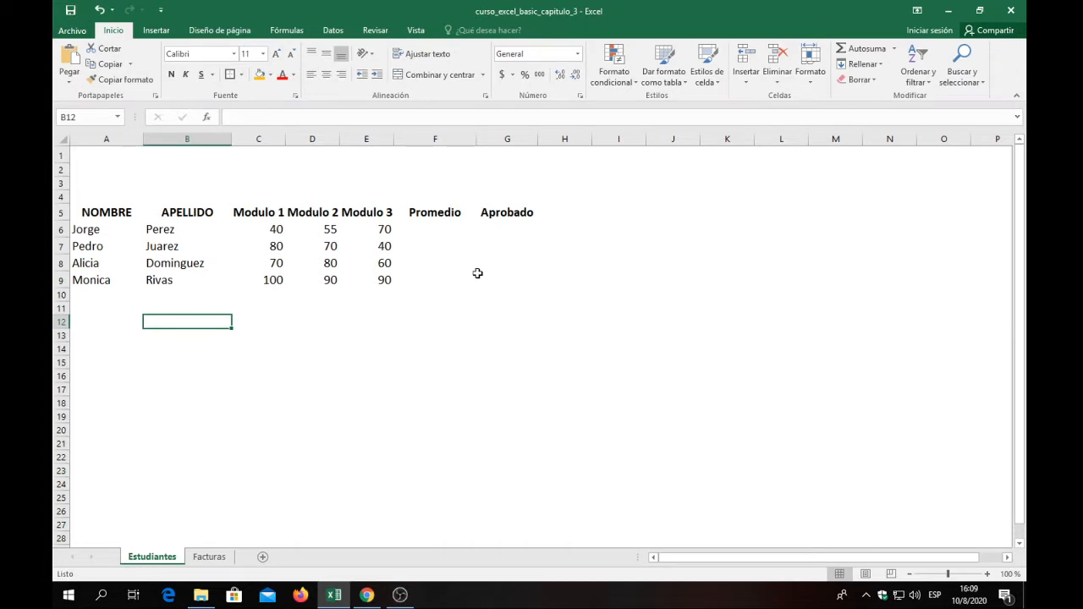
Examine the first student's row from name to Aprobado, and the whole student data range A6:G9.
{"action": "left_click", "coordinate": [109, 292]}
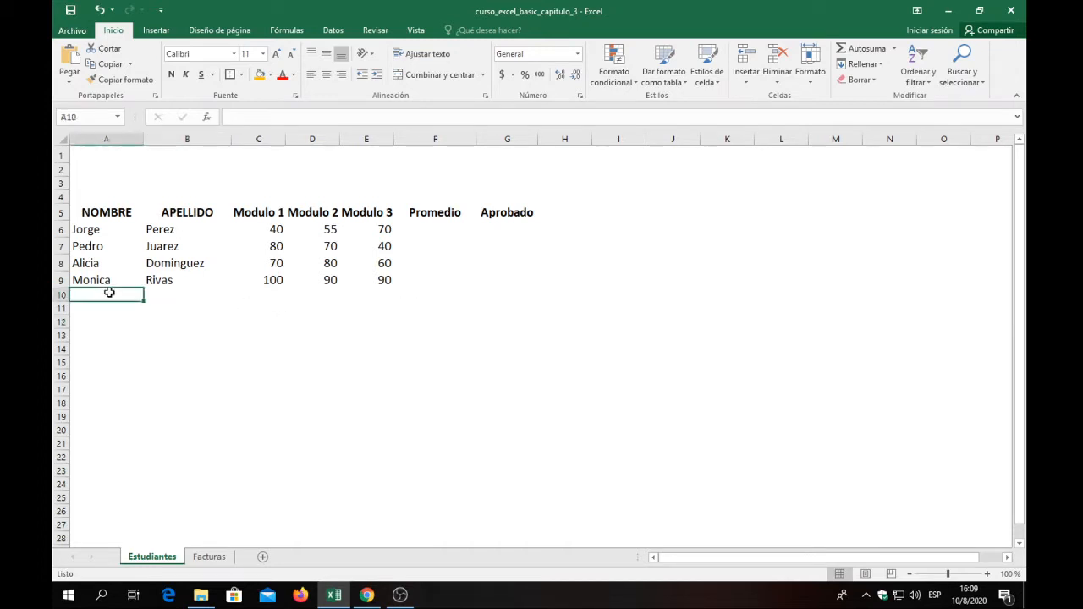
{"action": "left_click", "coordinate": [99, 235]}
{"action": "left_click", "coordinate": [182, 234]}
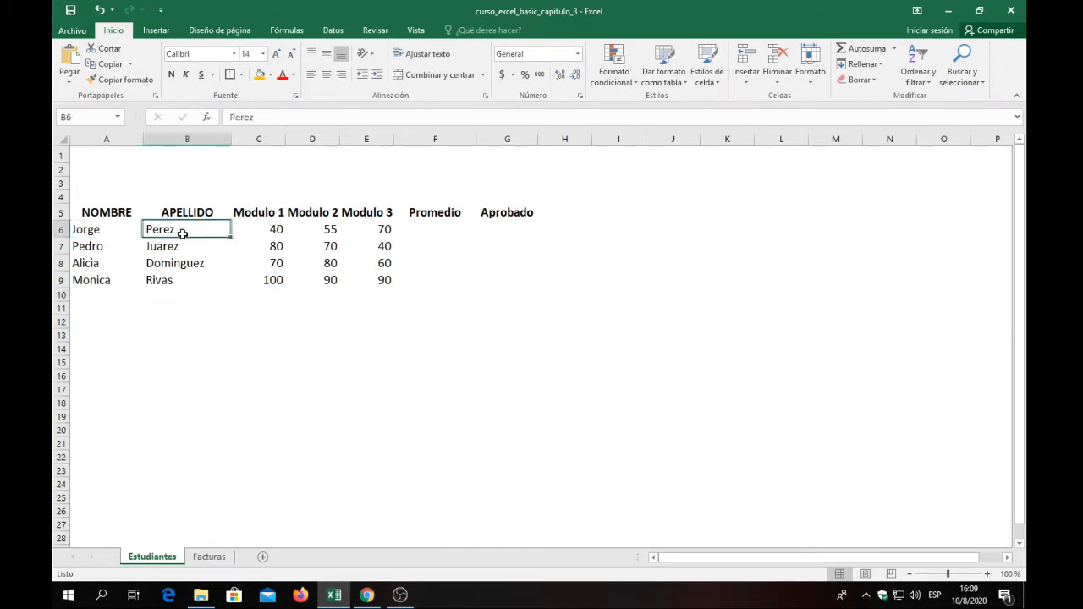
{"action": "left_click", "coordinate": [267, 235]}
{"action": "left_click", "coordinate": [317, 231]}
{"action": "left_click", "coordinate": [376, 229]}
{"action": "left_click", "coordinate": [440, 228]}
{"action": "left_click", "coordinate": [495, 230]}
{"action": "left_click", "coordinate": [423, 232]}
{"action": "left_click", "coordinate": [75, 234]}
{"action": "left_click", "coordinate": [175, 226]}
{"action": "left_click", "coordinate": [88, 236]}
{"action": "left_click", "coordinate": [166, 231]}
{"action": "left_click", "coordinate": [123, 233]}
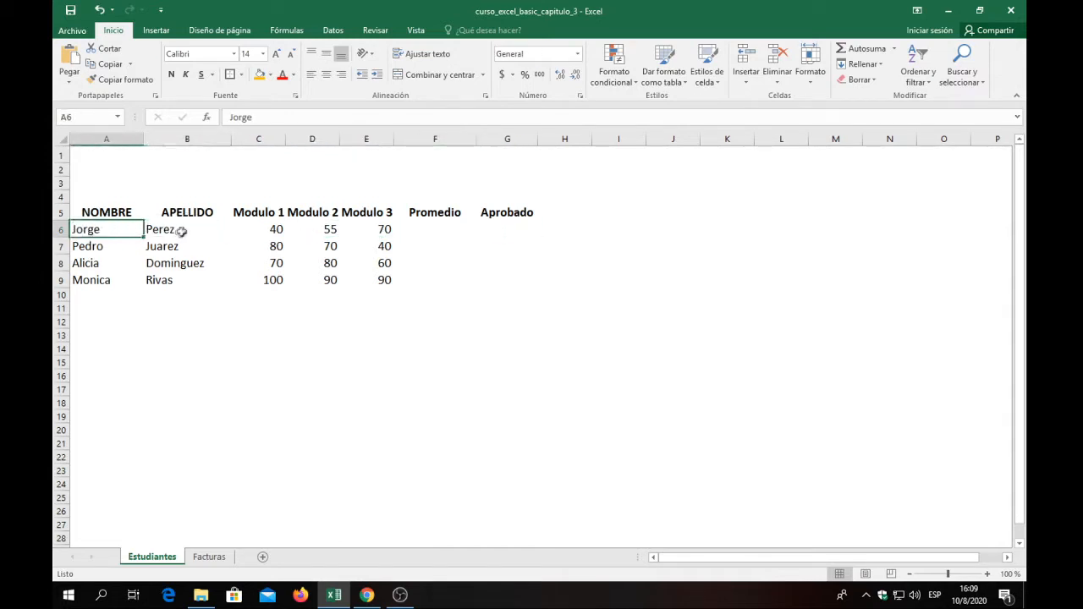
{"action": "left_click", "coordinate": [180, 232]}
{"action": "left_click", "coordinate": [275, 235]}
{"action": "left_click", "coordinate": [331, 233]}
{"action": "left_click", "coordinate": [377, 230]}
{"action": "left_click", "coordinate": [449, 229]}
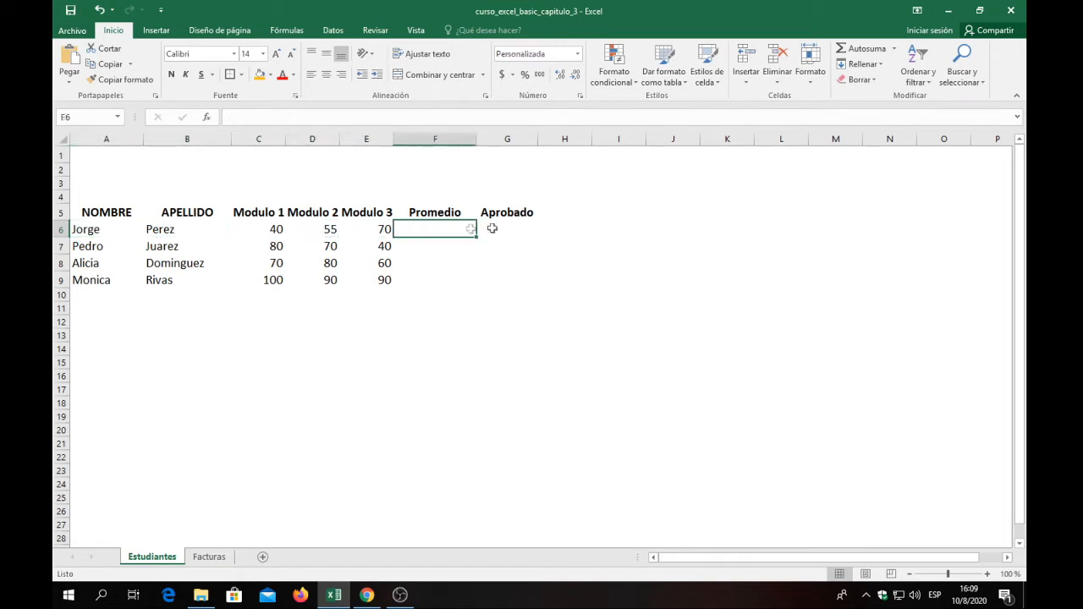
{"action": "key", "text": "Right"}
{"action": "left_click", "coordinate": [116, 234]}
{"action": "left_click_drag", "start_coordinate": [101, 230], "coordinate": [507, 284]}
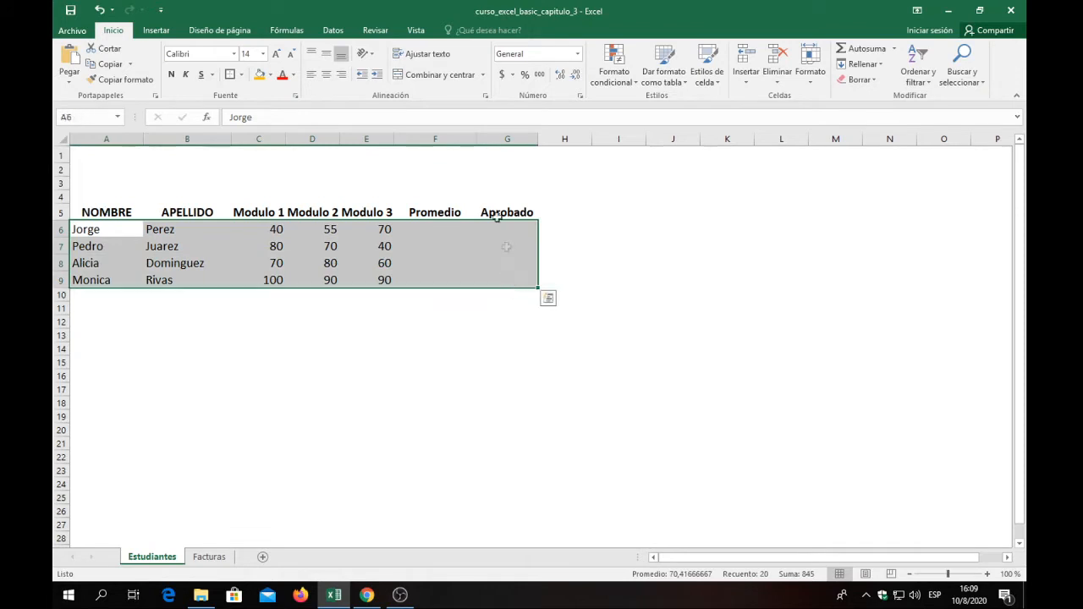
Review the table headings in row 5 from NOMBRE to Aprobado, and the start and end of the first student's row.
{"action": "left_click", "coordinate": [484, 195]}
{"action": "left_click", "coordinate": [119, 214]}
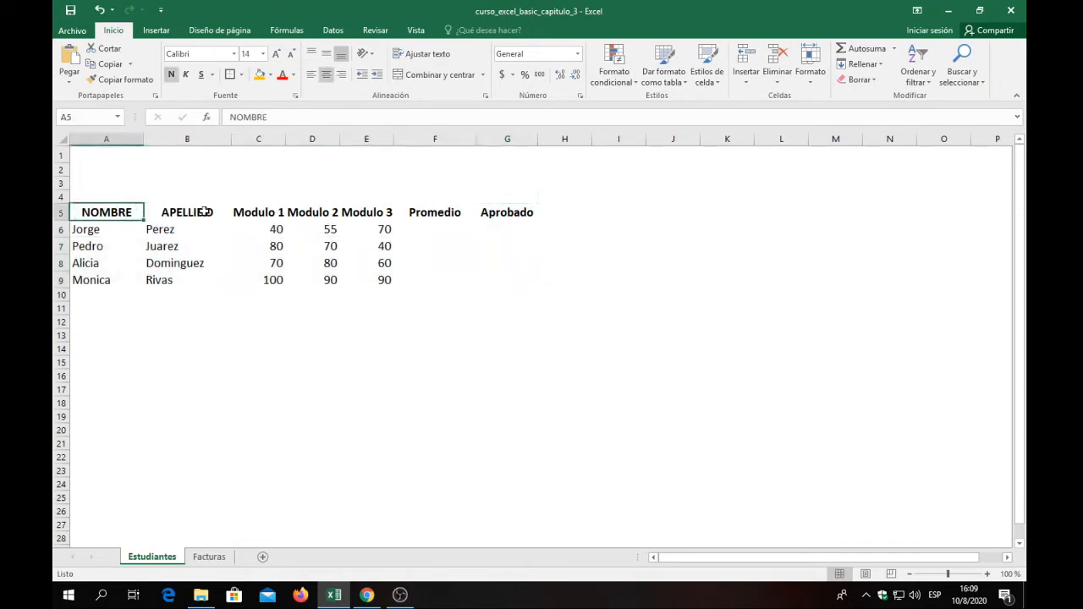
{"action": "left_click", "coordinate": [206, 212]}
{"action": "left_click", "coordinate": [275, 213]}
{"action": "left_click", "coordinate": [330, 215]}
{"action": "left_click", "coordinate": [373, 216]}
{"action": "left_click", "coordinate": [440, 215]}
{"action": "left_click", "coordinate": [491, 215]}
{"action": "left_click", "coordinate": [440, 211]}
{"action": "left_click", "coordinate": [372, 216]}
{"action": "left_click", "coordinate": [322, 213]}
{"action": "left_click", "coordinate": [266, 213]}
{"action": "left_click", "coordinate": [152, 227]}
{"action": "left_click", "coordinate": [105, 212]}
{"action": "left_click", "coordinate": [115, 226]}
{"action": "left_click", "coordinate": [501, 228]}
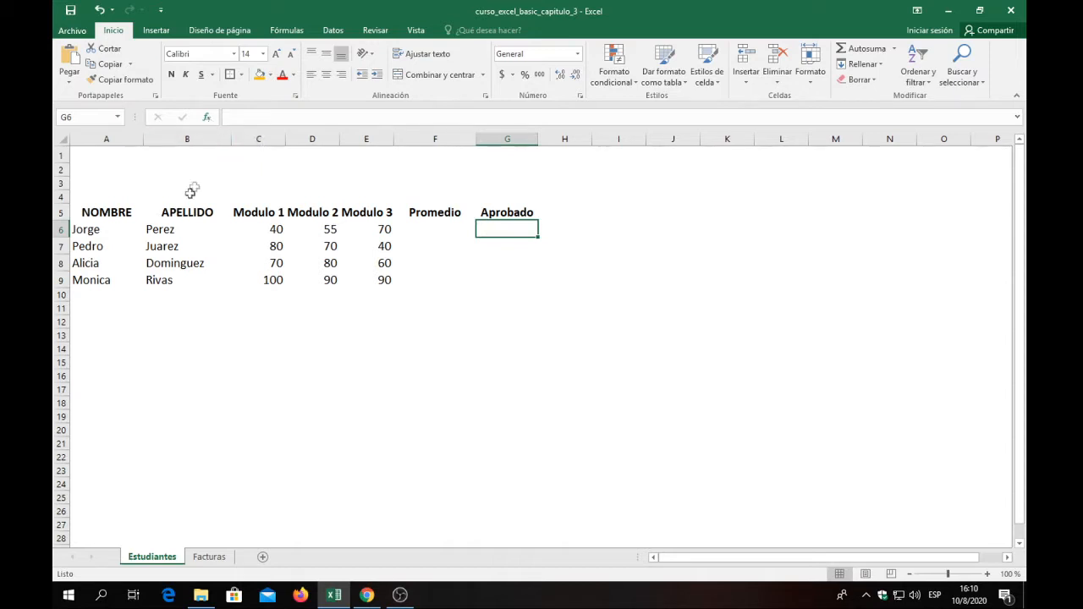
Examine the students' name cells and the Modulo 1, Modulo 2 and Modulo 3 headings with the first student's grades.
{"action": "double_click", "coordinate": [92, 228]}
{"action": "left_click_drag", "start_coordinate": [93, 234], "coordinate": [95, 266]}
{"action": "left_click", "coordinate": [113, 236]}
{"action": "left_click", "coordinate": [206, 229]}
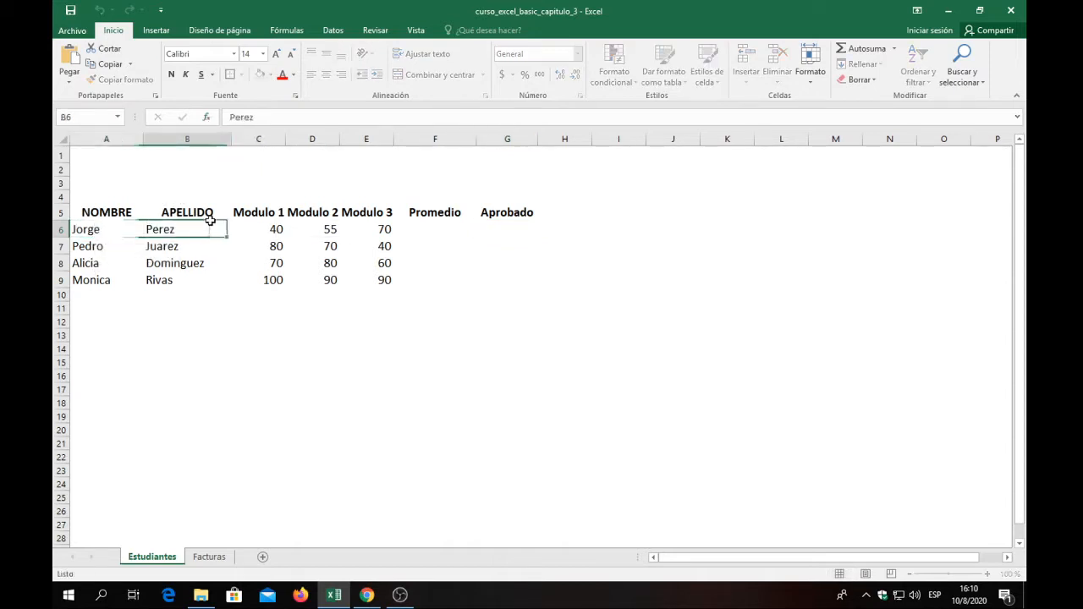
{"action": "left_click", "coordinate": [270, 231]}
{"action": "left_click", "coordinate": [326, 230]}
{"action": "left_click", "coordinate": [364, 228]}
{"action": "left_click", "coordinate": [360, 213]}
{"action": "left_click", "coordinate": [295, 217]}
{"action": "left_click", "coordinate": [269, 213]}
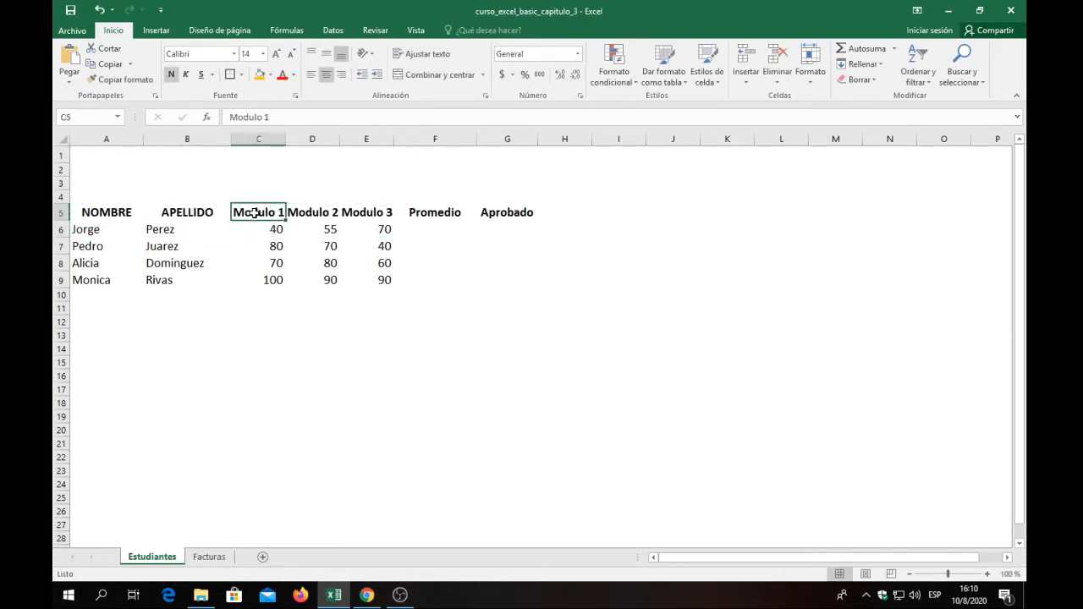
{"action": "left_click", "coordinate": [311, 210]}
{"action": "left_click", "coordinate": [364, 211]}
{"action": "left_click", "coordinate": [264, 213]}
{"action": "left_click", "coordinate": [315, 212]}
{"action": "left_click", "coordinate": [369, 211]}
{"action": "left_click", "coordinate": [262, 212]}
{"action": "left_click", "coordinate": [273, 231]}
{"action": "left_click", "coordinate": [383, 231]}
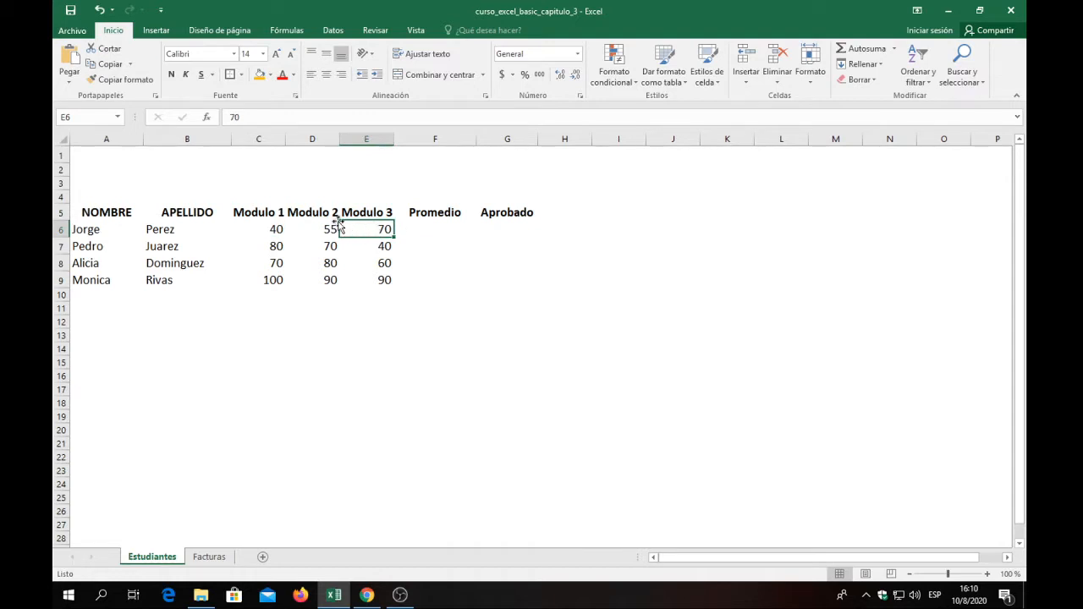
Examine the first student's three module grades alongside the empty Promedio and Aprobado cells in row 6.
{"action": "left_click", "coordinate": [418, 231]}
{"action": "left_click", "coordinate": [378, 233]}
{"action": "left_click", "coordinate": [426, 231]}
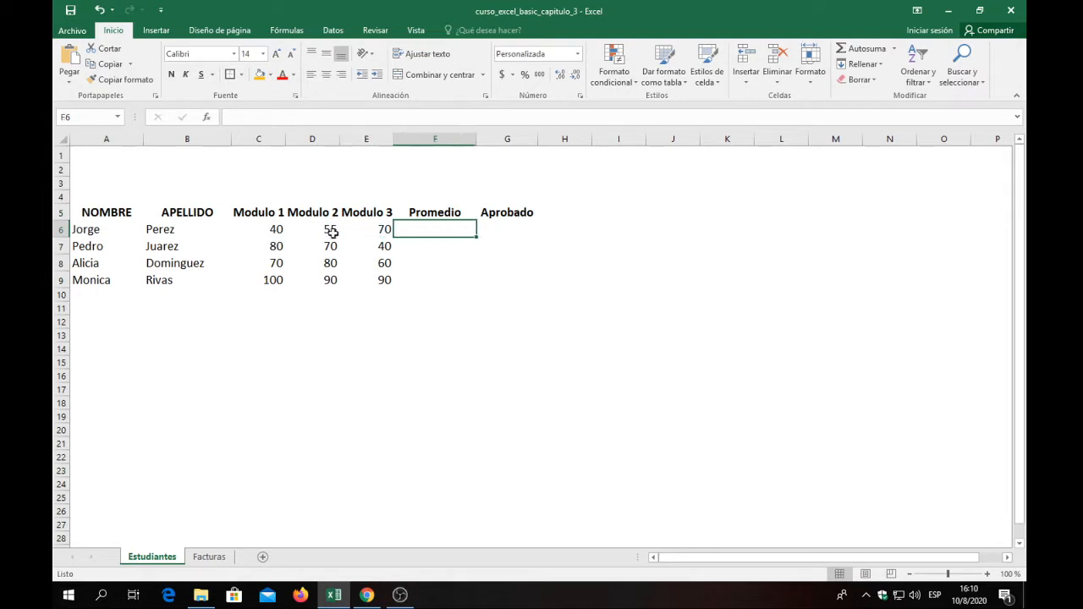
{"action": "left_click", "coordinate": [308, 234]}
{"action": "left_click", "coordinate": [382, 238]}
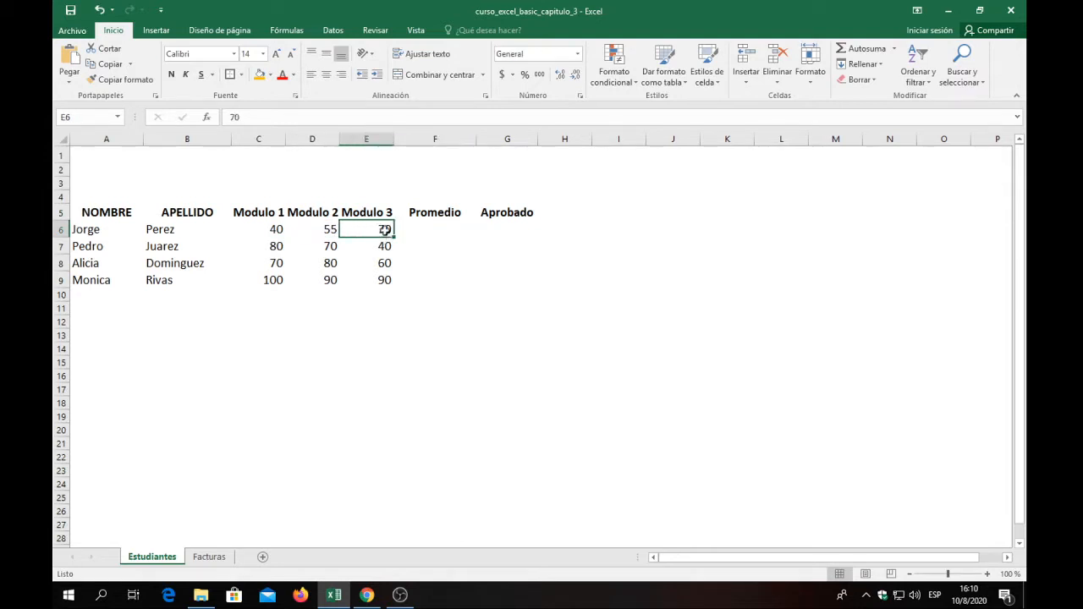
{"action": "left_click", "coordinate": [435, 227]}
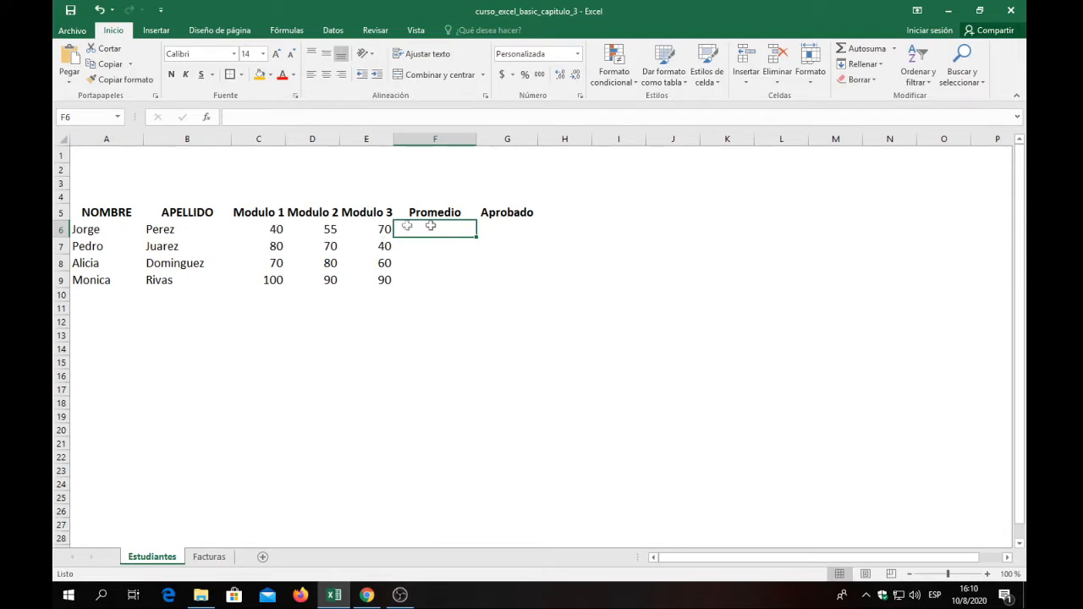
{"action": "left_click_drag", "start_coordinate": [250, 229], "coordinate": [437, 226]}
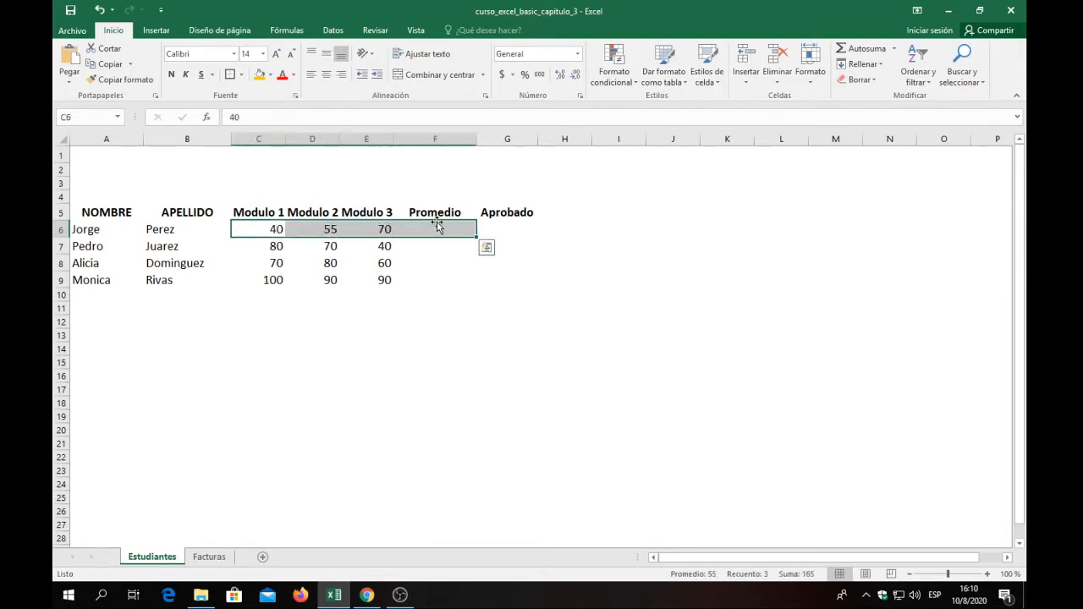
{"action": "left_click", "coordinate": [434, 225]}
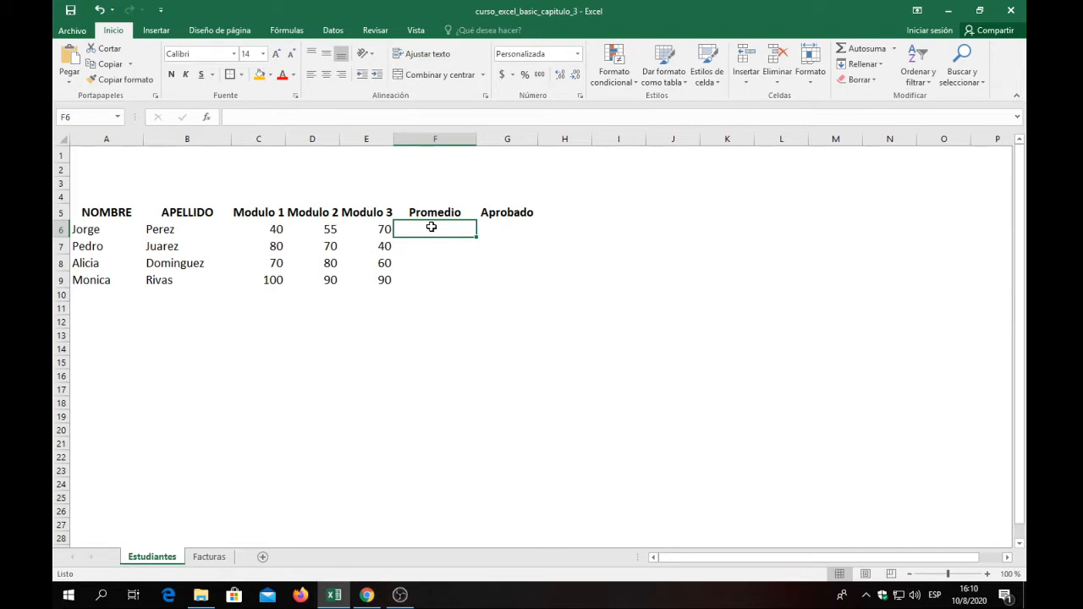
{"action": "left_click", "coordinate": [497, 228]}
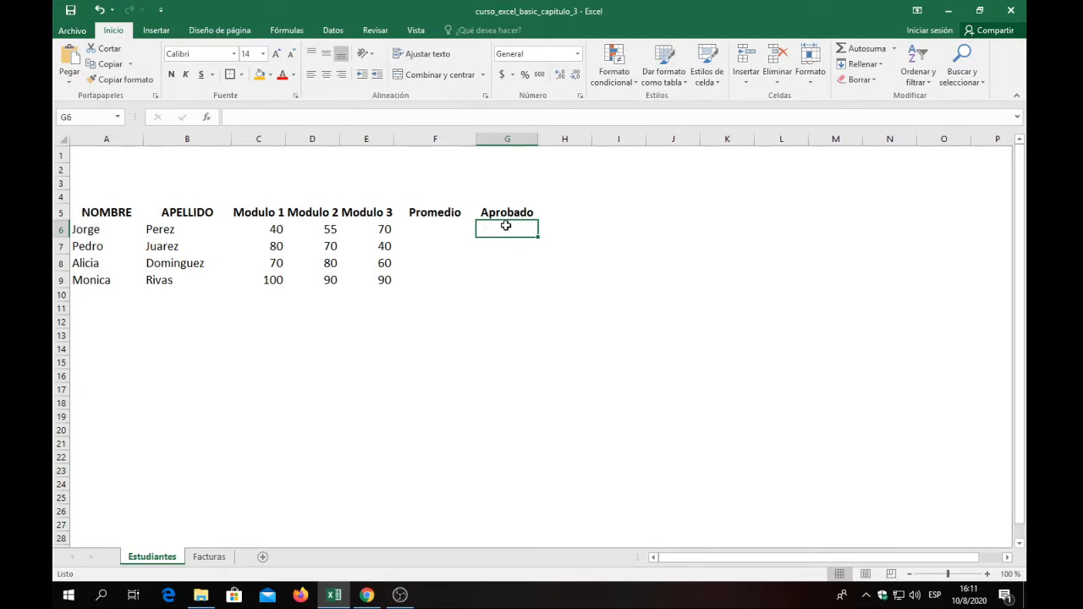
{"action": "left_click", "coordinate": [385, 229]}
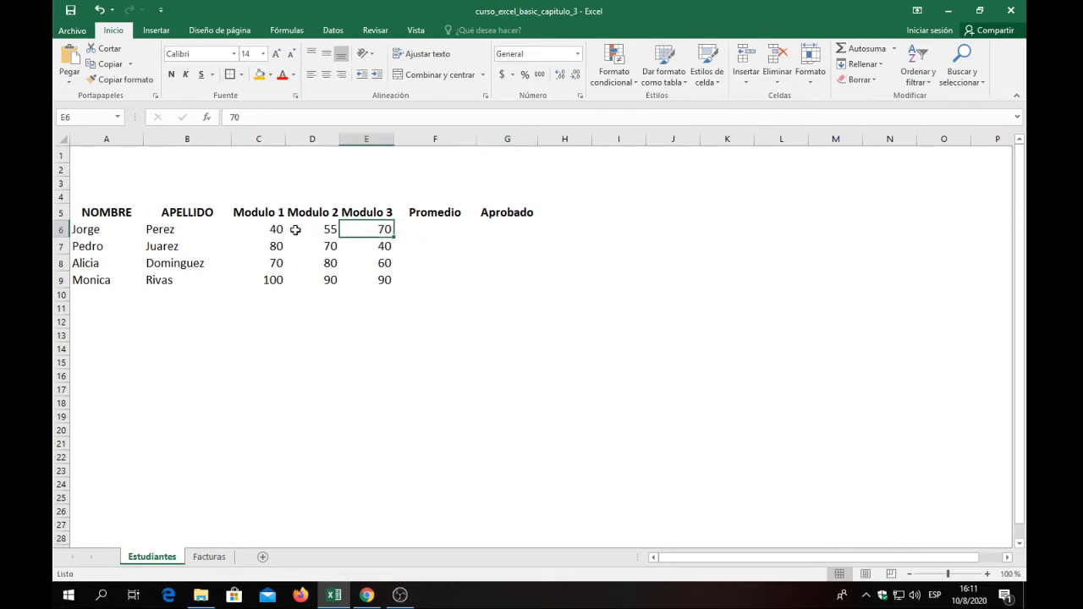
{"action": "left_click_drag", "start_coordinate": [275, 235], "coordinate": [498, 227]}
Enter NO in the first student's Aprobado cell, G6.
{"action": "left_click", "coordinate": [511, 226]}
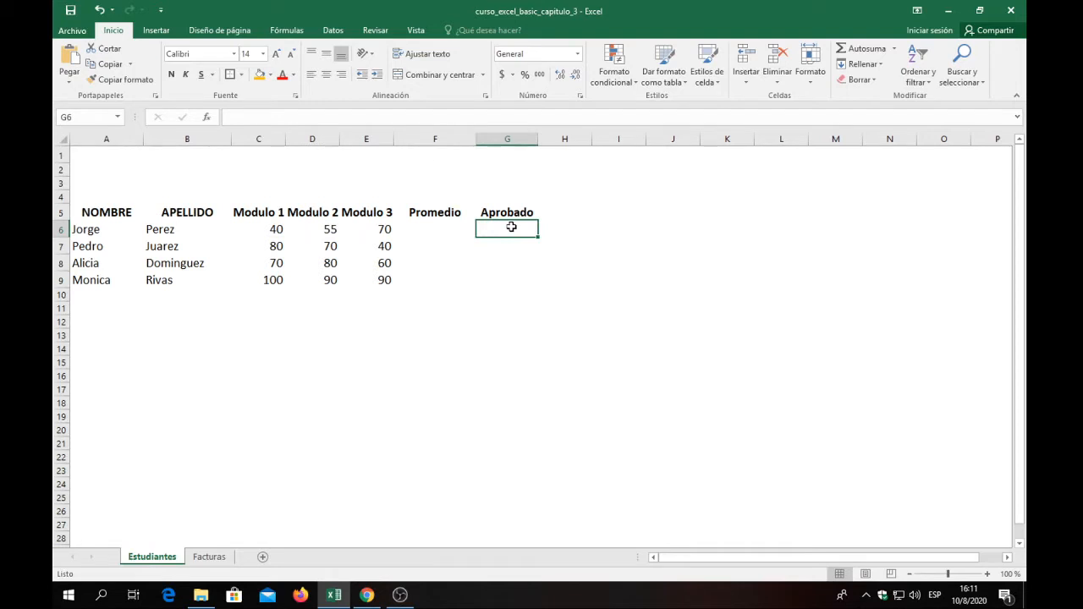
{"action": "type", "text": "NO"}
{"action": "left_click", "coordinate": [498, 243]}
{"action": "left_click", "coordinate": [503, 230]}
Compare the first student's module grades with the Aprobado entry, and clear the NO from cell G6.
{"action": "left_click_drag", "start_coordinate": [280, 229], "coordinate": [378, 229]}
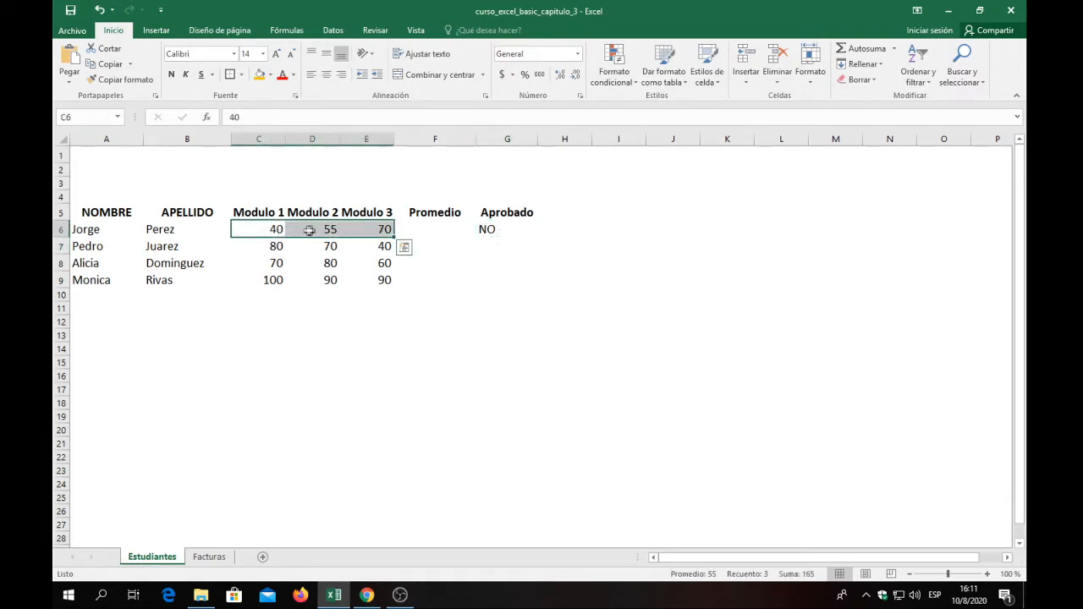
{"action": "left_click", "coordinate": [278, 229]}
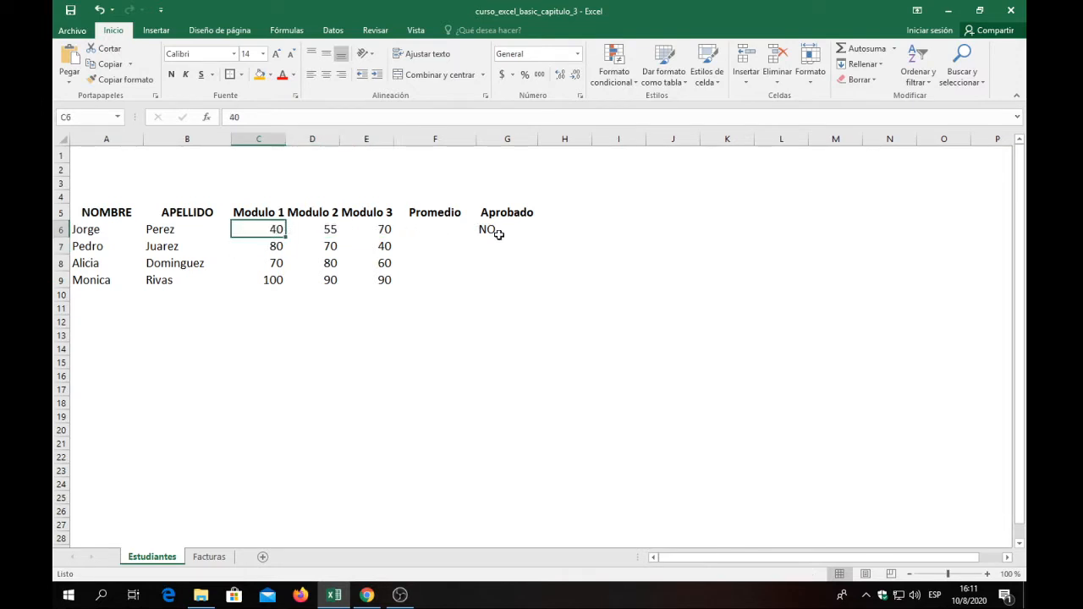
{"action": "left_click", "coordinate": [432, 231]}
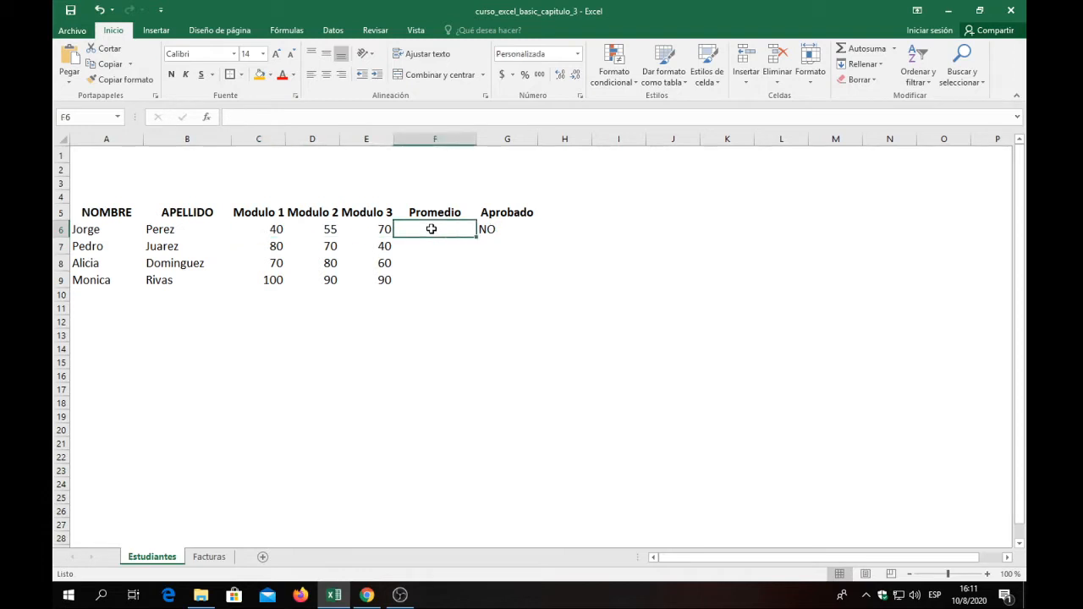
{"action": "left_click", "coordinate": [504, 229]}
{"action": "left_click", "coordinate": [433, 230]}
{"action": "left_click", "coordinate": [377, 231]}
{"action": "left_click", "coordinate": [485, 230]}
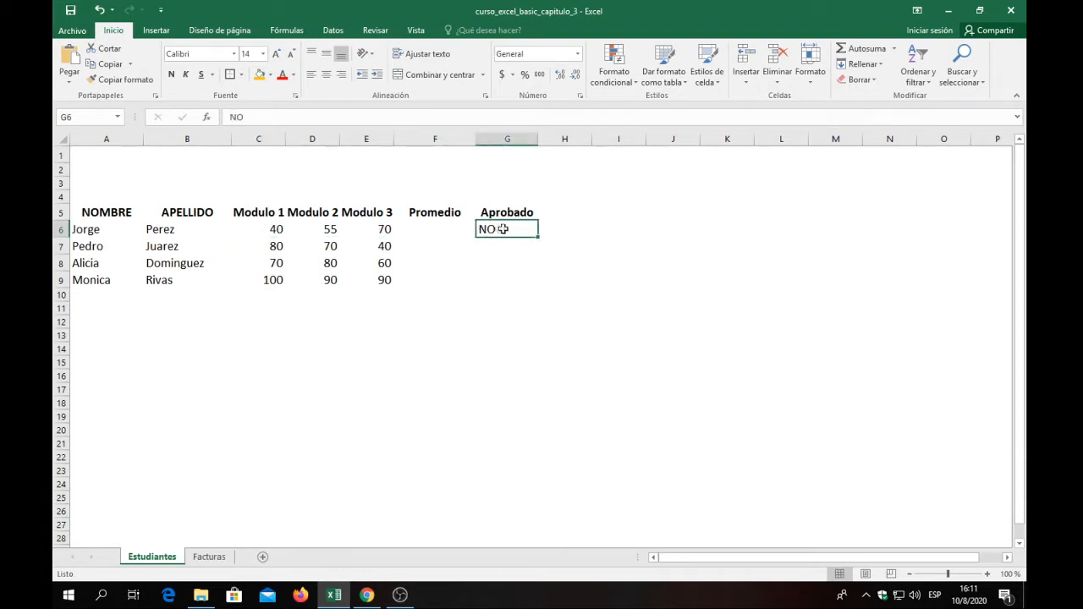
{"action": "double_click", "coordinate": [522, 229]}
{"action": "key", "text": "BackSpace"}
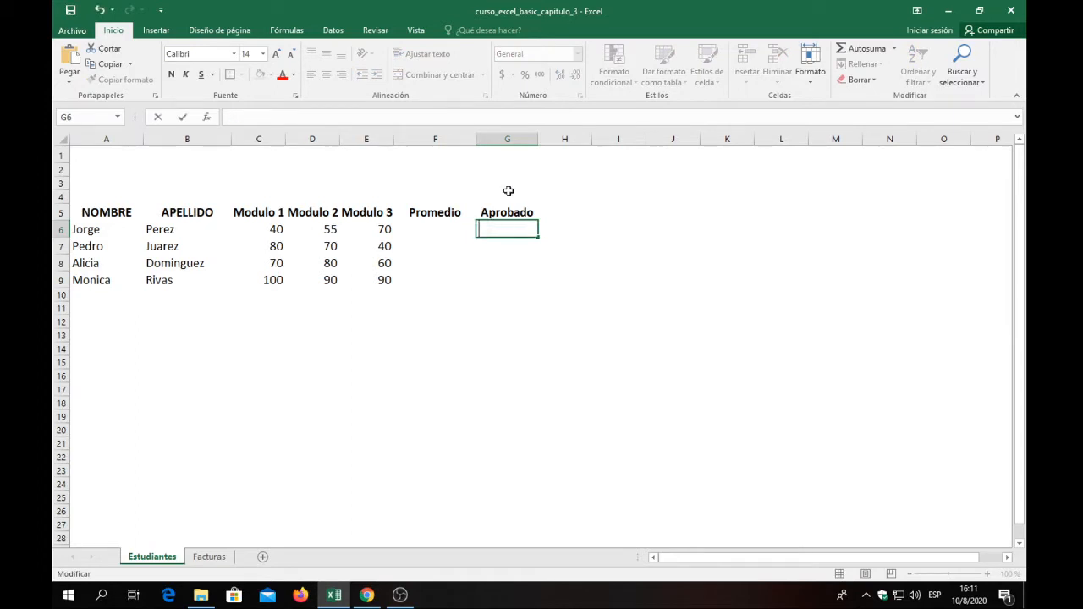
{"action": "left_click", "coordinate": [470, 280]}
Apply all borders and a thick outside border to the student table A5:G9.
{"action": "left_click_drag", "start_coordinate": [87, 211], "coordinate": [511, 285]}
{"action": "left_click", "coordinate": [242, 75]}
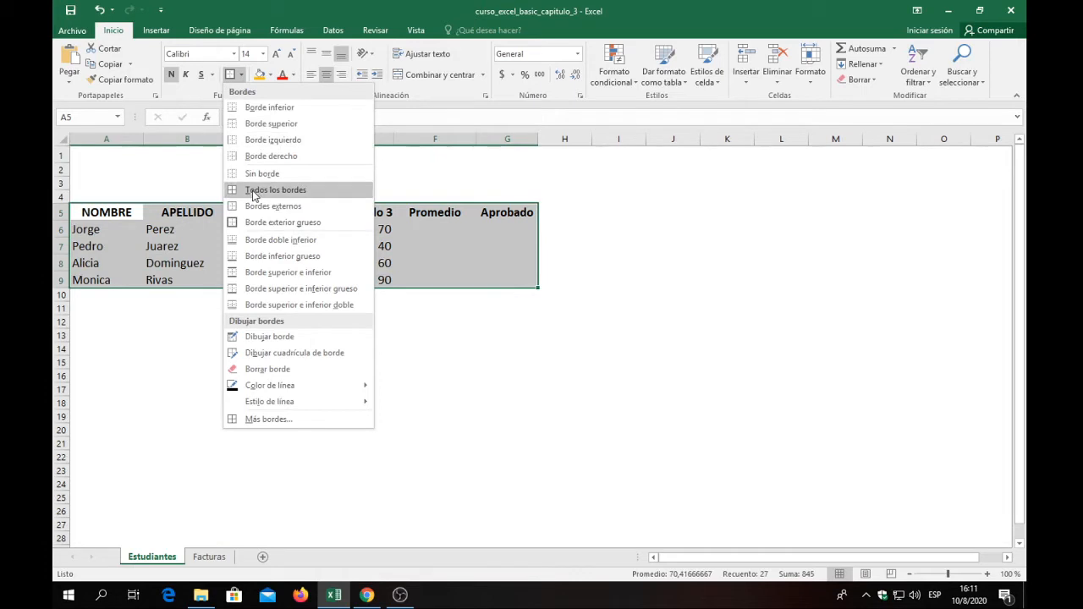
{"action": "left_click", "coordinate": [252, 193]}
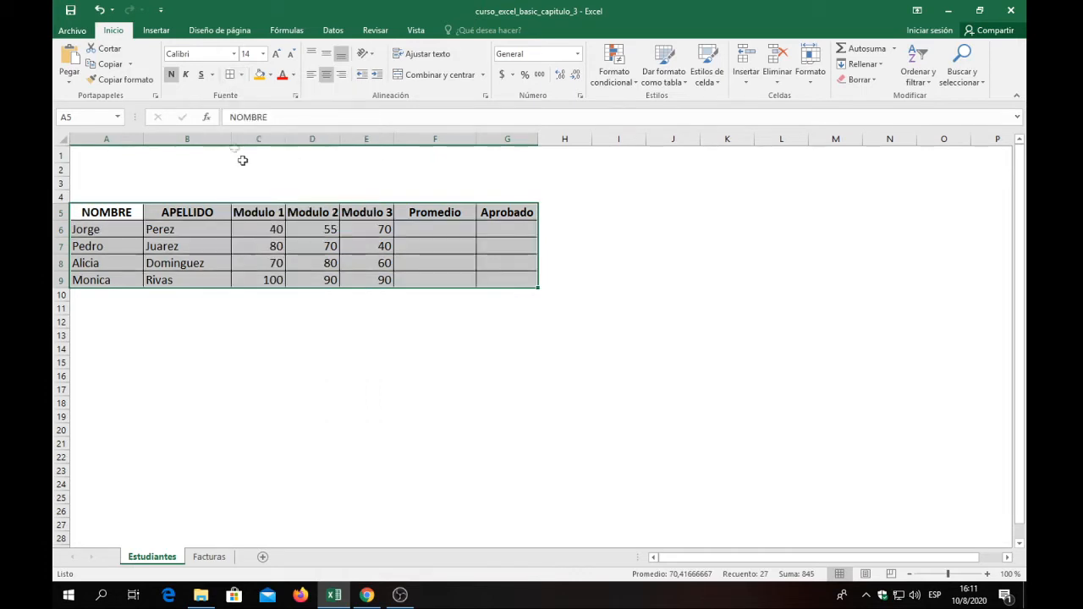
{"action": "left_click", "coordinate": [242, 78]}
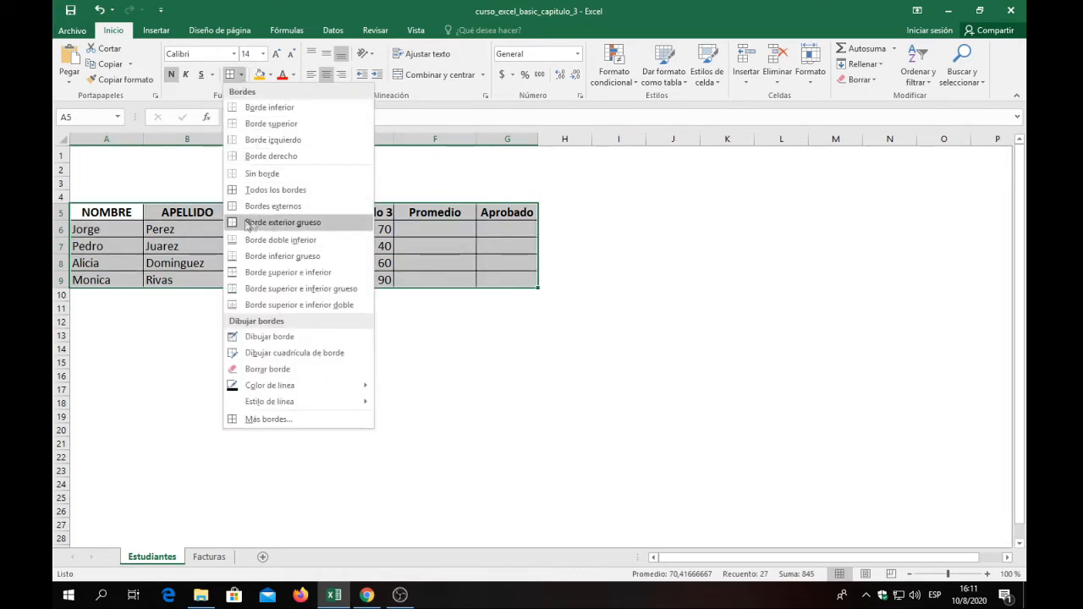
{"action": "left_click", "coordinate": [251, 217]}
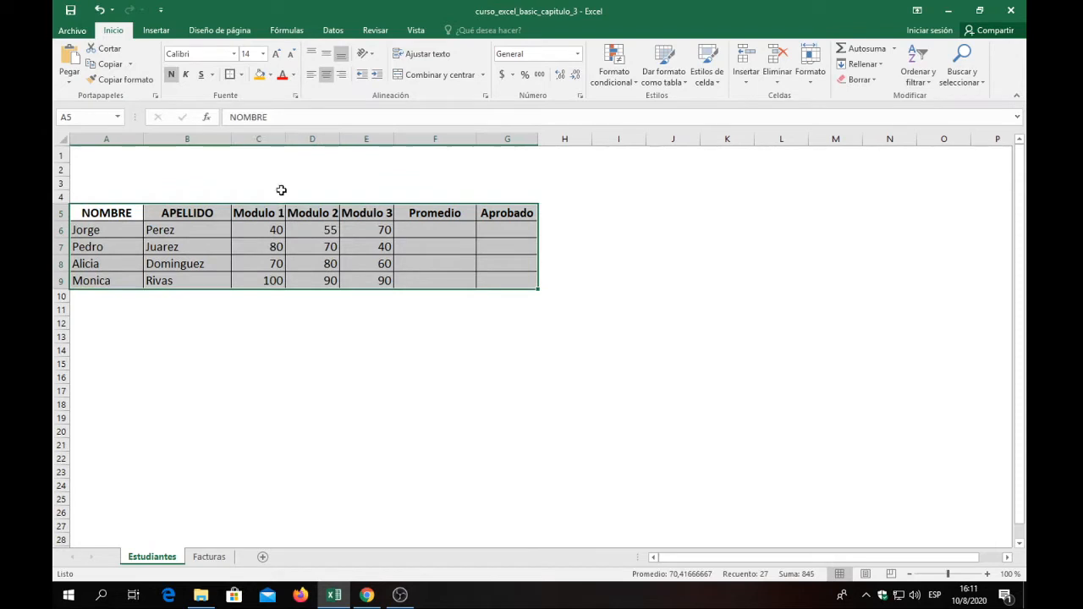
{"action": "left_click", "coordinate": [281, 194]}
Fill the header row A5:G5 with orange and turn off its centred alignment.
{"action": "left_click_drag", "start_coordinate": [106, 215], "coordinate": [508, 214]}
{"action": "left_click", "coordinate": [260, 74]}
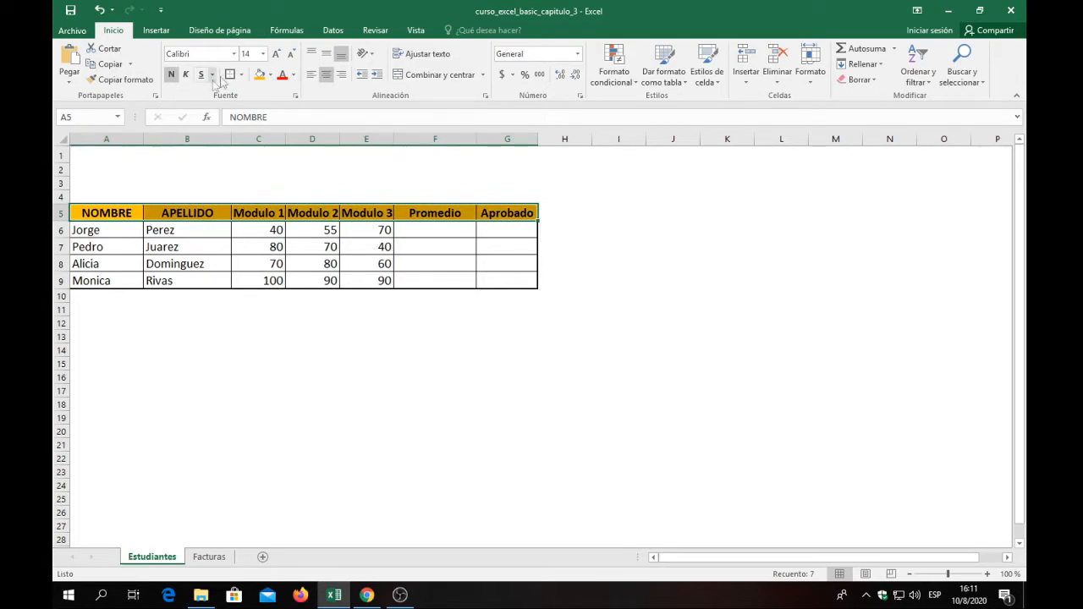
{"action": "left_click", "coordinate": [326, 74]}
Centre the contents of the student data cells A6:G9 horizontally.
{"action": "left_click_drag", "start_coordinate": [512, 279], "coordinate": [99, 233]}
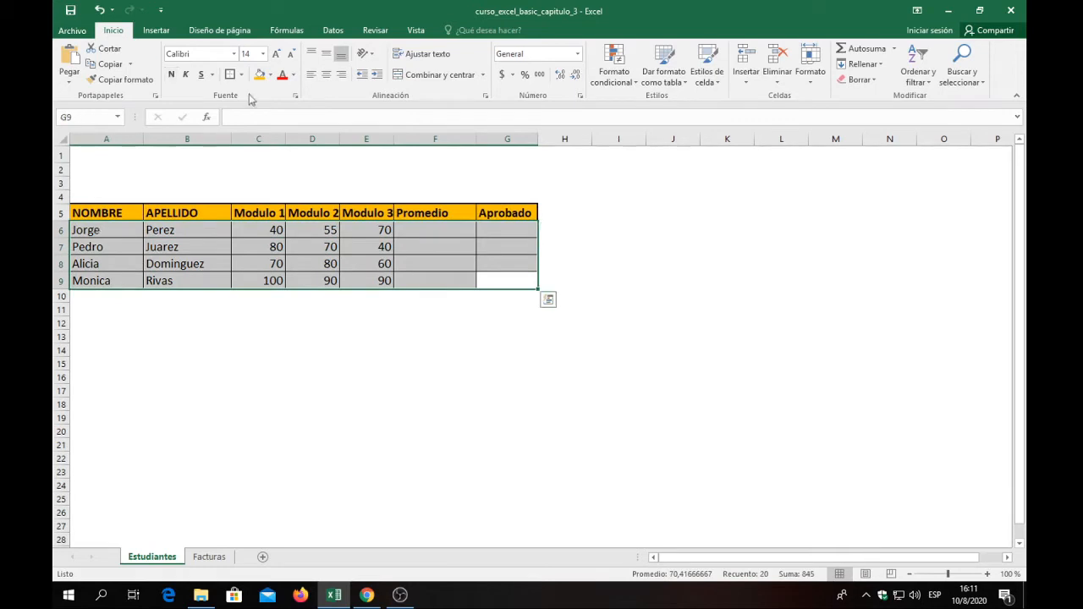
{"action": "left_click", "coordinate": [327, 74]}
{"action": "left_click", "coordinate": [349, 175]}
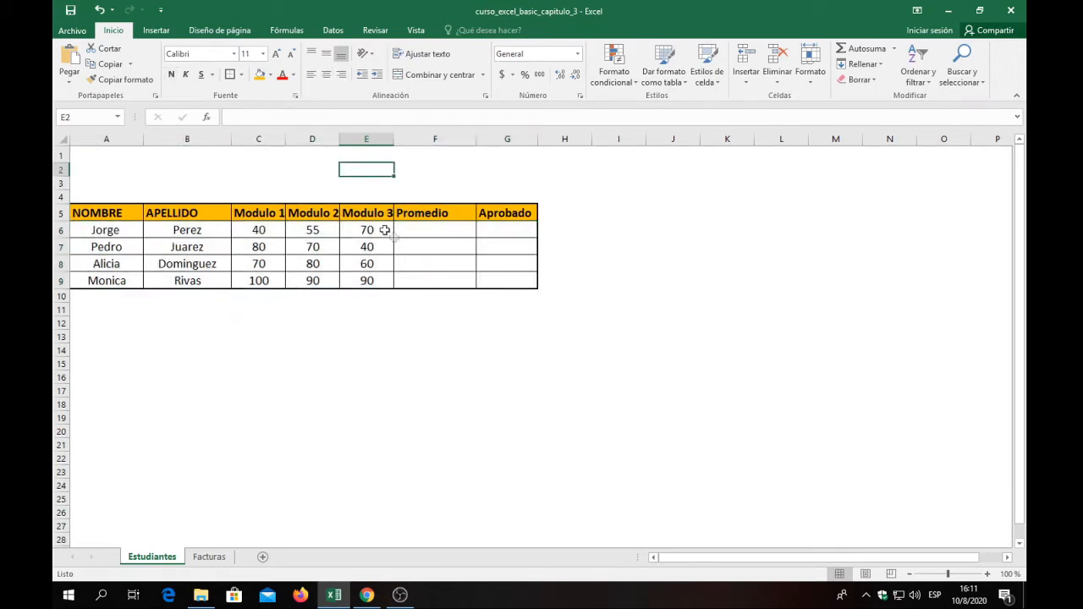
Centre the headings in row 5 from NOMBRE to Aprobado horizontally.
{"action": "left_click", "coordinate": [118, 212]}
{"action": "left_click_drag", "start_coordinate": [146, 213], "coordinate": [489, 212]}
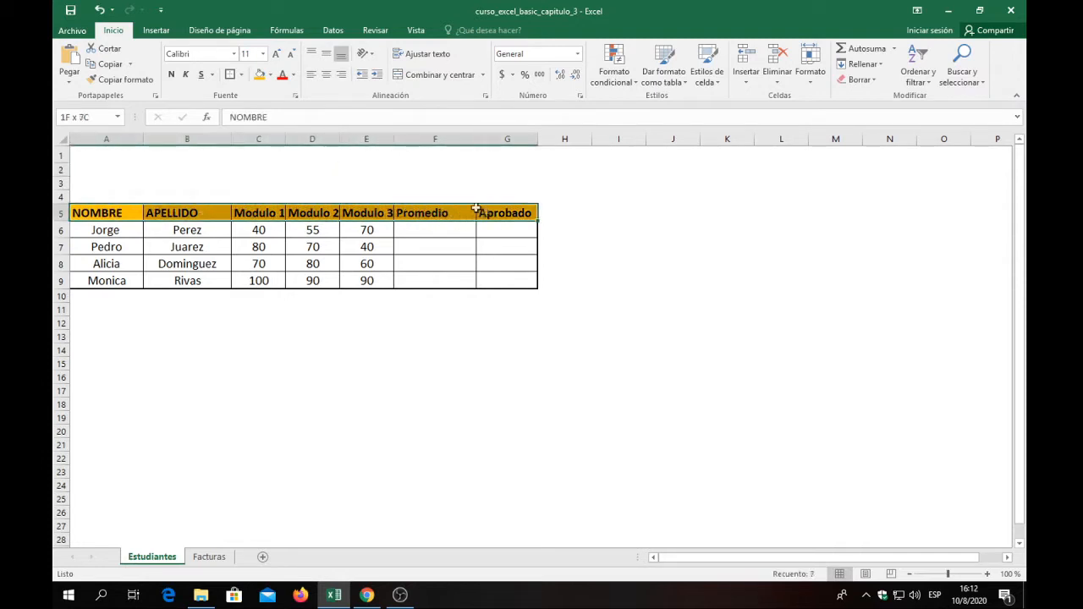
{"action": "left_click", "coordinate": [325, 74]}
Start inserting a function in the first student's Promedio cell F6 and list the functions of the category Todo.
{"action": "left_click", "coordinate": [313, 228]}
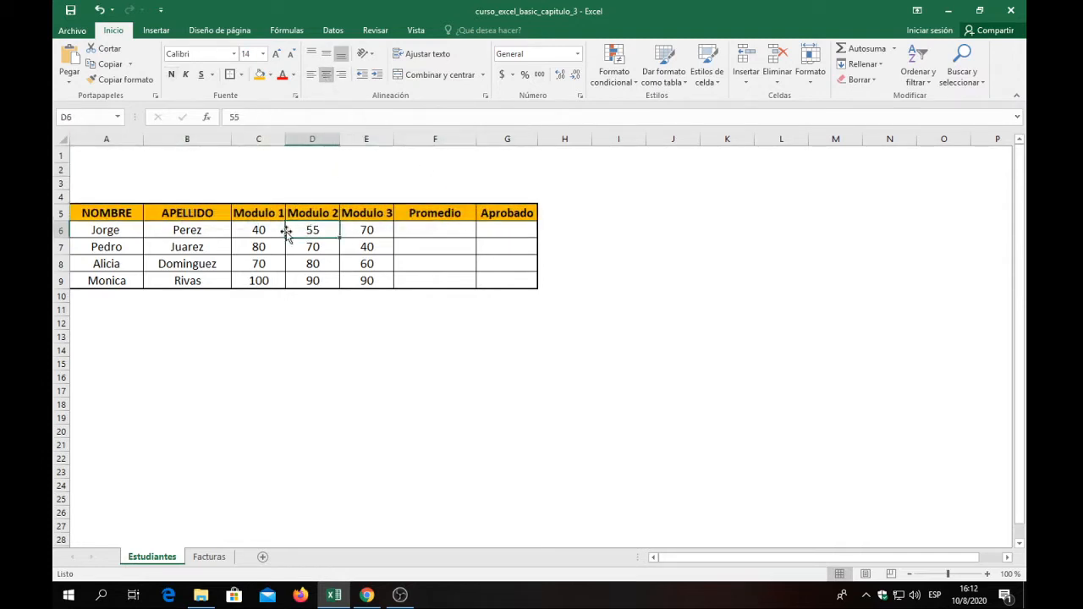
{"action": "left_click", "coordinate": [257, 229]}
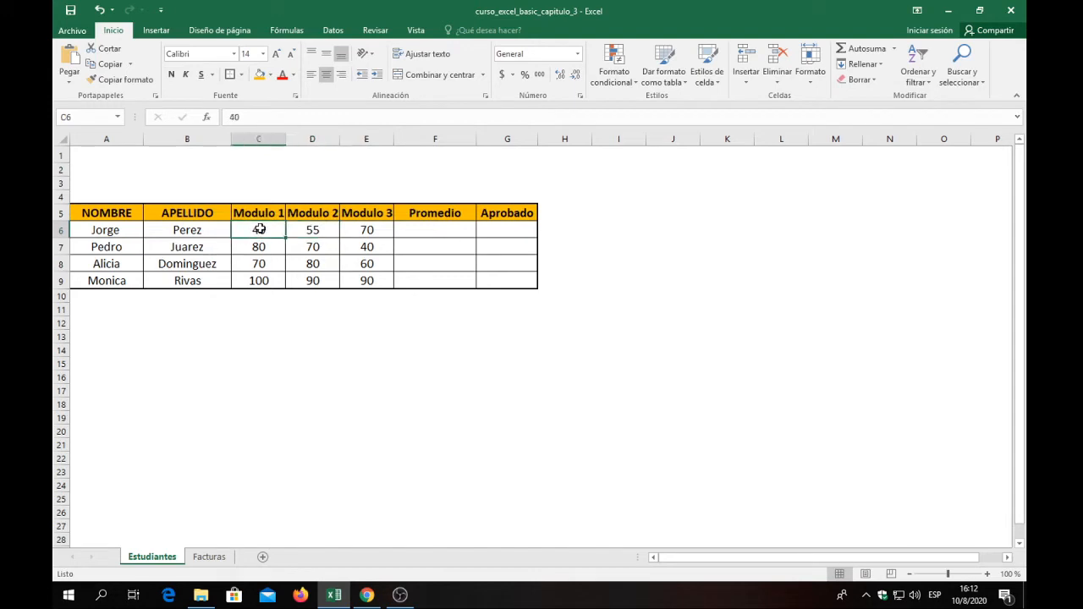
{"action": "left_click", "coordinate": [427, 229]}
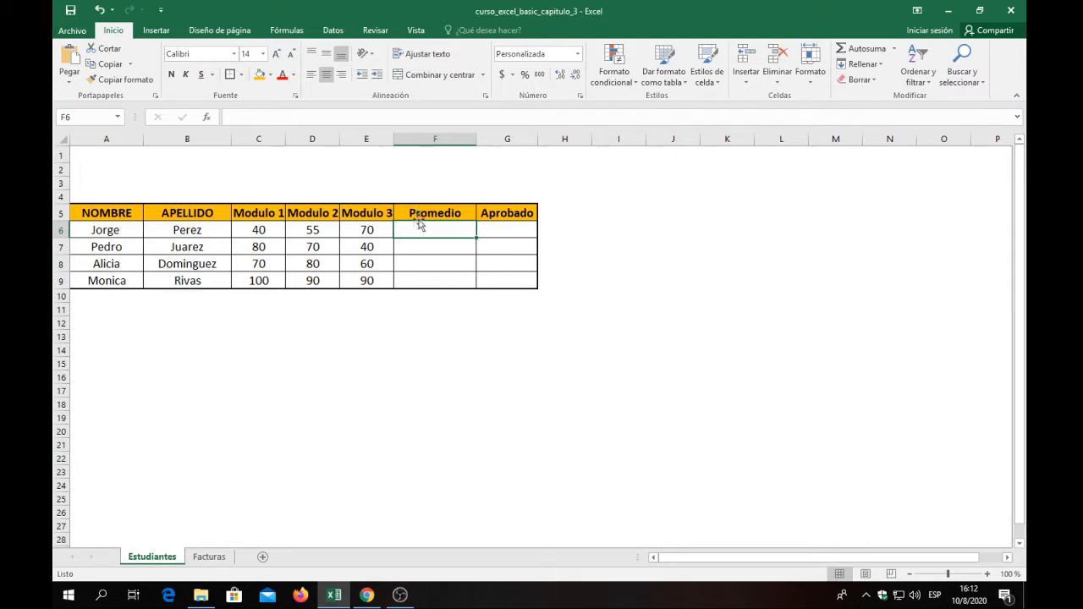
{"action": "left_click", "coordinate": [207, 121]}
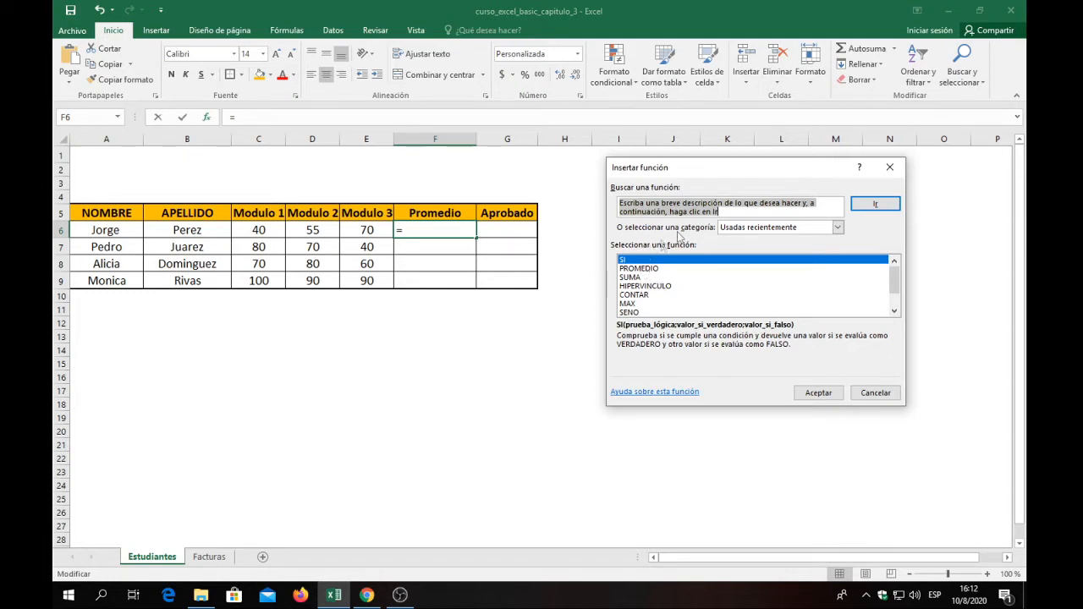
{"action": "left_click", "coordinate": [636, 269]}
{"action": "left_click", "coordinate": [627, 260]}
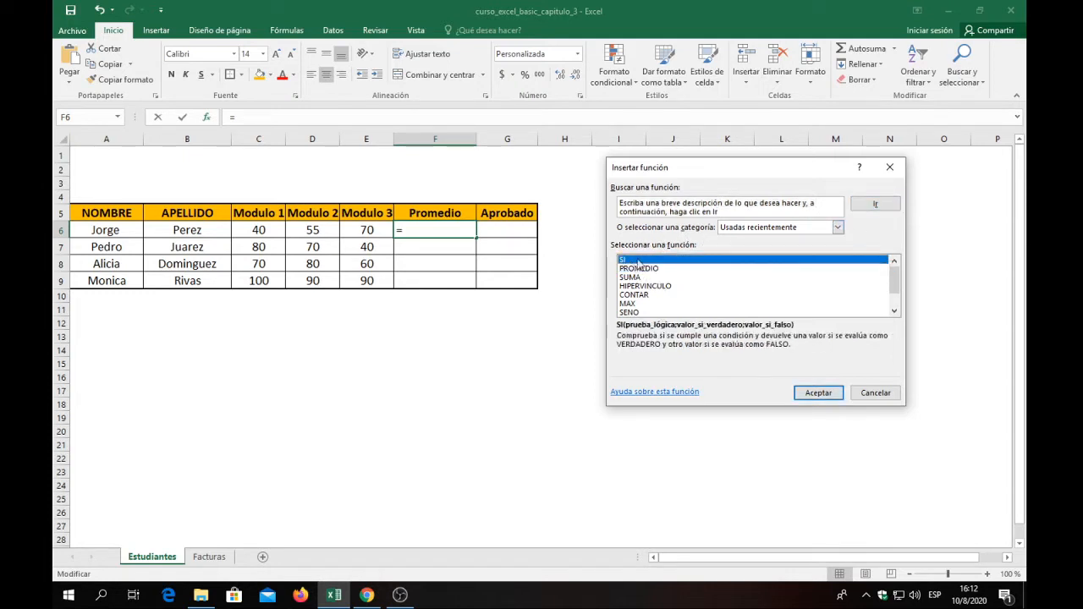
{"action": "left_click", "coordinate": [837, 227]}
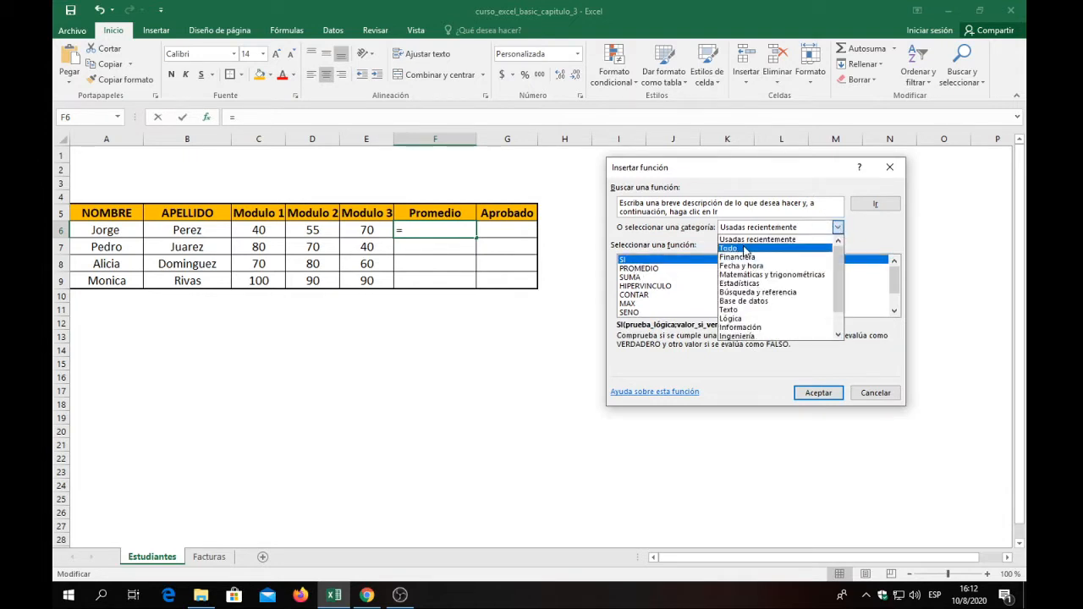
{"action": "left_click", "coordinate": [745, 248]}
Look up the SI function in the full function list and read its syntax and description.
{"action": "left_click_drag", "start_coordinate": [895, 272], "coordinate": [897, 292]}
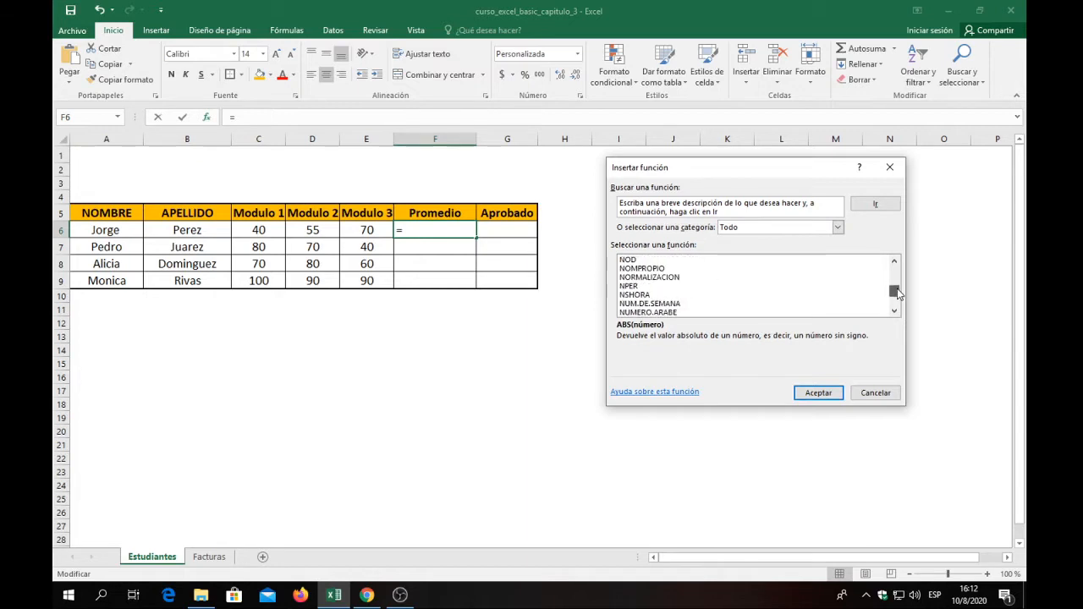
{"action": "left_click", "coordinate": [639, 279]}
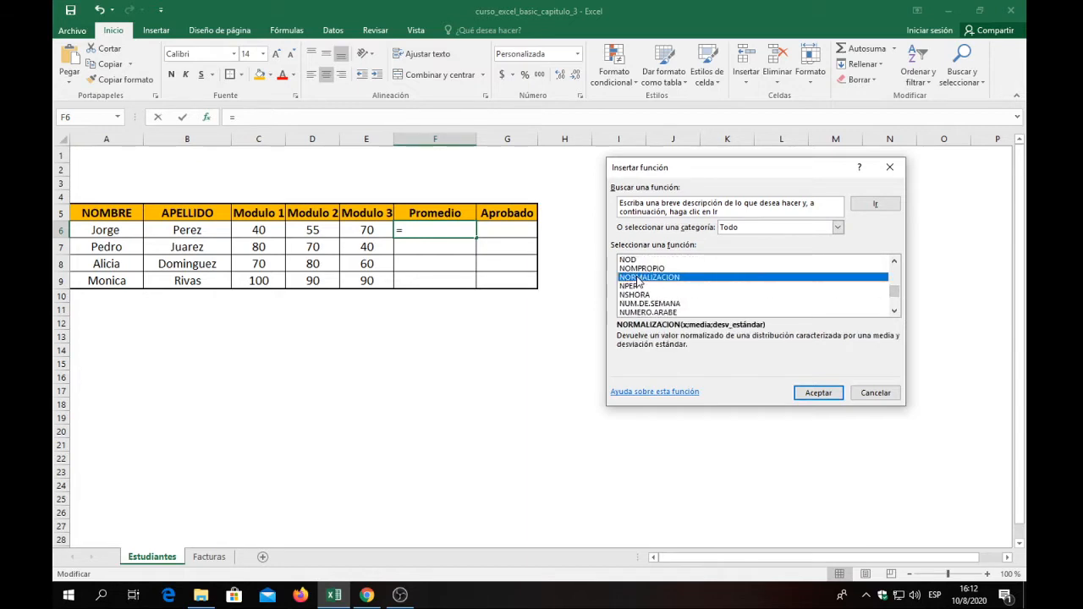
{"action": "key", "text": "s"}
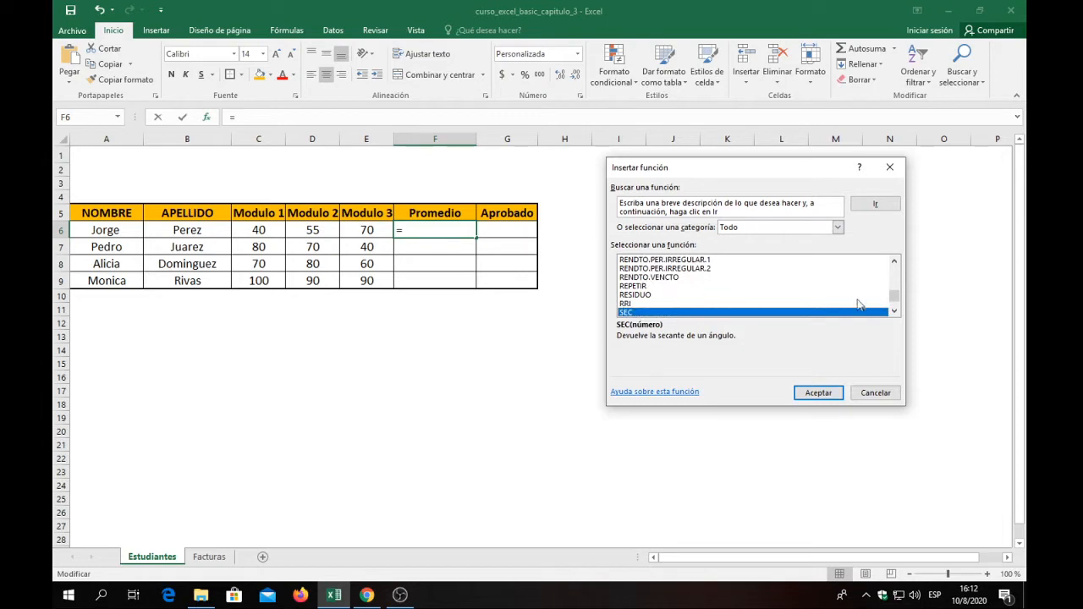
{"action": "left_click", "coordinate": [892, 312]}
{"action": "left_click", "coordinate": [893, 313]}
{"action": "left_click", "coordinate": [893, 313]}
{"action": "left_click", "coordinate": [893, 313]}
{"action": "left_click", "coordinate": [893, 312]}
{"action": "left_click", "coordinate": [893, 312]}
{"action": "left_click", "coordinate": [893, 313]}
{"action": "left_click", "coordinate": [893, 312]}
{"action": "left_click", "coordinate": [630, 294]}
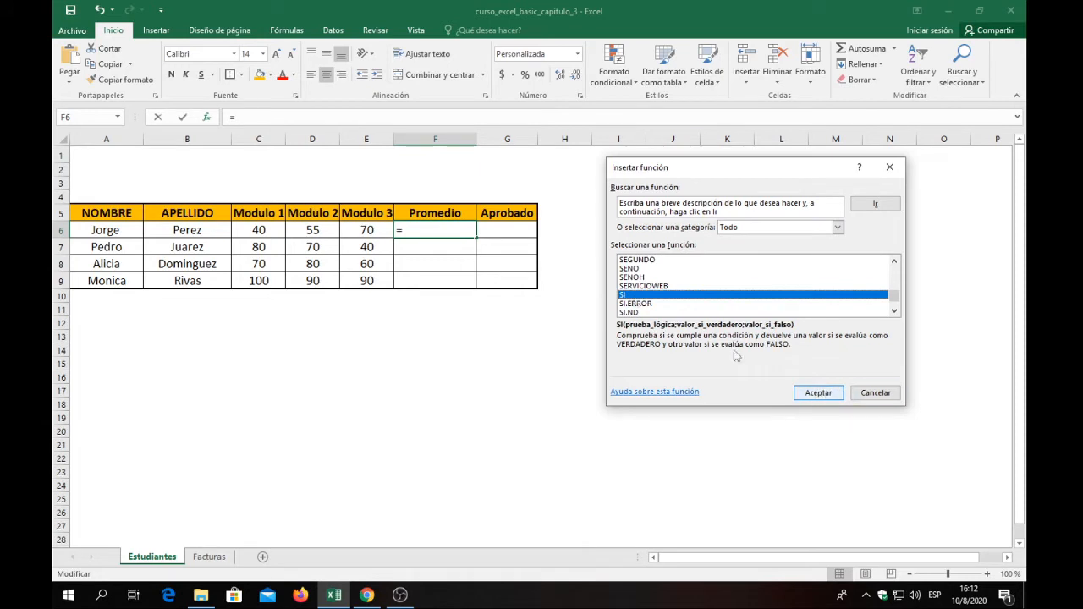
Choose the PROMEDIO function for F6 and average the module grades in C6:E6.
{"action": "mouse_move", "coordinate": [894, 299]}
{"action": "left_mouse_down"}
{"action": "mouse_move", "coordinate": [895, 269]}
{"action": "mouse_move", "coordinate": [899, 295]}
{"action": "left_mouse_up"}
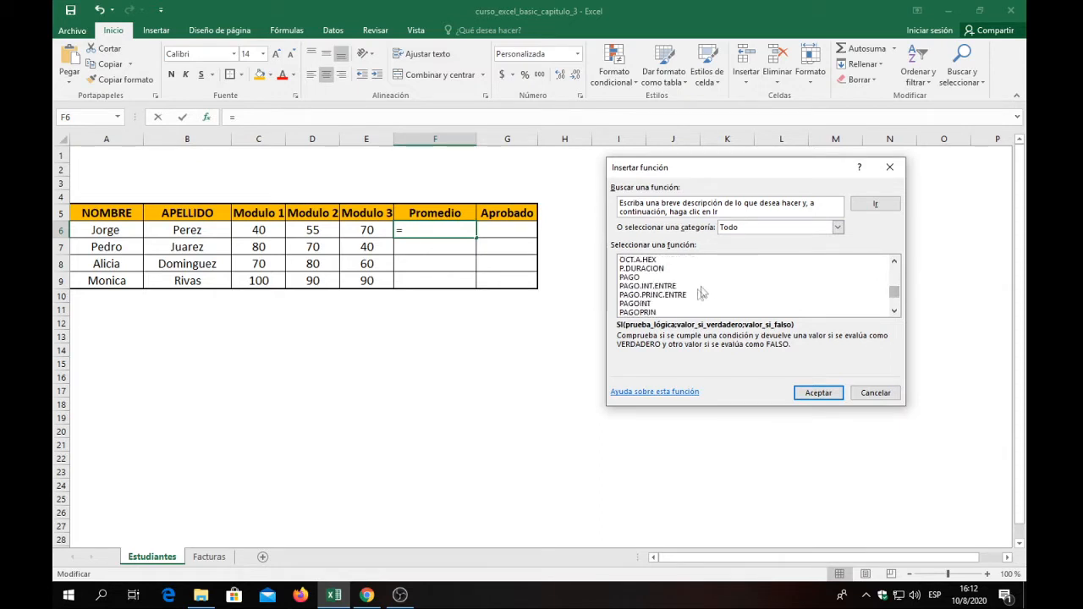
{"action": "scroll", "coordinate": [660, 298], "scroll_direction": "down", "scroll_amount": 2}
{"action": "scroll", "coordinate": [660, 298], "scroll_direction": "down", "scroll_amount": 5}
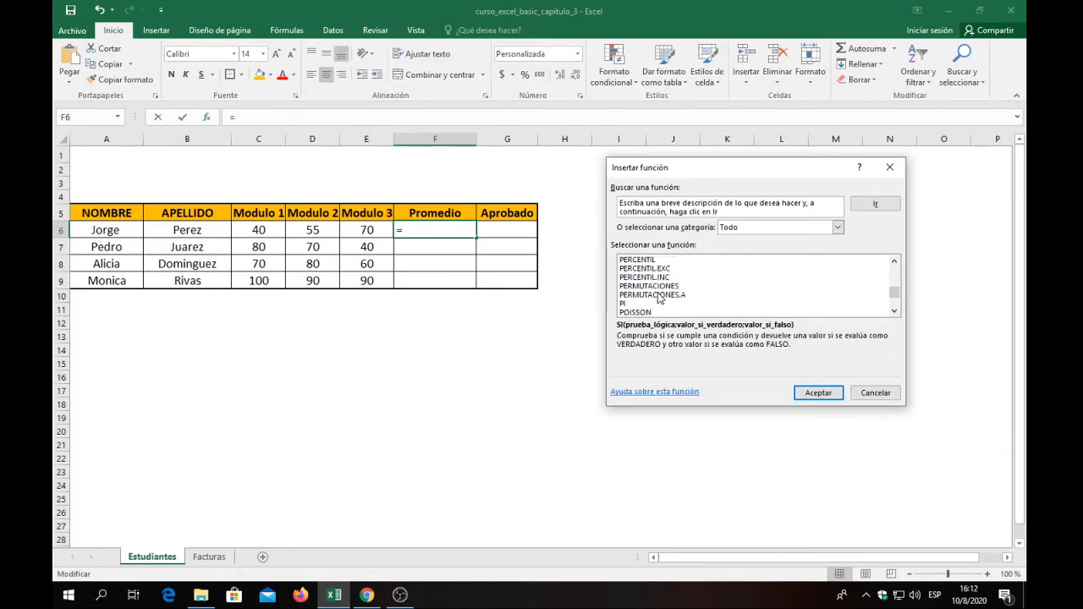
{"action": "left_click", "coordinate": [659, 296]}
{"action": "left_click", "coordinate": [814, 393]}
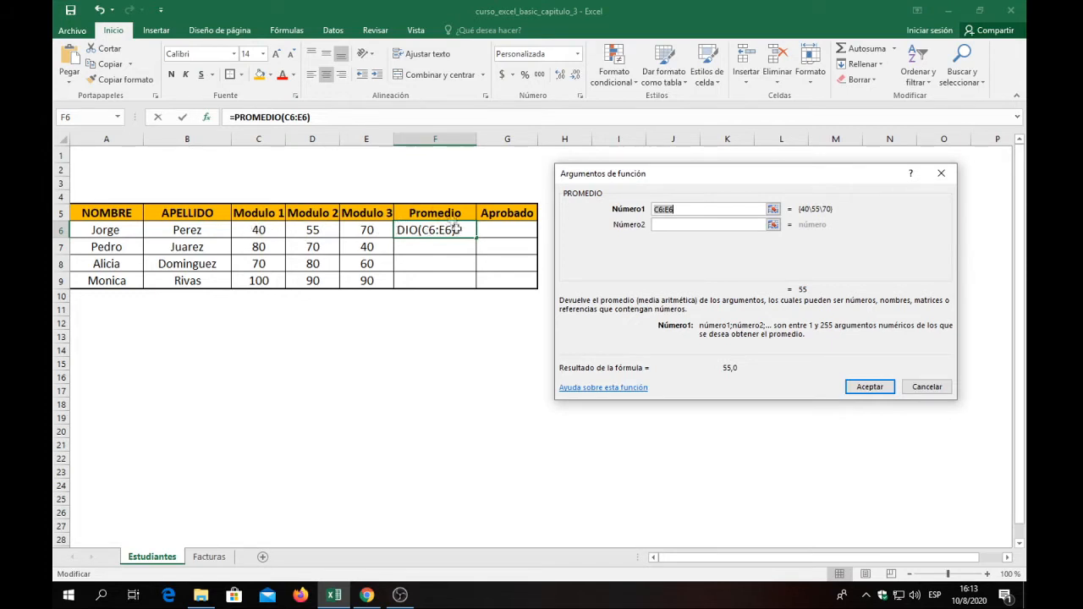
{"action": "left_click", "coordinate": [253, 230]}
{"action": "left_click_drag", "start_coordinate": [253, 230], "coordinate": [365, 232]}
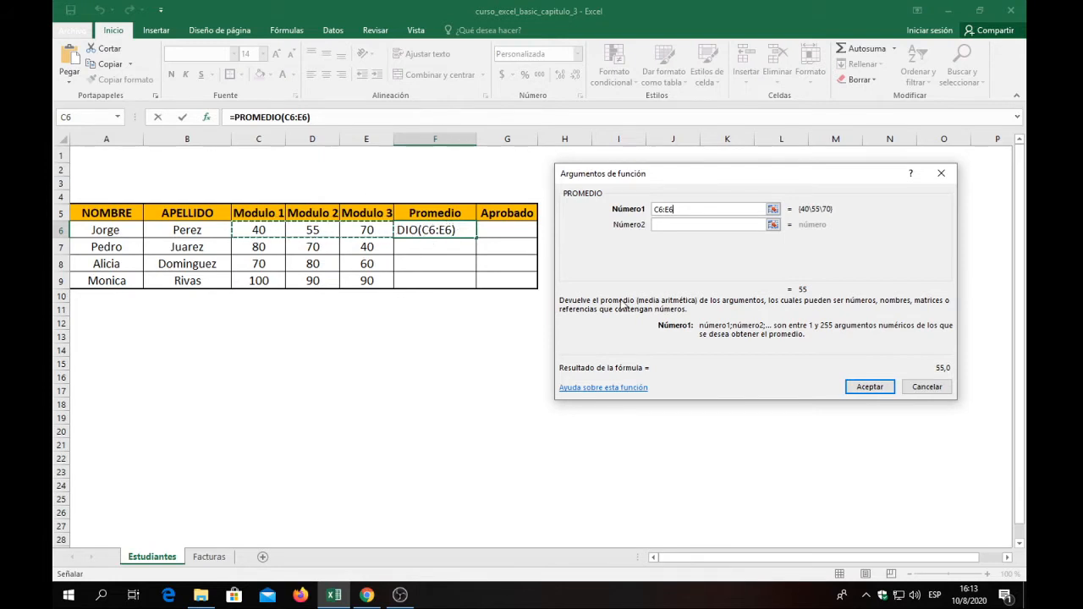
{"action": "left_click", "coordinate": [870, 387]}
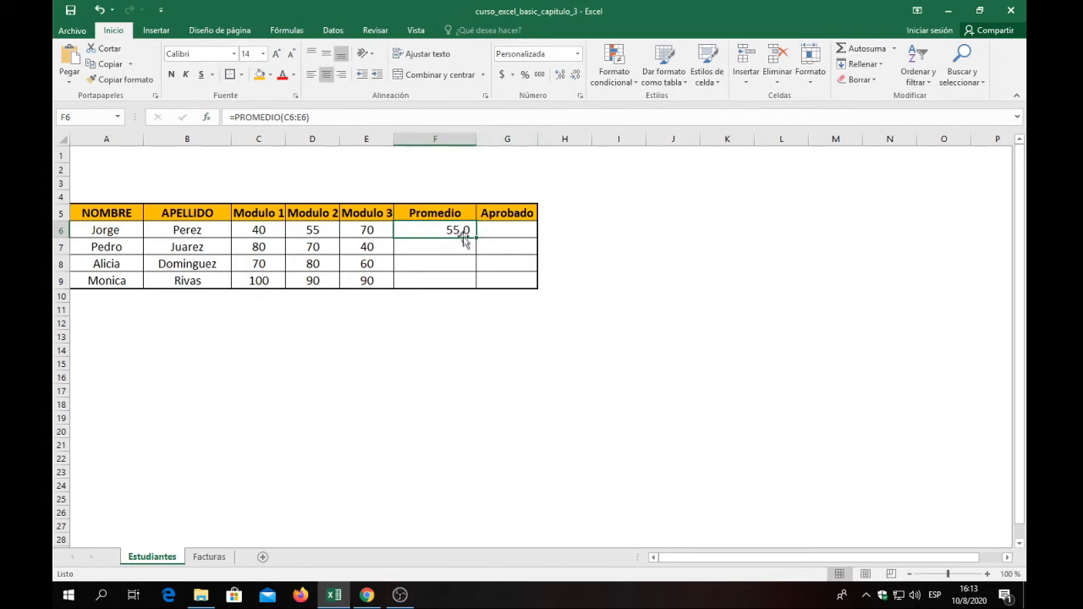
Format the average in F6 to display no decimal places.
{"action": "left_click", "coordinate": [559, 77]}
{"action": "left_click", "coordinate": [577, 77]}
{"action": "left_click", "coordinate": [576, 77]}
Insert the PROMEDIO function from the recently used functions in F7, averaging the grades in C7:E7.
{"action": "left_click", "coordinate": [453, 242]}
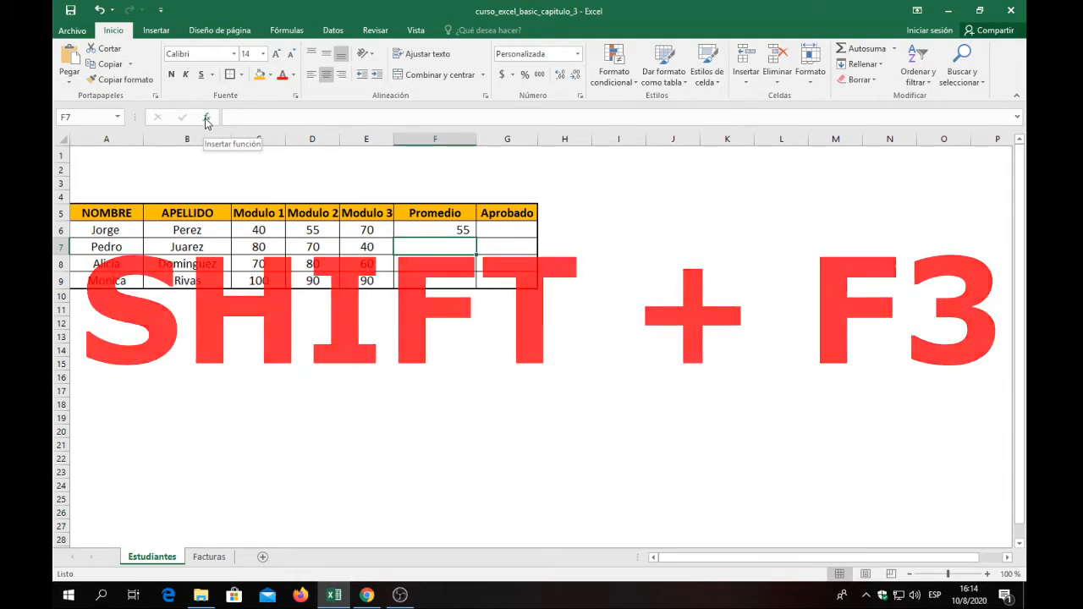
{"action": "key", "text": "shift+F3"}
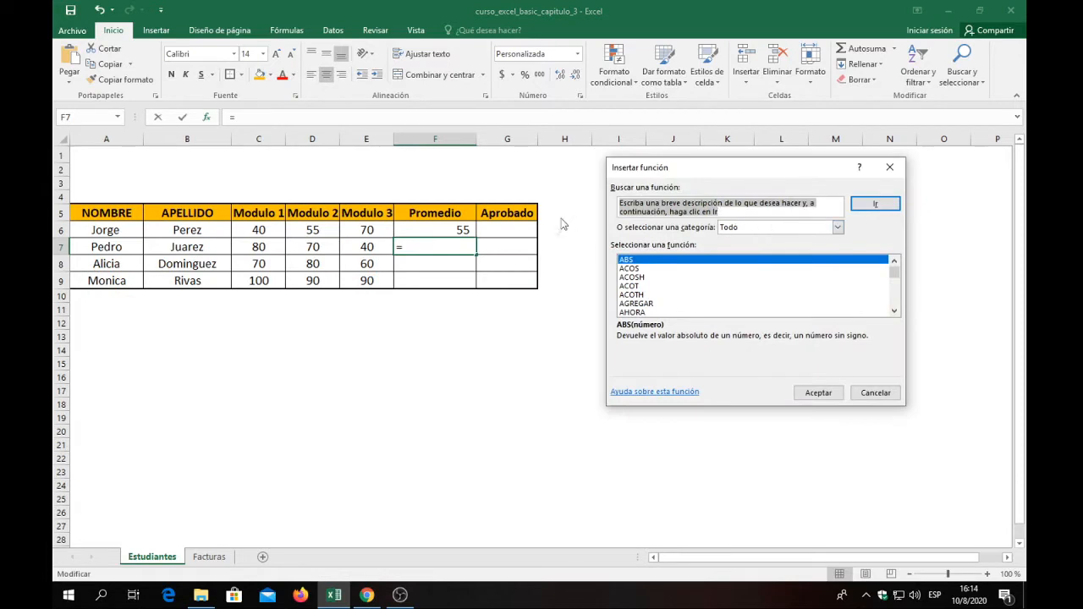
{"action": "left_click", "coordinate": [838, 227]}
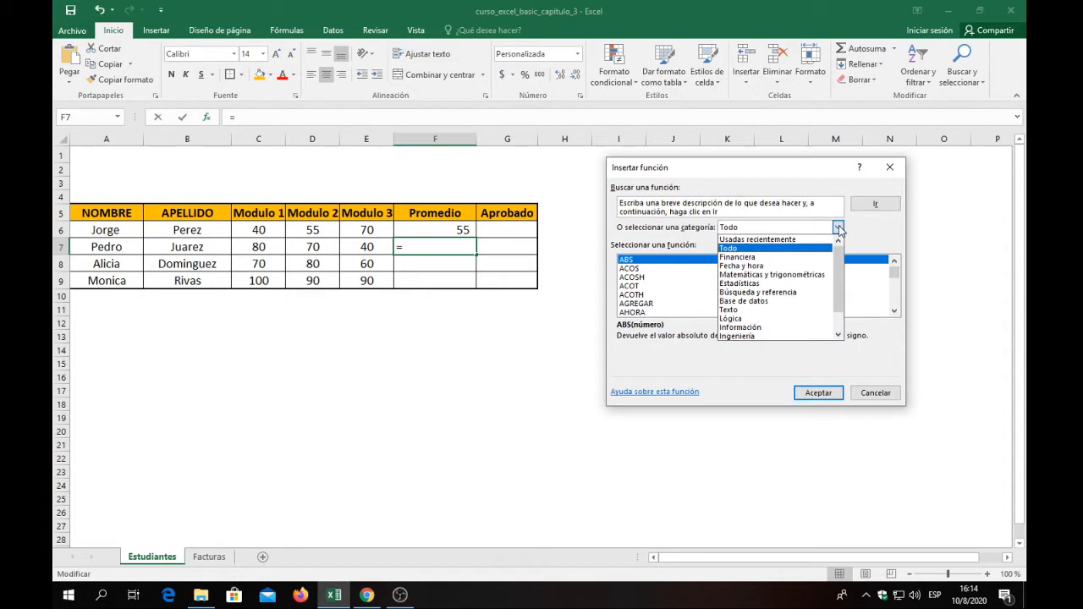
{"action": "left_click", "coordinate": [782, 241]}
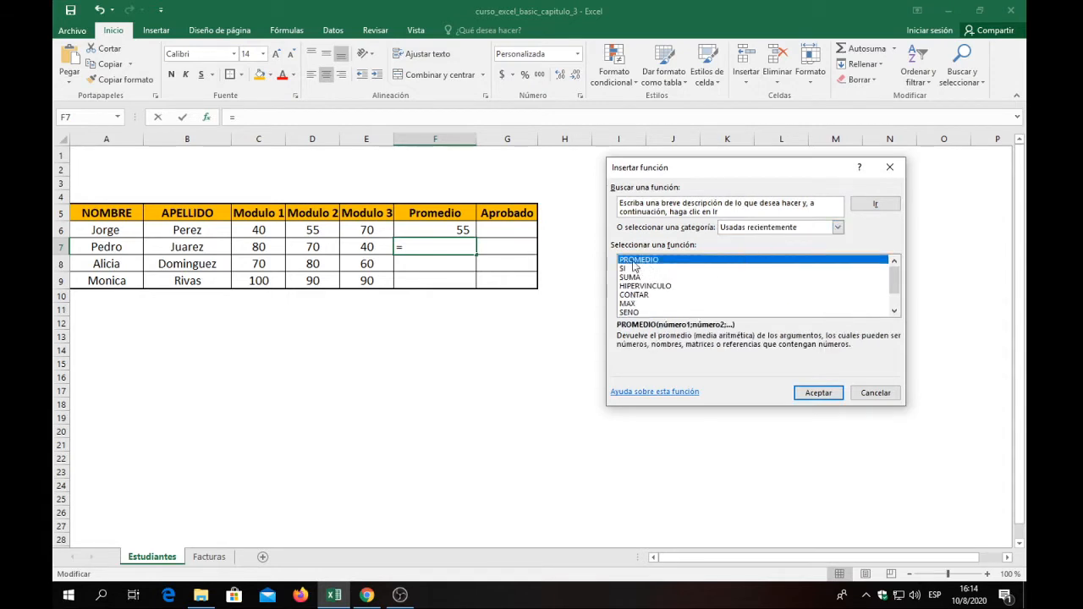
{"action": "left_click", "coordinate": [818, 393]}
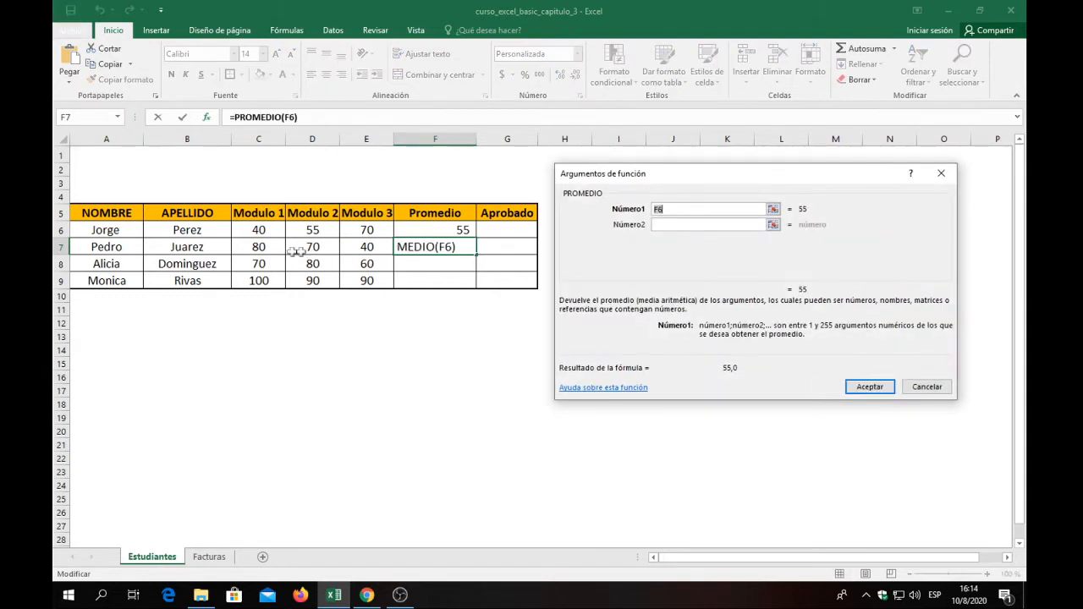
{"action": "left_click", "coordinate": [263, 246]}
{"action": "left_click_drag", "start_coordinate": [263, 247], "coordinate": [367, 246]}
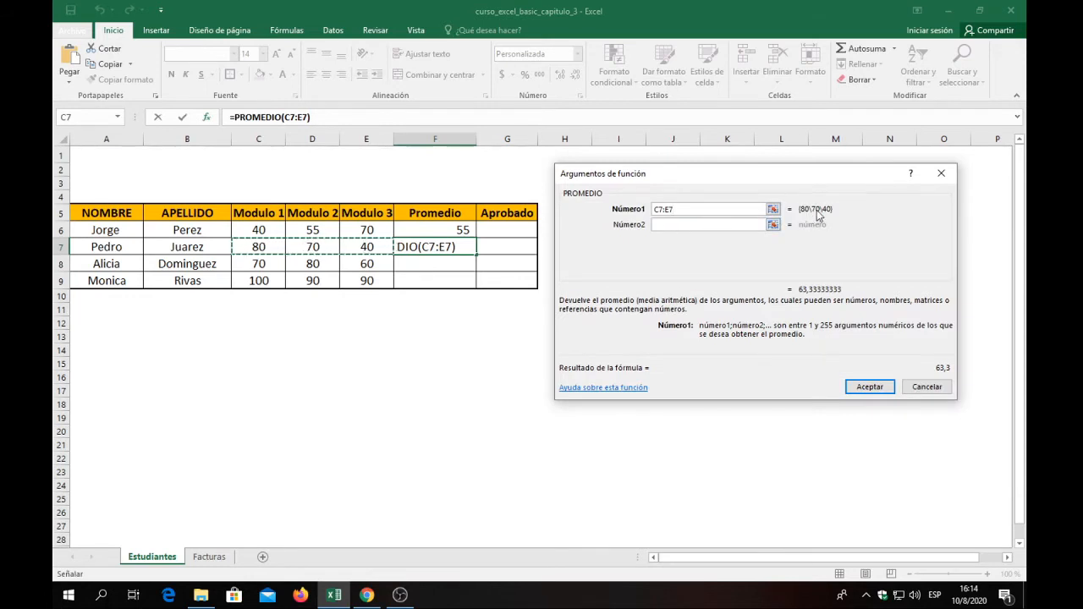
{"action": "left_click", "coordinate": [872, 386]}
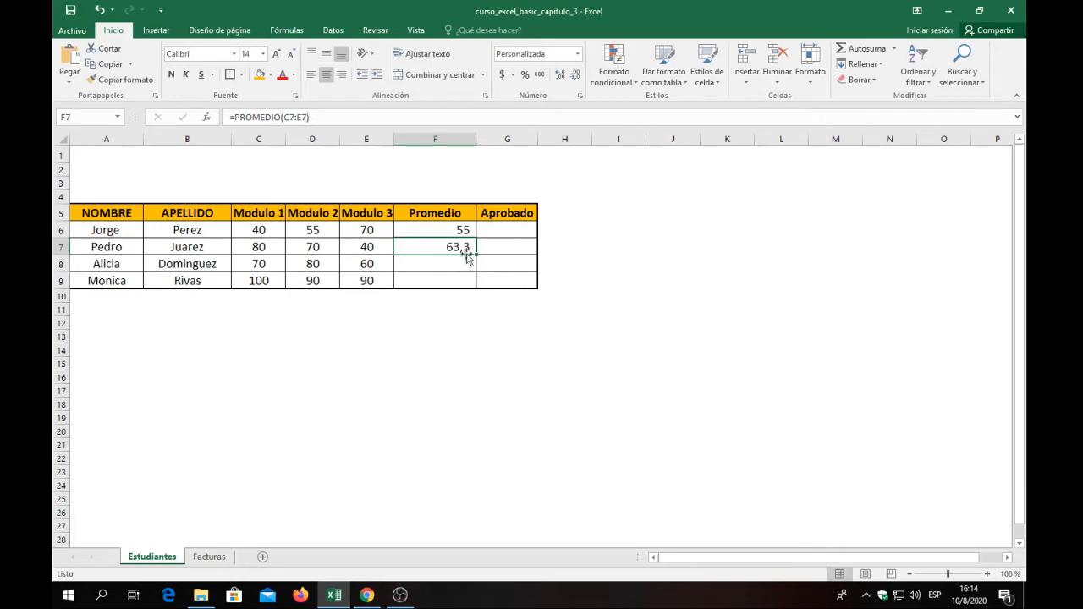
Insert the PROMEDIO function in F8 with the range C8:E8 as its argument.
{"action": "left_click", "coordinate": [423, 264]}
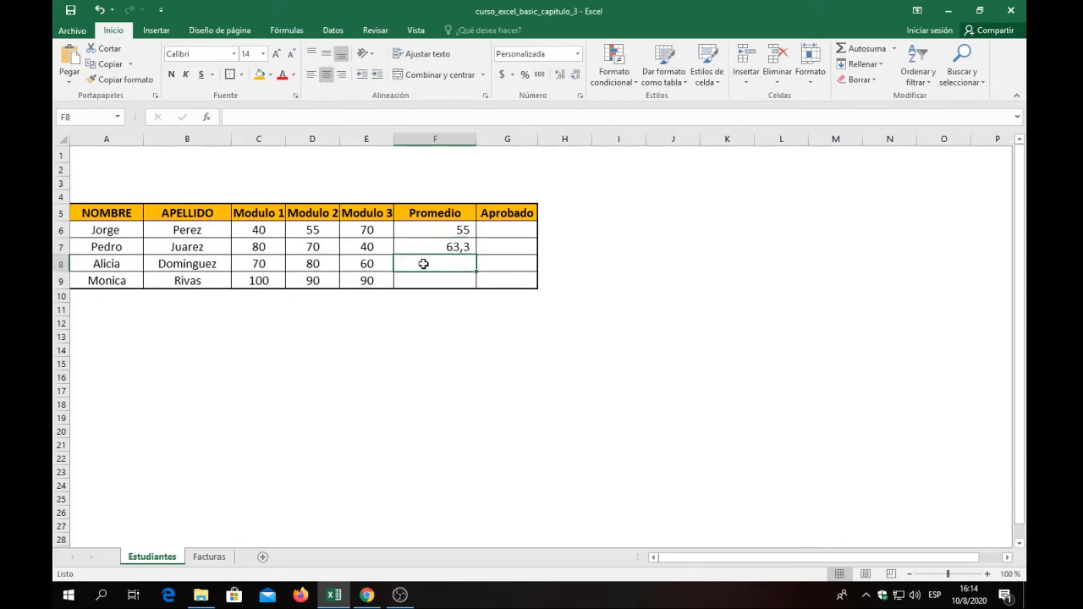
{"action": "left_click", "coordinate": [206, 117]}
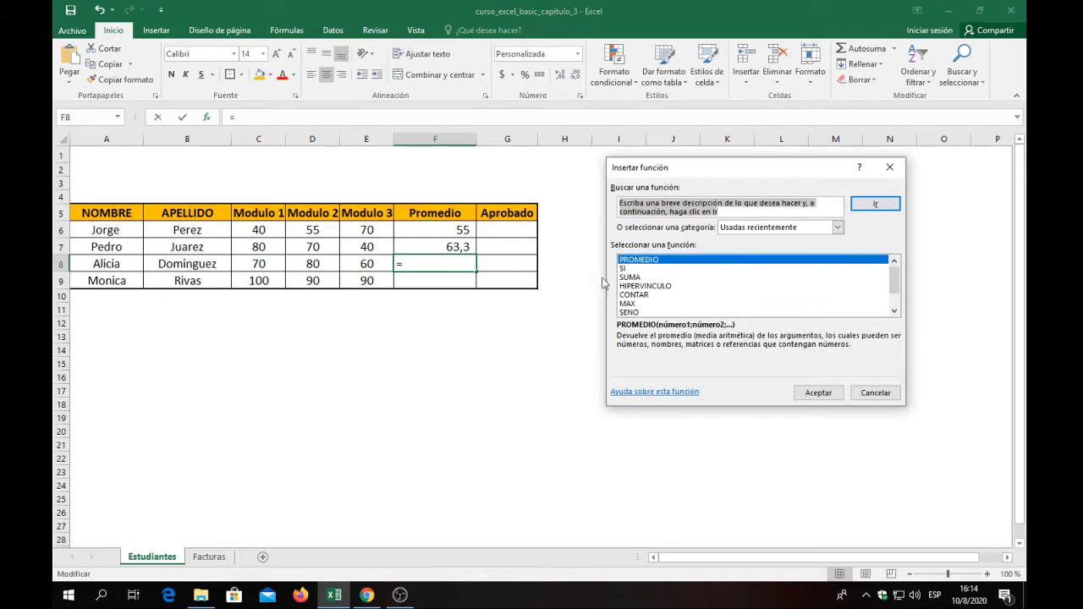
{"action": "left_click", "coordinate": [819, 392]}
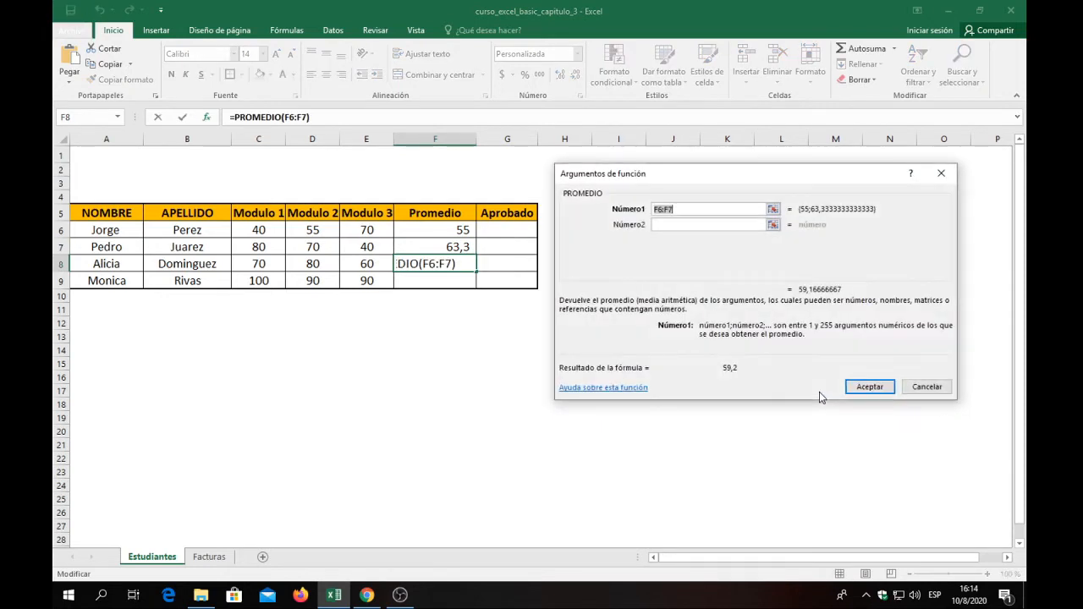
{"action": "left_click_drag", "start_coordinate": [254, 264], "coordinate": [364, 264]}
{"action": "left_click", "coordinate": [870, 387]}
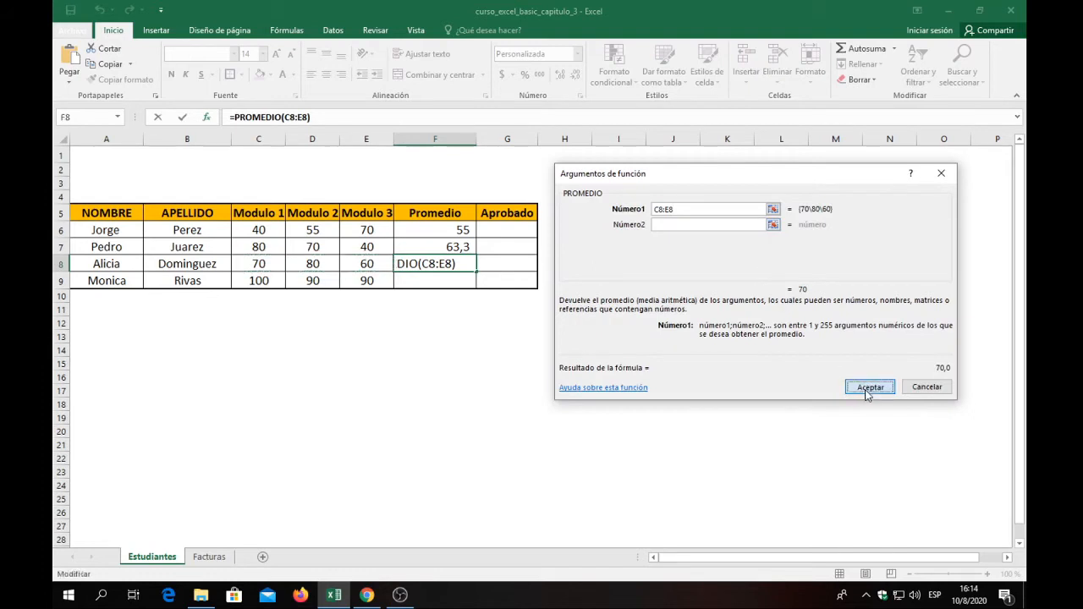
Remove the decimal place from the averages in F7:F8.
{"action": "left_click", "coordinate": [463, 235]}
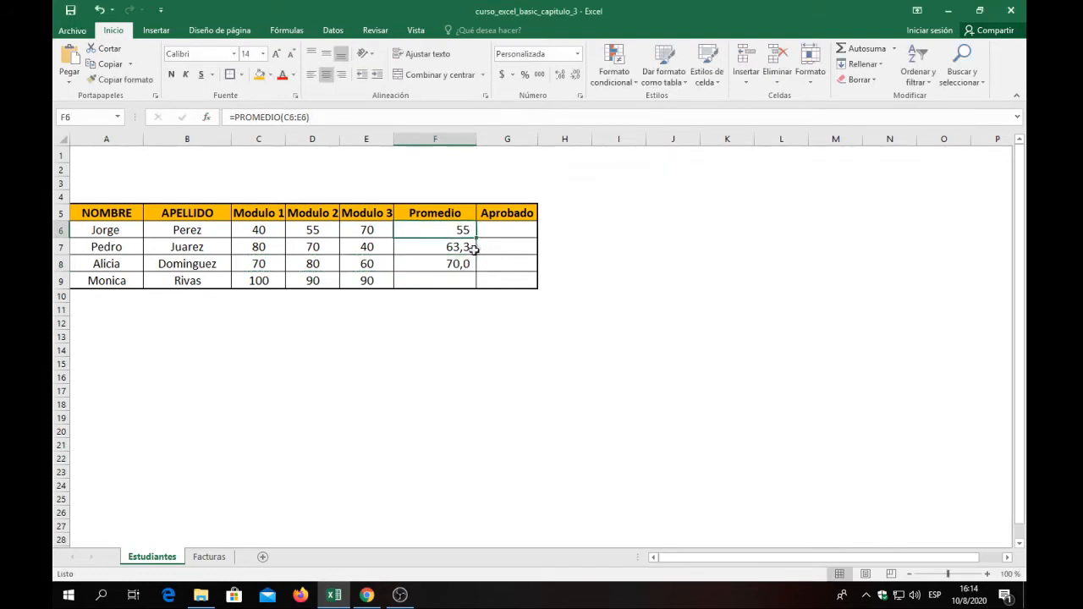
{"action": "left_click", "coordinate": [466, 248]}
{"action": "left_click_drag", "start_coordinate": [462, 229], "coordinate": [466, 282]}
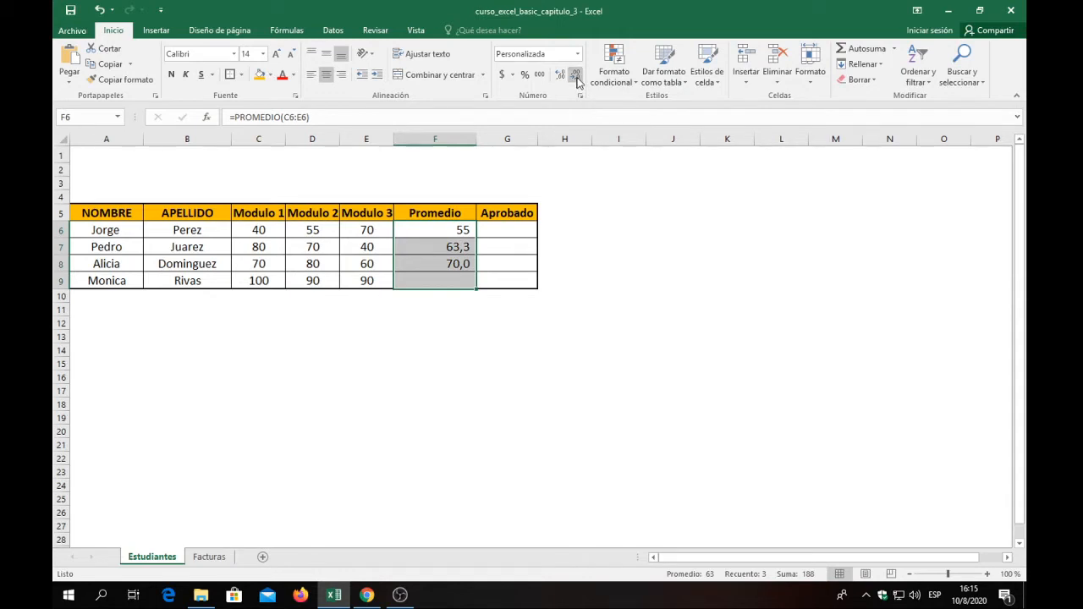
{"action": "mouse_move", "coordinate": [461, 265]}
{"action": "left_mouse_down"}
{"action": "mouse_move", "coordinate": [459, 279]}
{"action": "mouse_move", "coordinate": [461, 251]}
{"action": "left_mouse_up"}
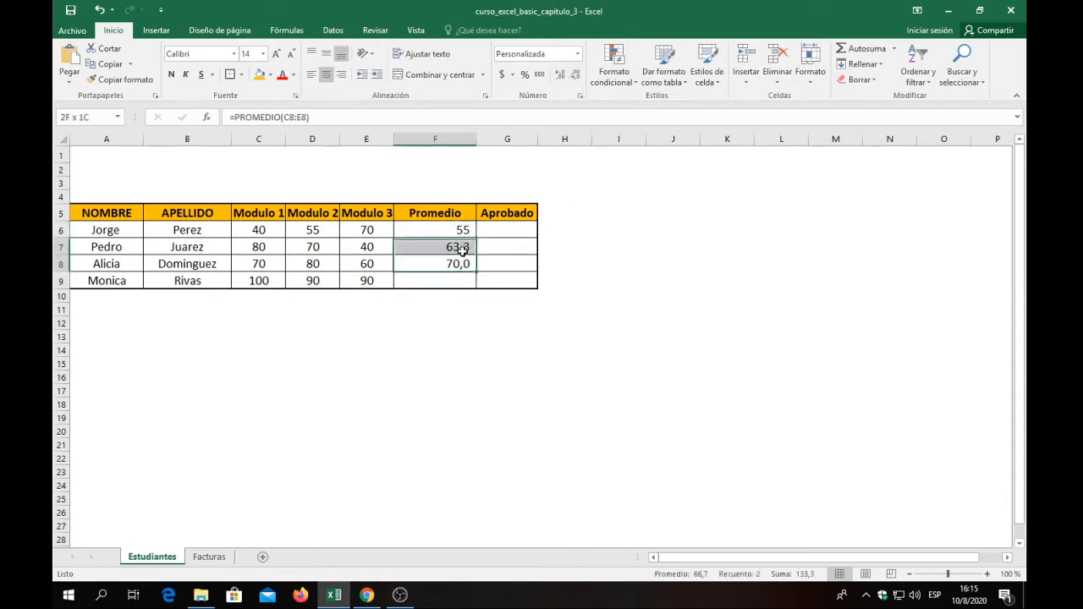
{"action": "left_click", "coordinate": [575, 75]}
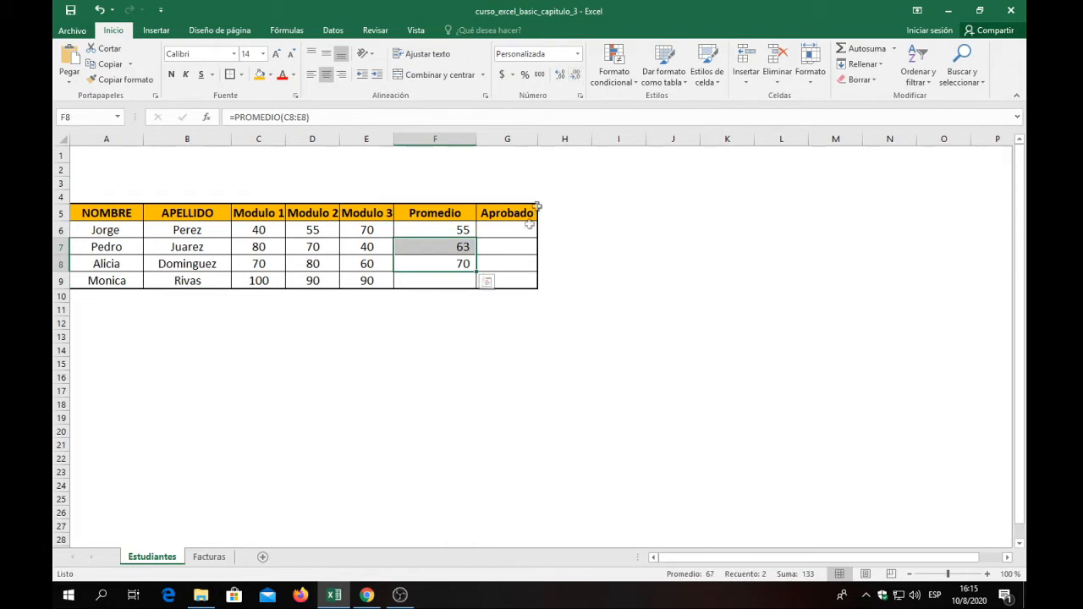
Autofill the PROMEDIO formula from F8 down to F9 and check the formulas in the Promedio column.
{"action": "left_click", "coordinate": [450, 281]}
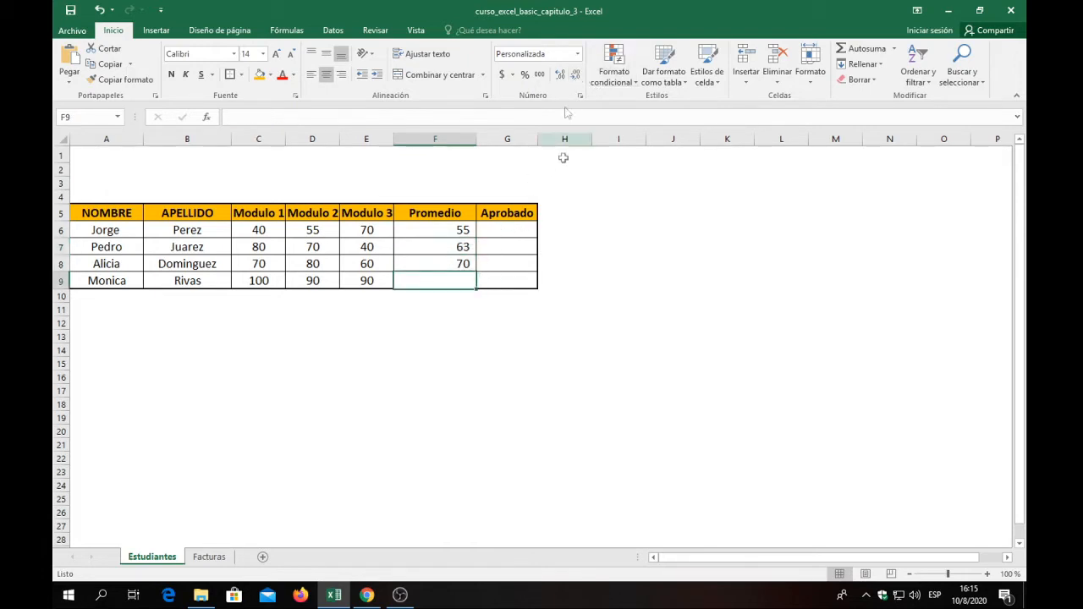
{"action": "left_click", "coordinate": [435, 246]}
{"action": "left_click", "coordinate": [461, 264]}
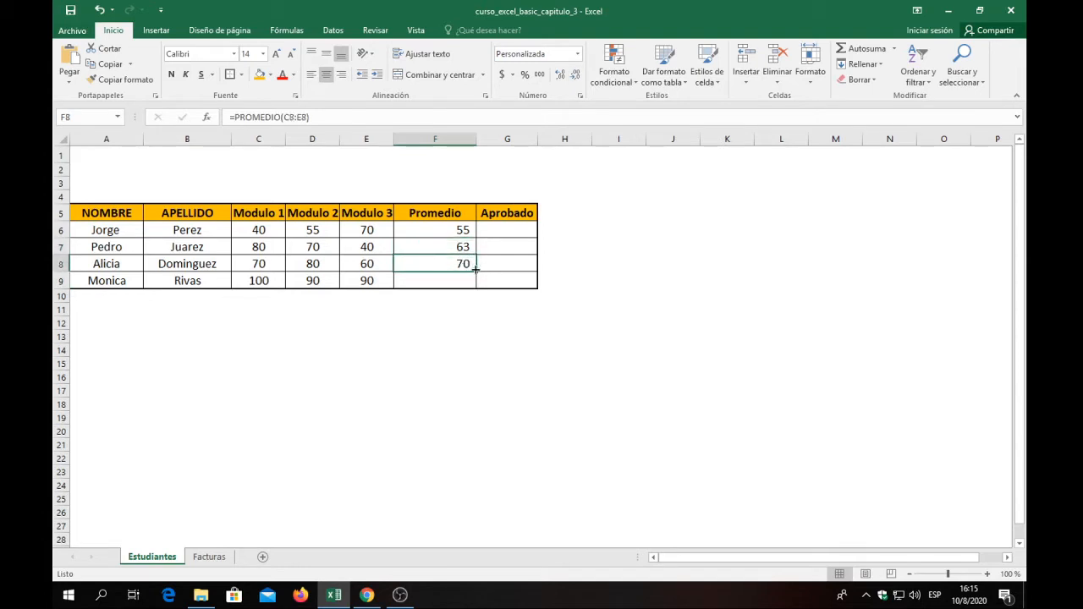
{"action": "left_click_drag", "start_coordinate": [477, 289], "coordinate": [440, 285]}
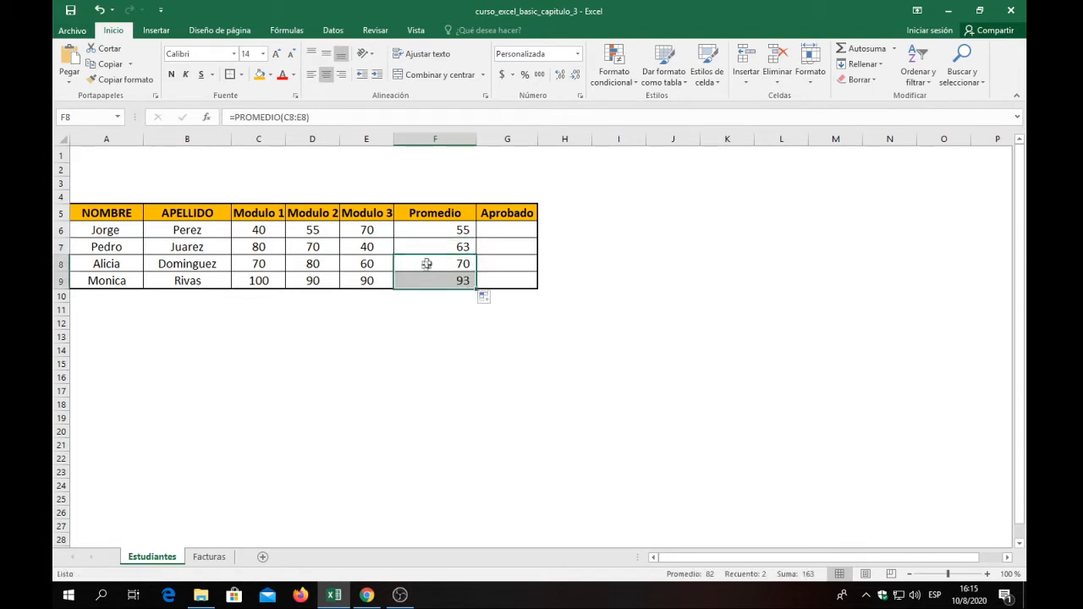
{"action": "left_click", "coordinate": [436, 235]}
{"action": "left_click", "coordinate": [426, 284]}
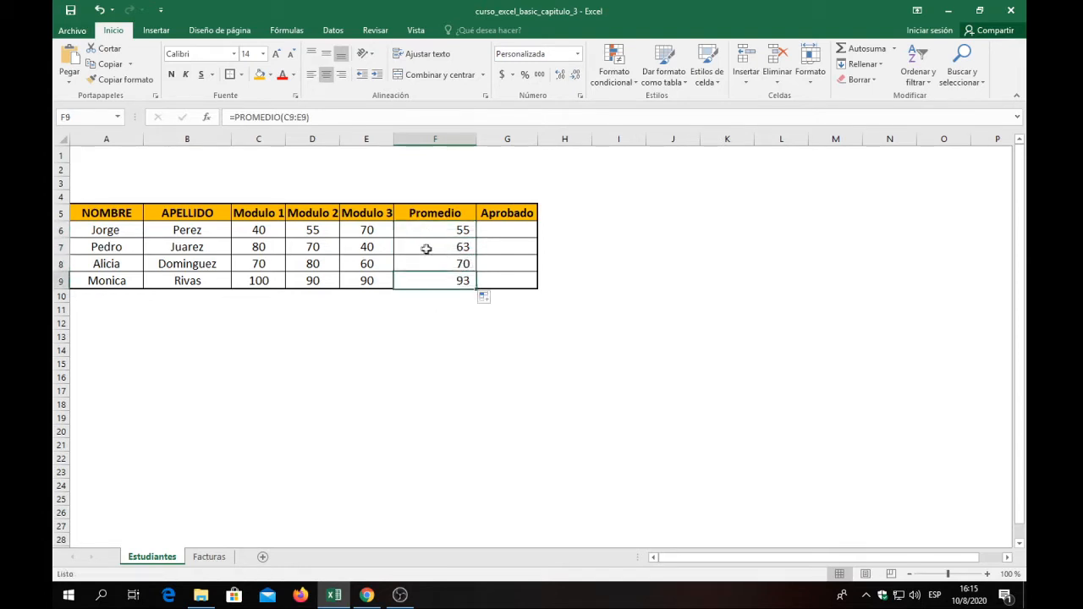
{"action": "left_click", "coordinate": [440, 234]}
{"action": "left_click", "coordinate": [433, 246]}
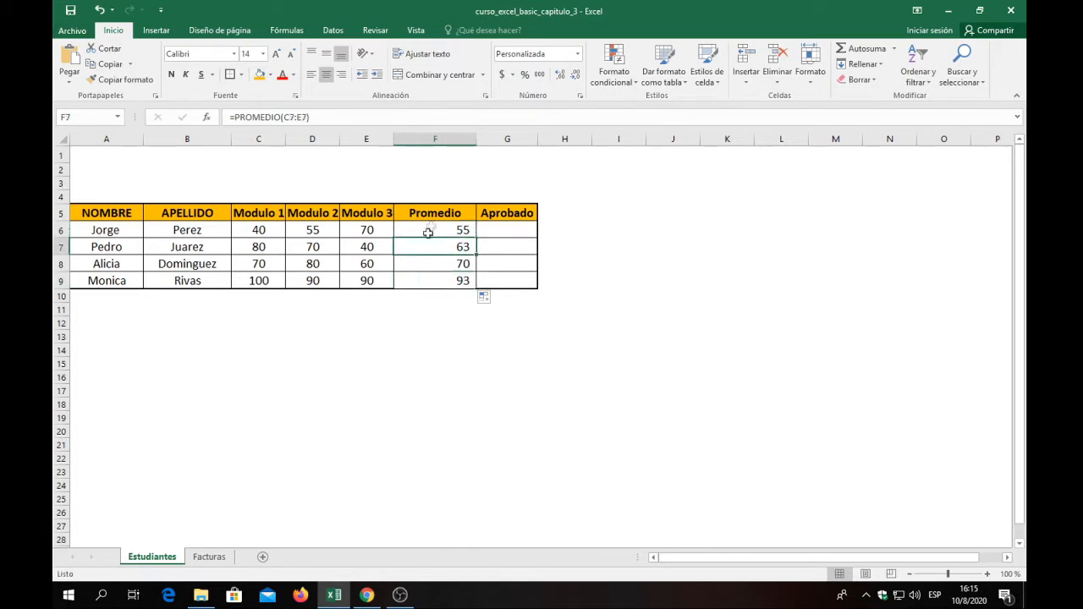
Examine the PROMEDIO formulas in F6:F9 and the function arguments of the average in F8.
{"action": "left_click", "coordinate": [424, 263]}
{"action": "left_click", "coordinate": [419, 230]}
{"action": "left_click", "coordinate": [414, 245]}
{"action": "left_click", "coordinate": [412, 266]}
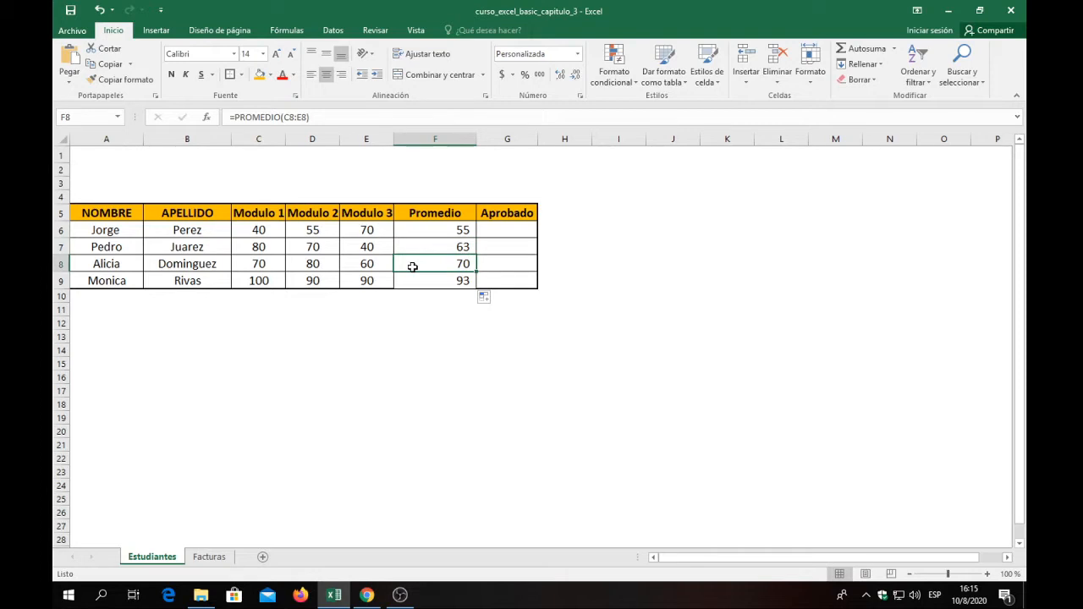
{"action": "left_click", "coordinate": [207, 117]}
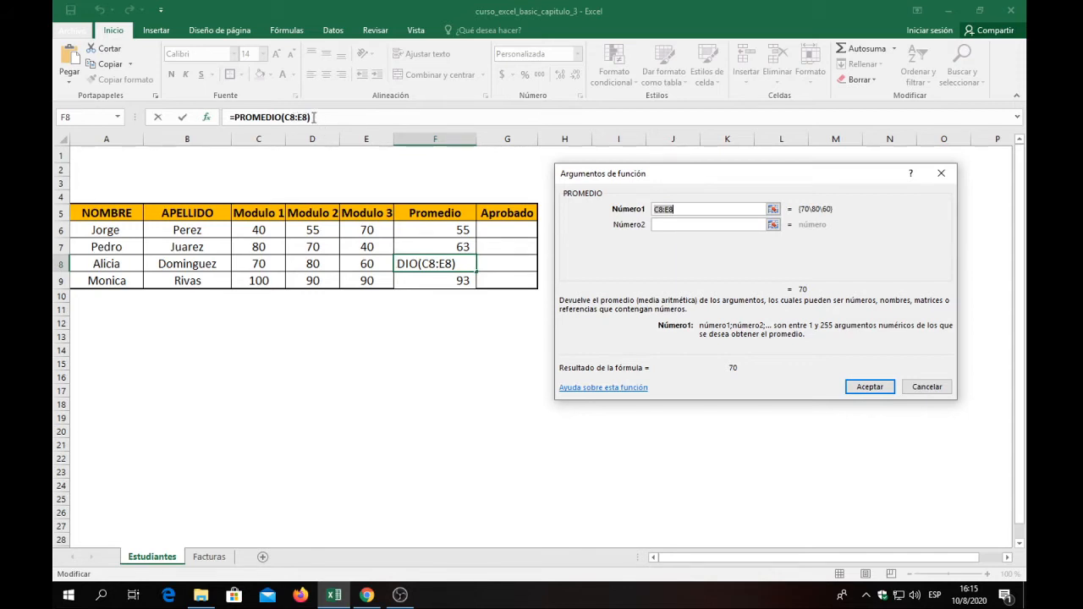
{"action": "key", "text": "Return"}
{"action": "left_click", "coordinate": [428, 283]}
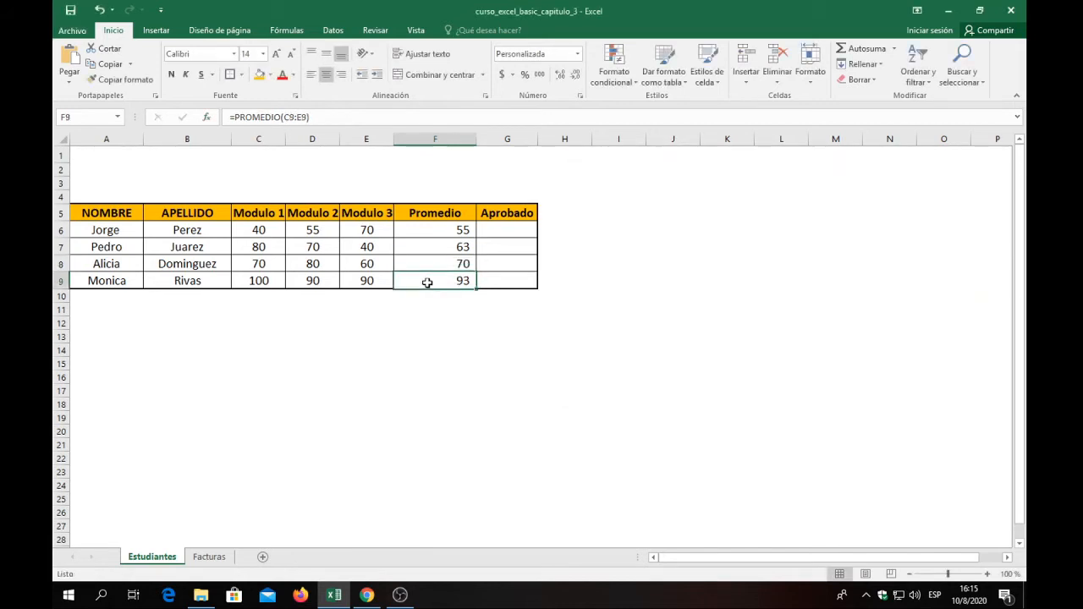
{"action": "left_click", "coordinate": [438, 230]}
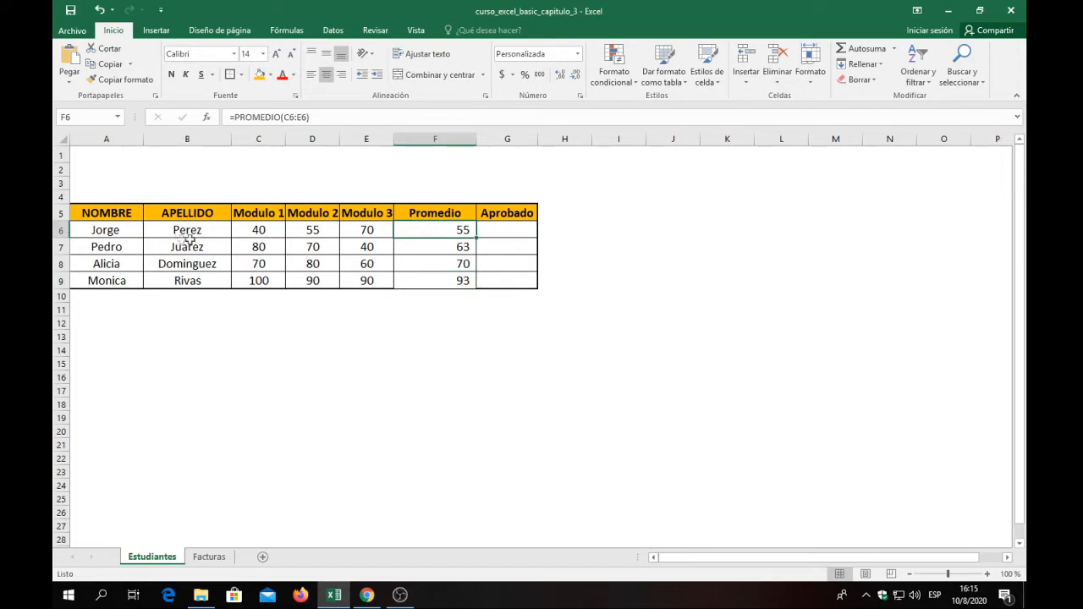
Apply borders to the whole grades table, A5:G9.
{"action": "left_click", "coordinate": [310, 334]}
{"action": "left_click_drag", "start_coordinate": [84, 213], "coordinate": [494, 286]}
{"action": "left_click", "coordinate": [229, 75]}
{"action": "left_click", "coordinate": [495, 295]}
{"action": "left_click", "coordinate": [489, 280]}
{"action": "left_click", "coordinate": [504, 231]}
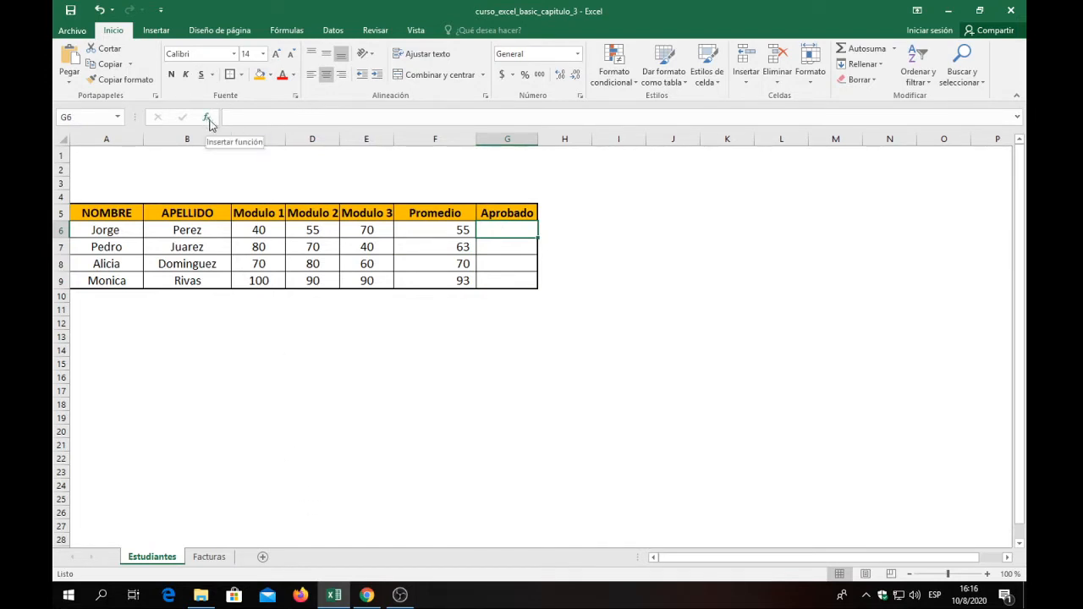
{"action": "left_click", "coordinate": [355, 118]}
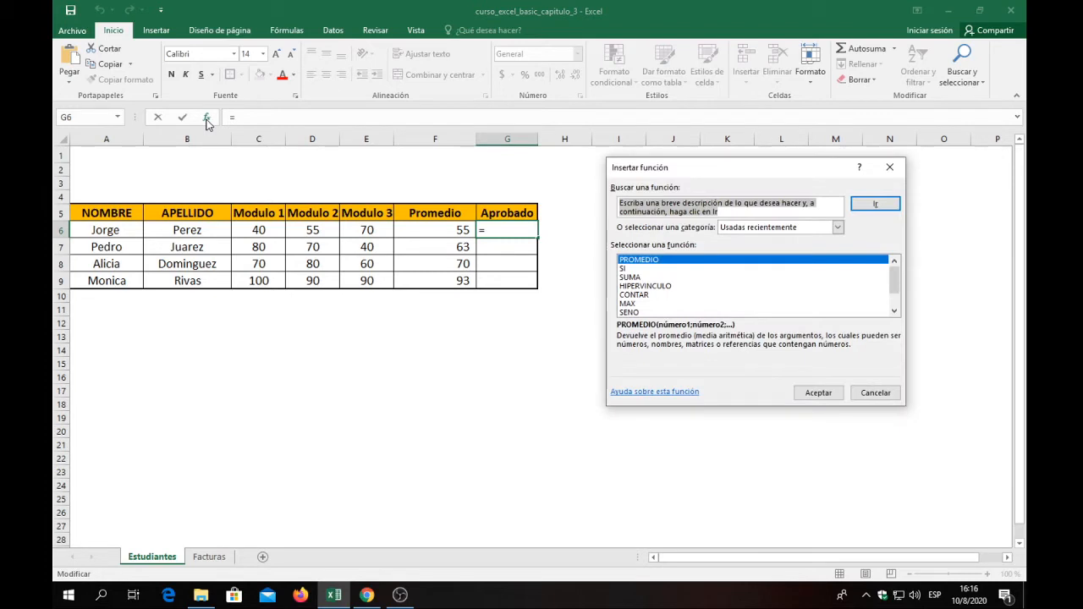
{"action": "left_click", "coordinate": [628, 268]}
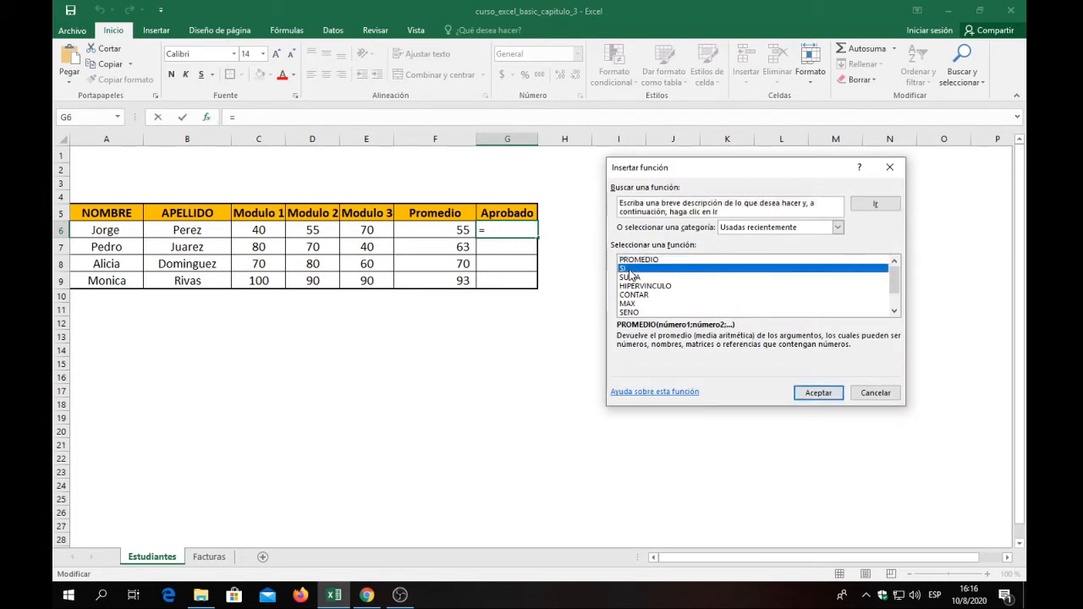
{"action": "left_click", "coordinate": [836, 227]}
{"action": "left_click", "coordinate": [749, 249]}
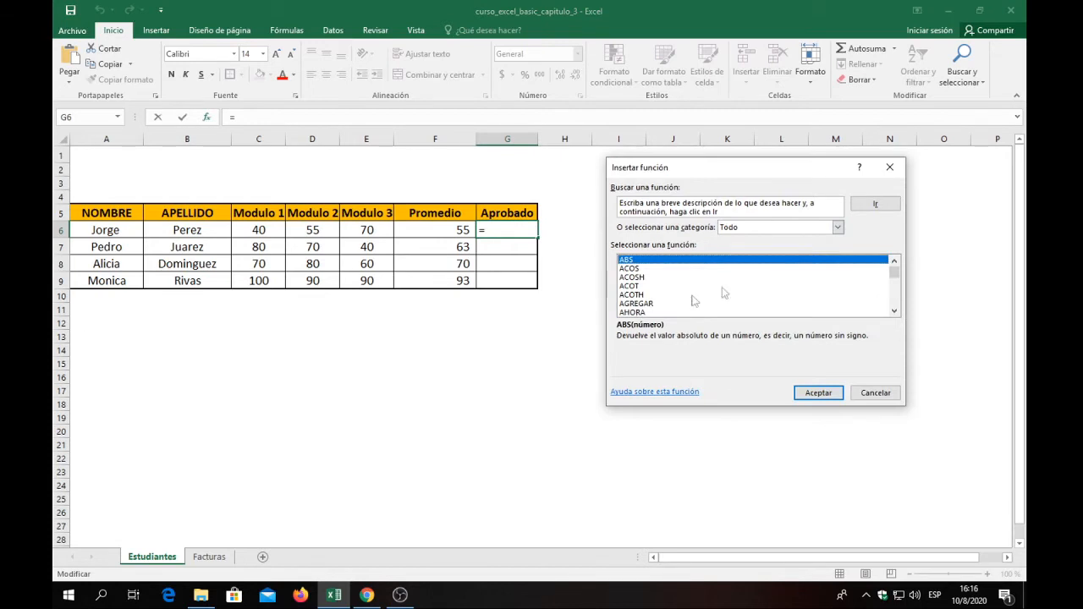
{"action": "scroll", "coordinate": [686, 297], "scroll_direction": "down", "scroll_amount": 3}
{"action": "left_click", "coordinate": [653, 287]}
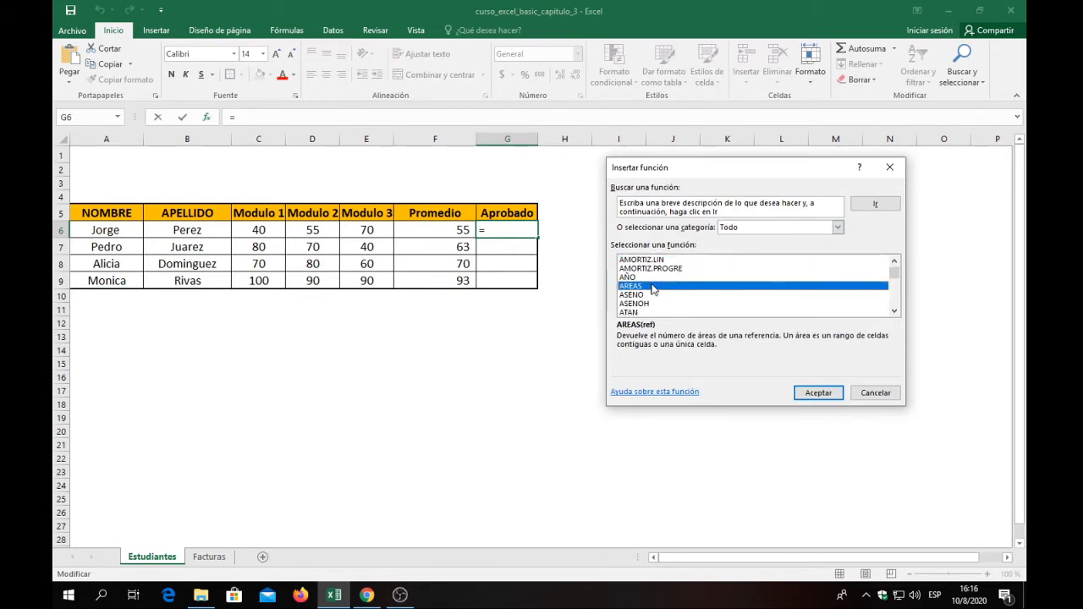
{"action": "key", "text": "s"}
{"action": "scroll", "coordinate": [656, 287], "scroll_direction": "down", "scroll_amount": 2}
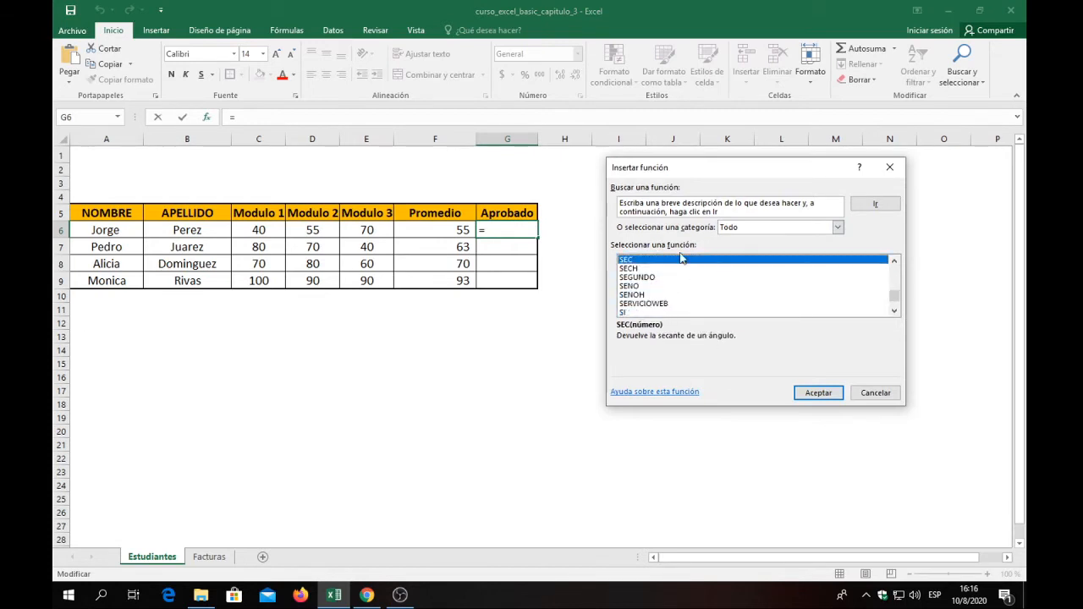
{"action": "left_click", "coordinate": [637, 312]}
{"action": "left_click", "coordinate": [817, 394]}
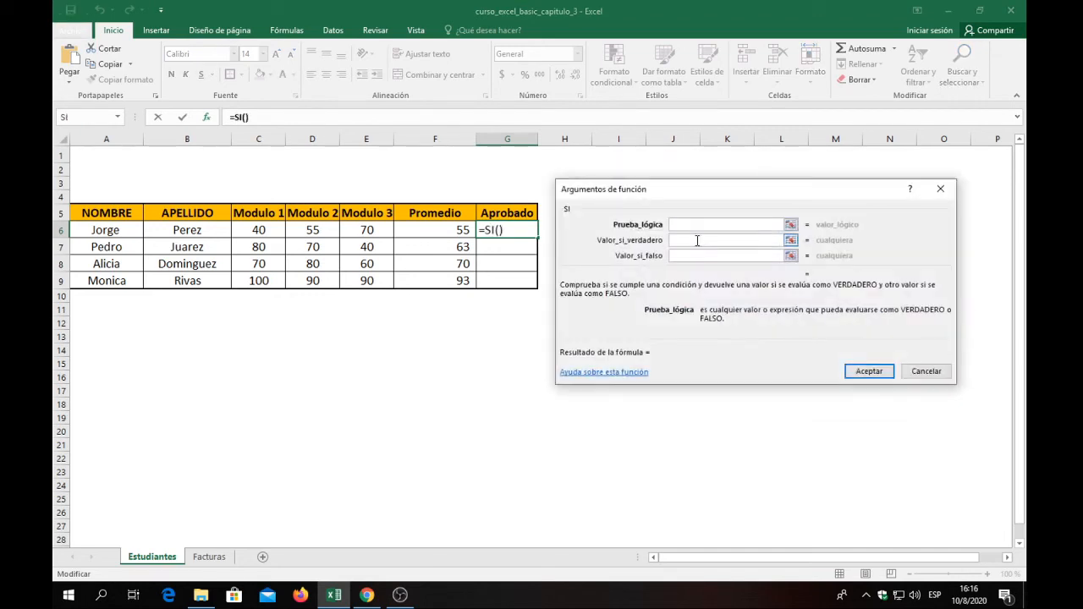
{"action": "left_click_drag", "start_coordinate": [699, 193], "coordinate": [715, 159]}
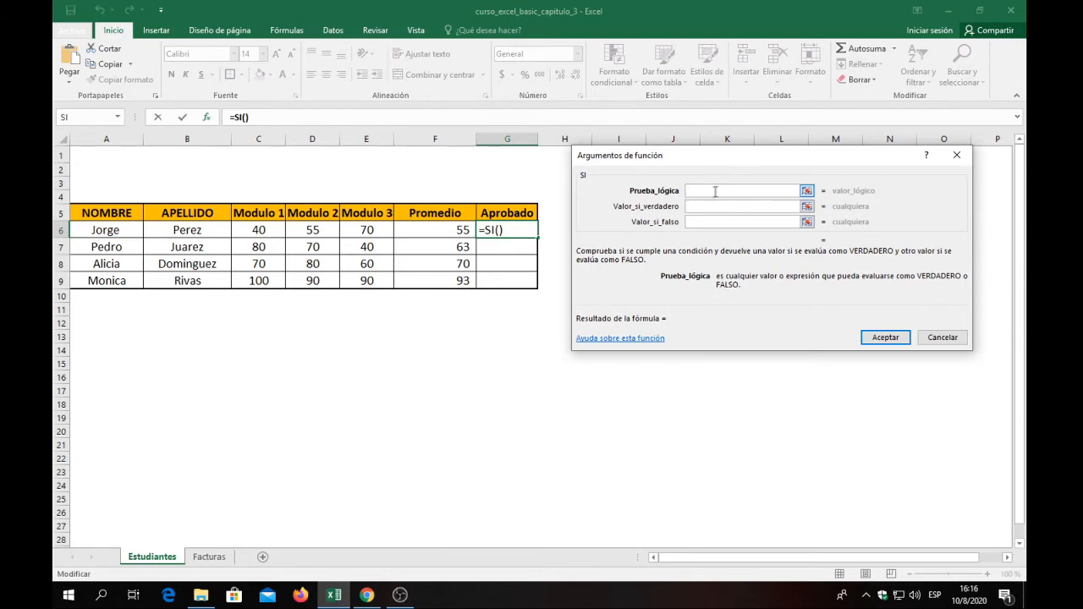
{"action": "left_click", "coordinate": [701, 207]}
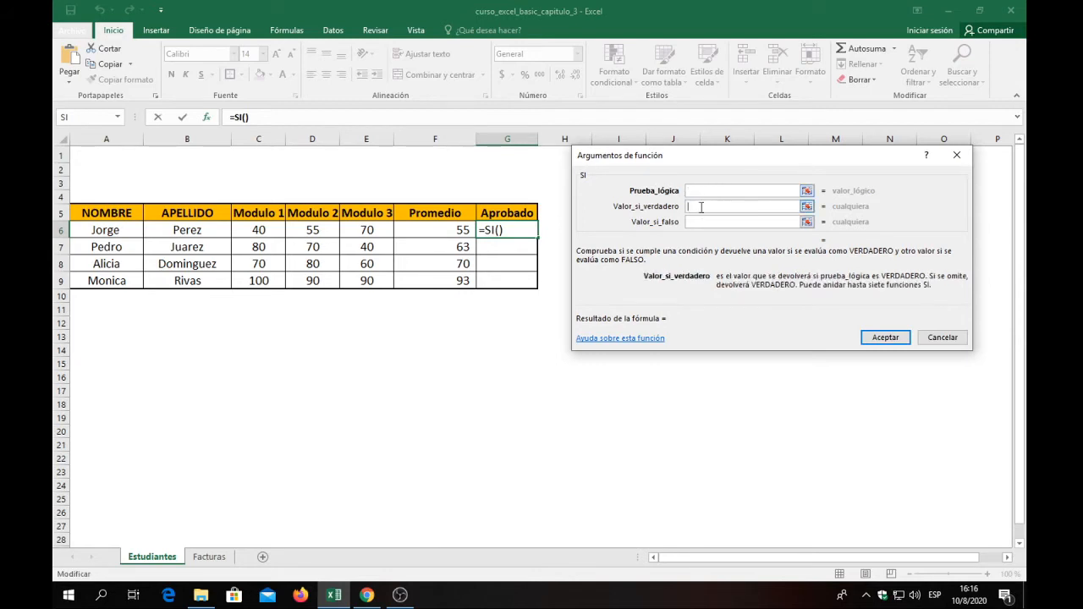
{"action": "left_click", "coordinate": [692, 222]}
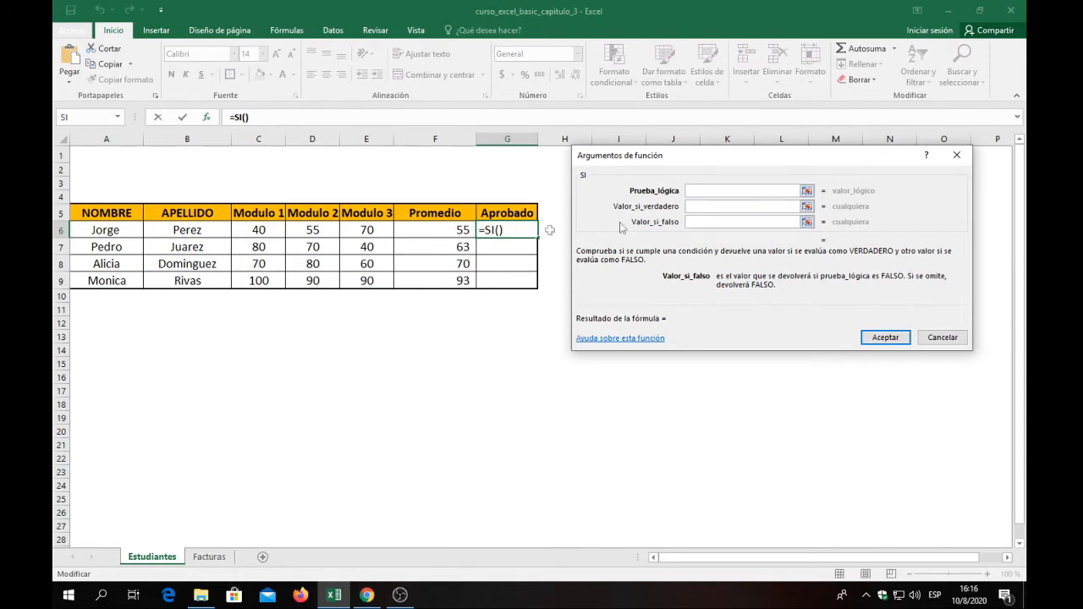
{"action": "left_click", "coordinate": [442, 235]}
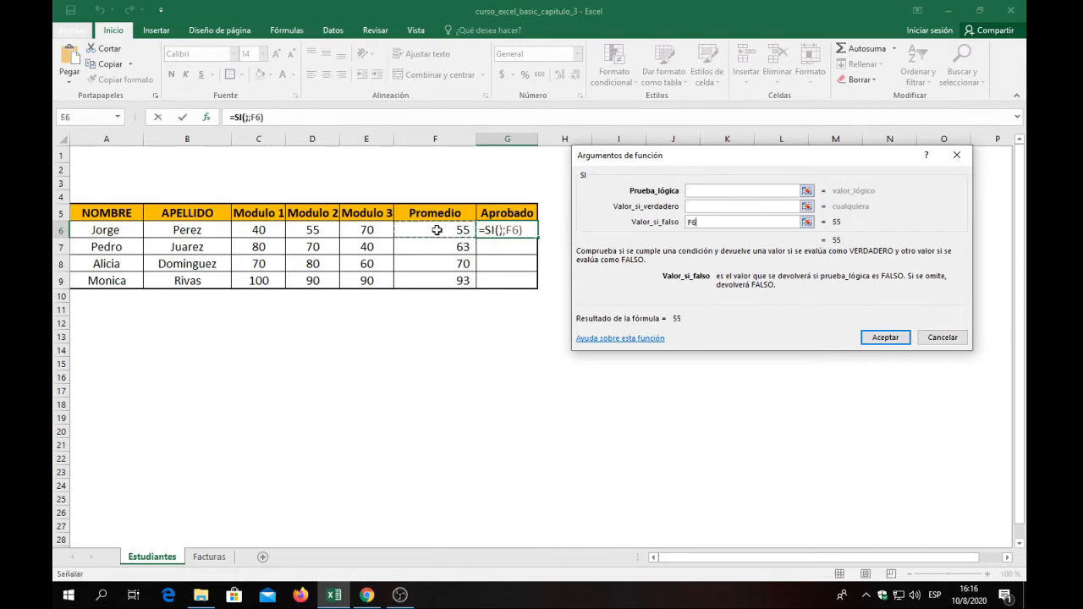
{"action": "left_click", "coordinate": [700, 193]}
{"action": "left_click", "coordinate": [713, 225]}
{"action": "key", "text": "BackSpace"}
{"action": "key", "text": "BackSpace"}
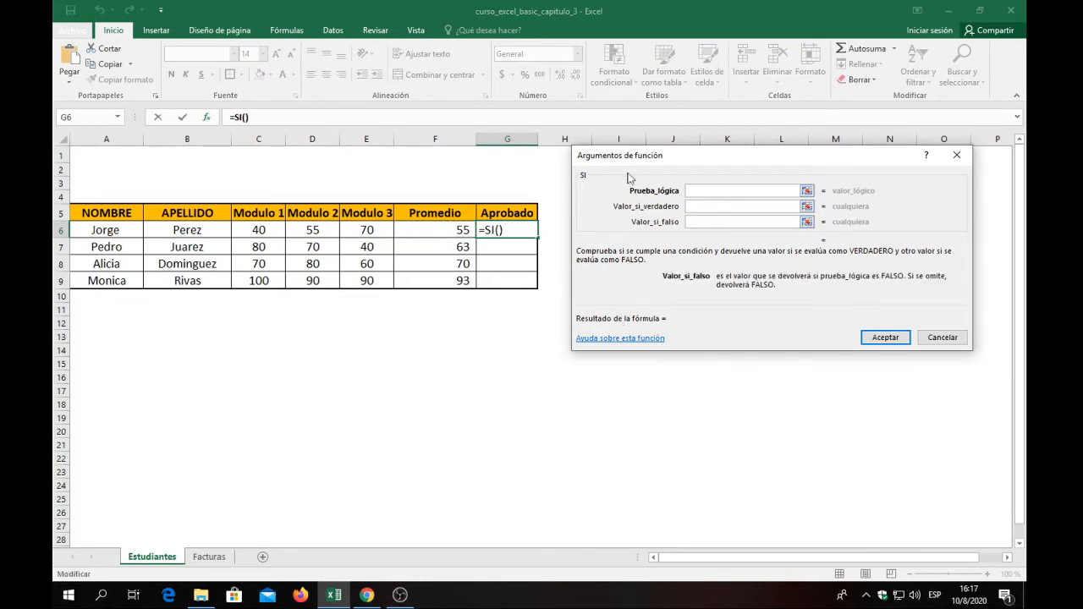
{"action": "left_click", "coordinate": [448, 242]}
{"action": "left_click", "coordinate": [939, 338]}
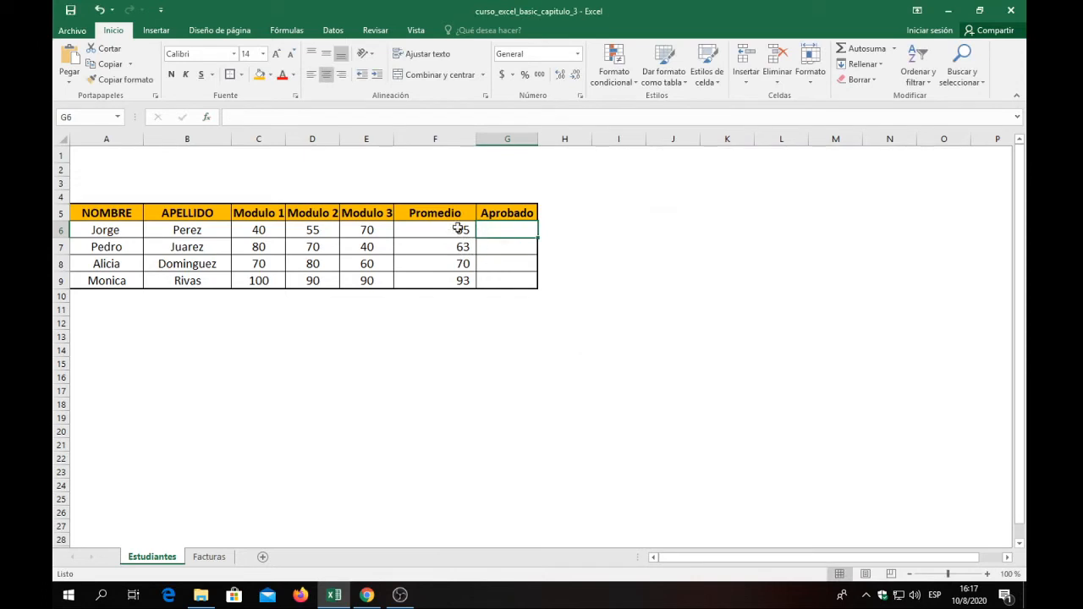
Insert the SI function in G6 from the recently used functions, with F6<70 as its logical test.
{"action": "left_click", "coordinate": [205, 117]}
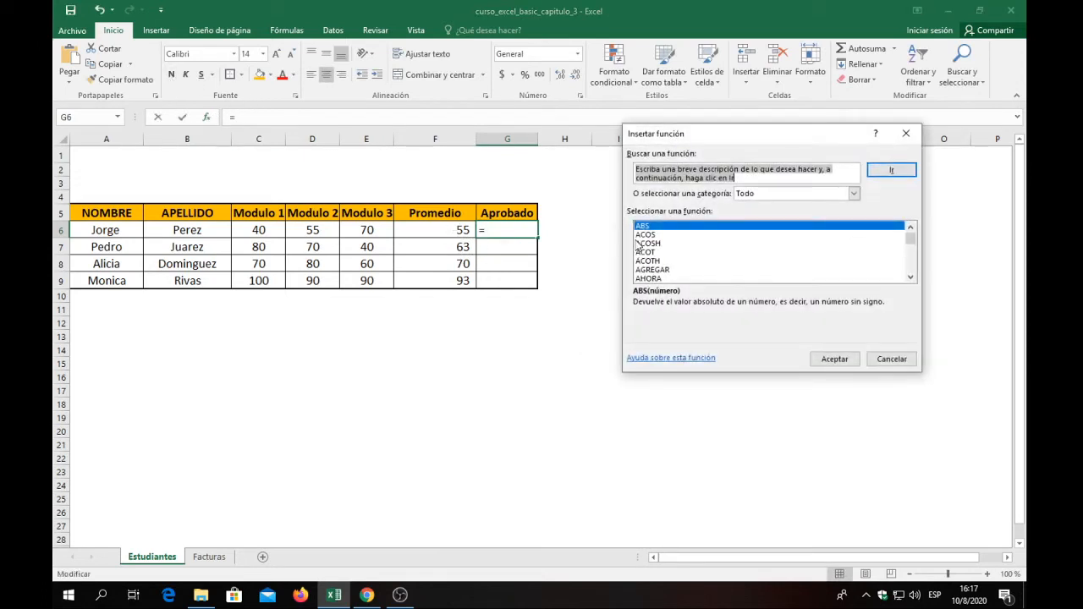
{"action": "left_click", "coordinate": [851, 194]}
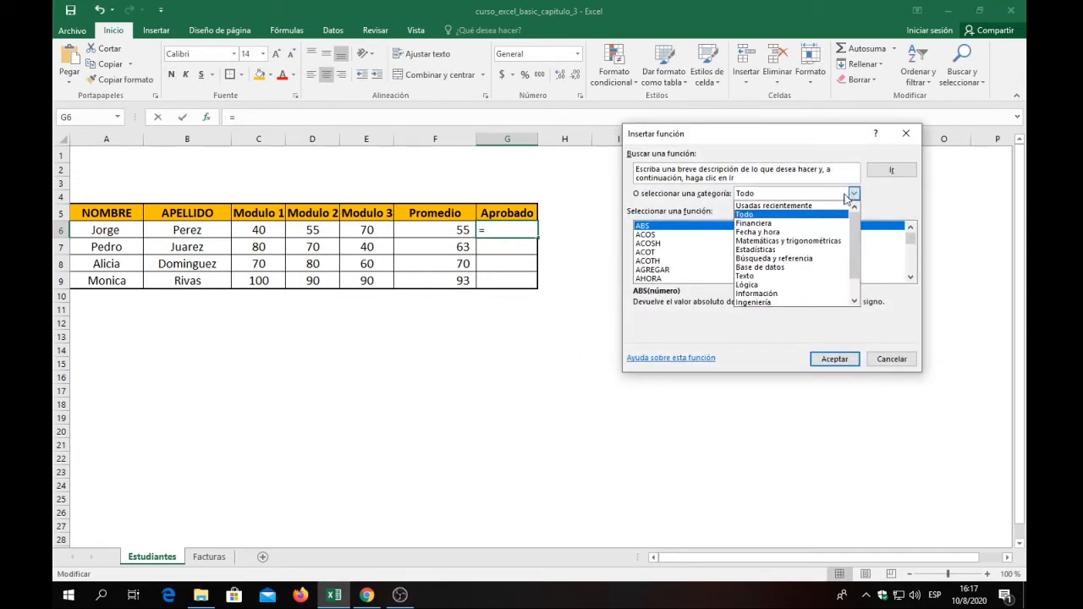
{"action": "left_click", "coordinate": [773, 207]}
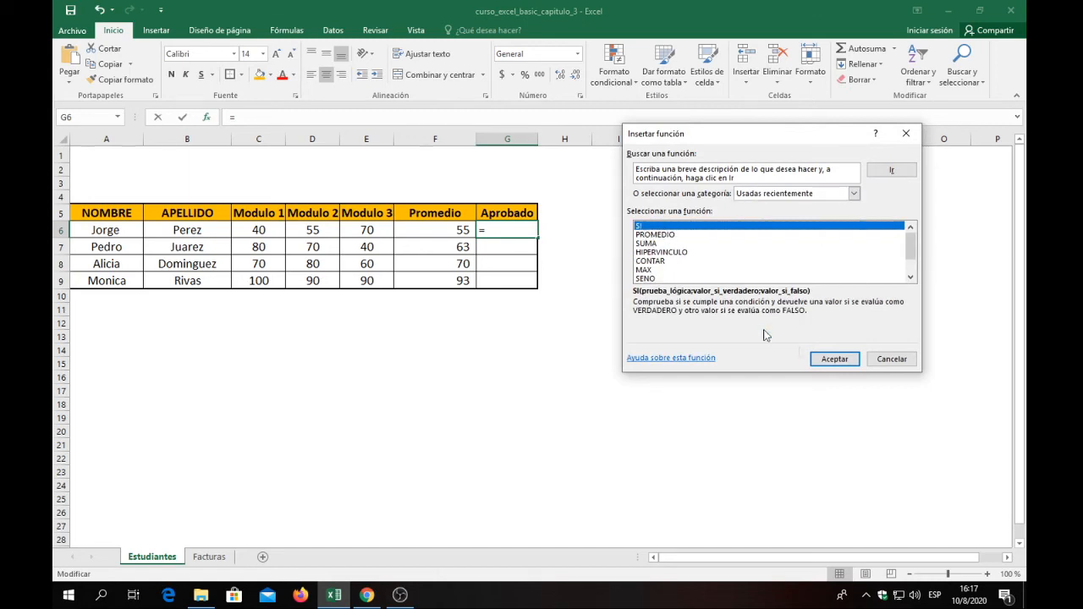
{"action": "left_click", "coordinate": [835, 359]}
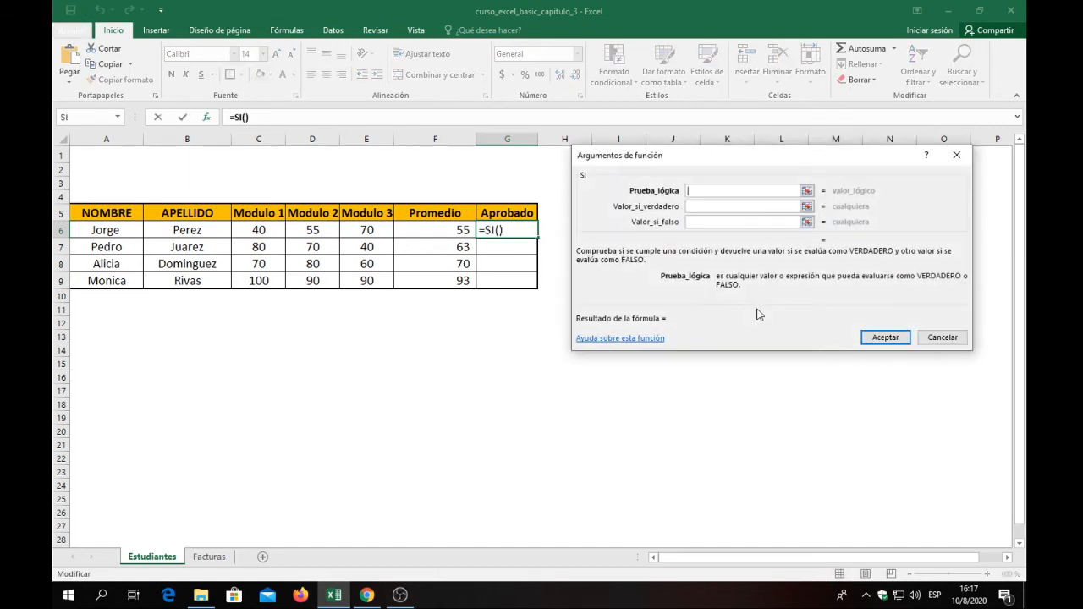
{"action": "left_click", "coordinate": [436, 230]}
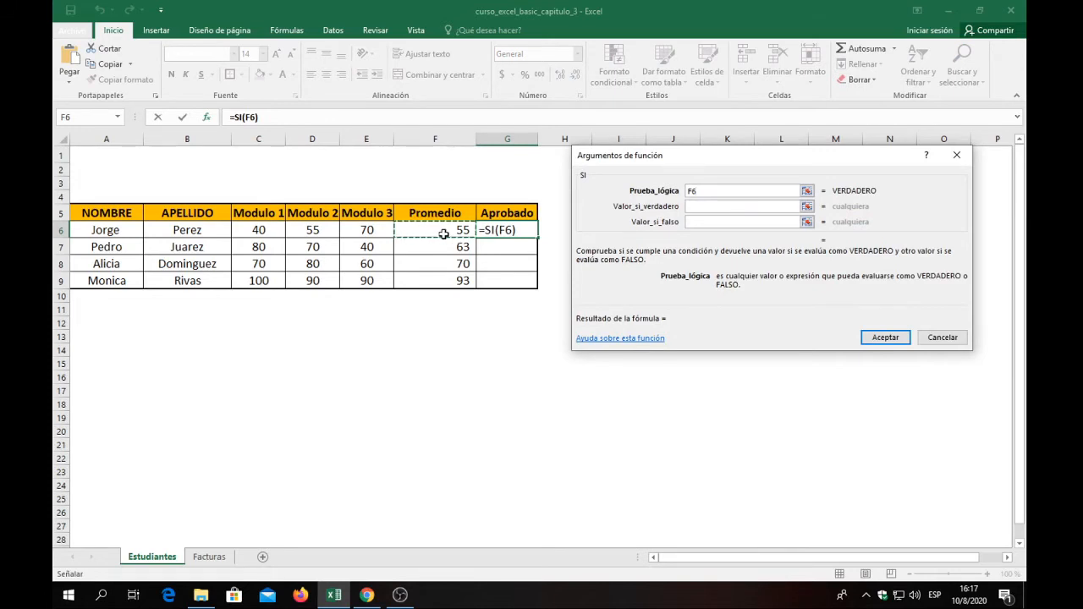
{"action": "type", "text": "<"}
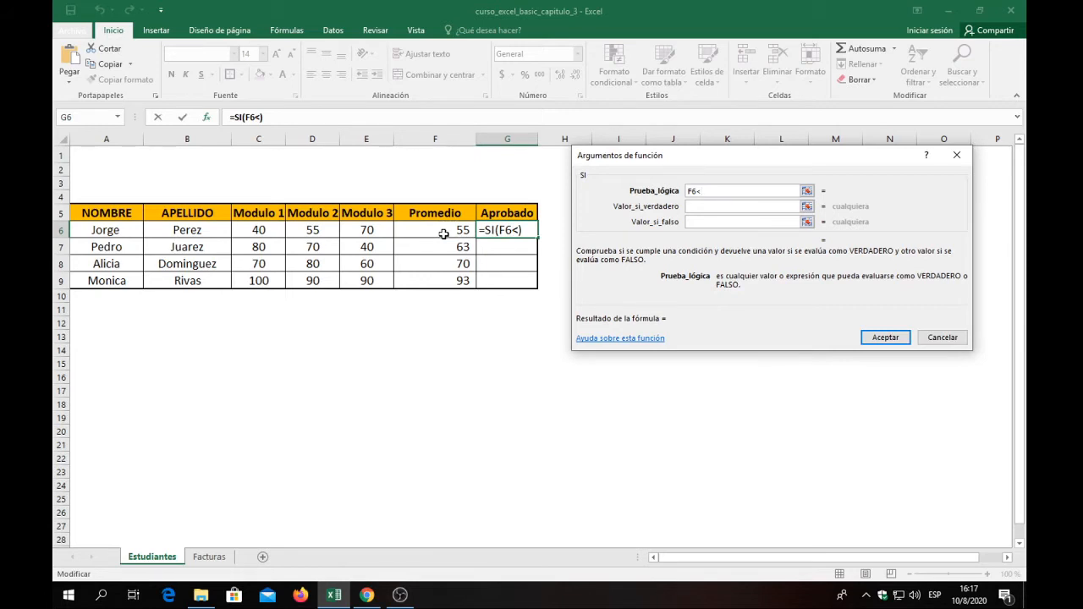
{"action": "type", "text": "70"}
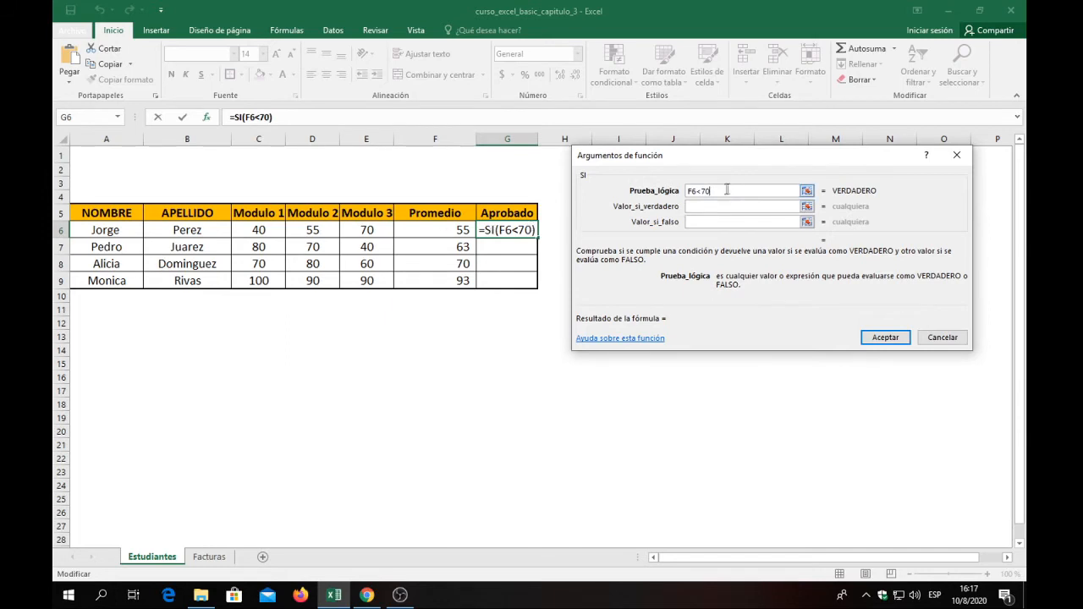
Make the SI function in G6 return "NO" when the test is true and "SI" when it is false, and accept it.
{"action": "left_click", "coordinate": [695, 207]}
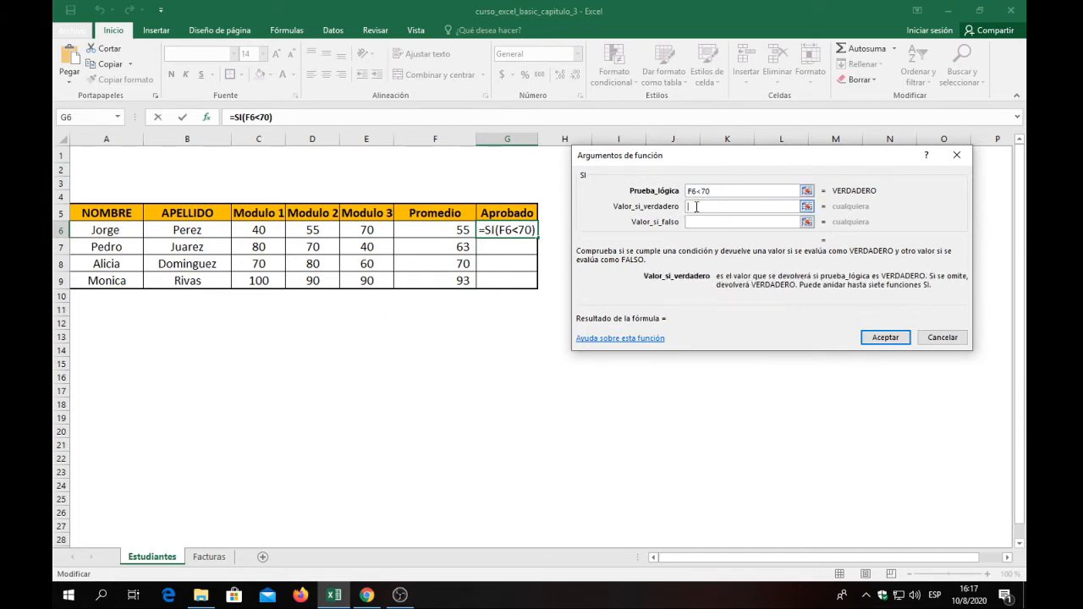
{"action": "type", "text": "NO"}
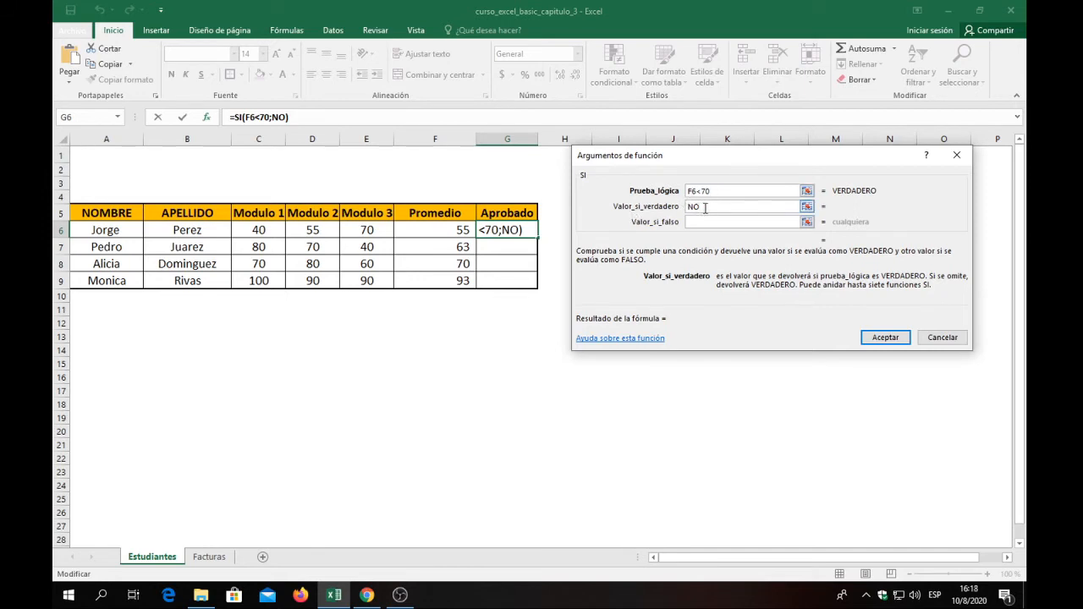
{"action": "key", "text": "Tab"}
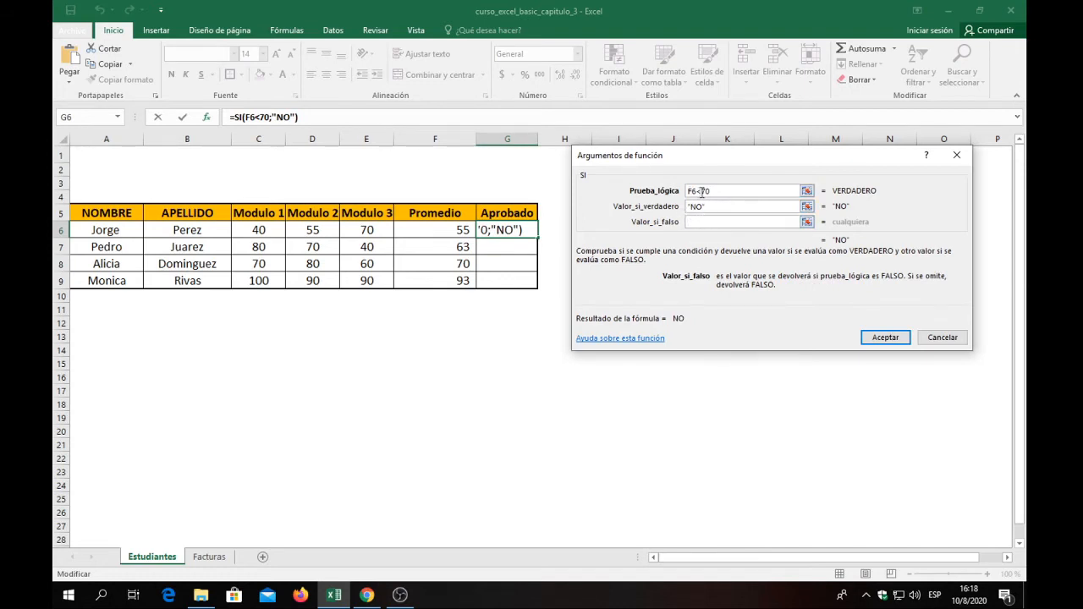
{"action": "left_click", "coordinate": [704, 221]}
{"action": "type", "text": "SI"}
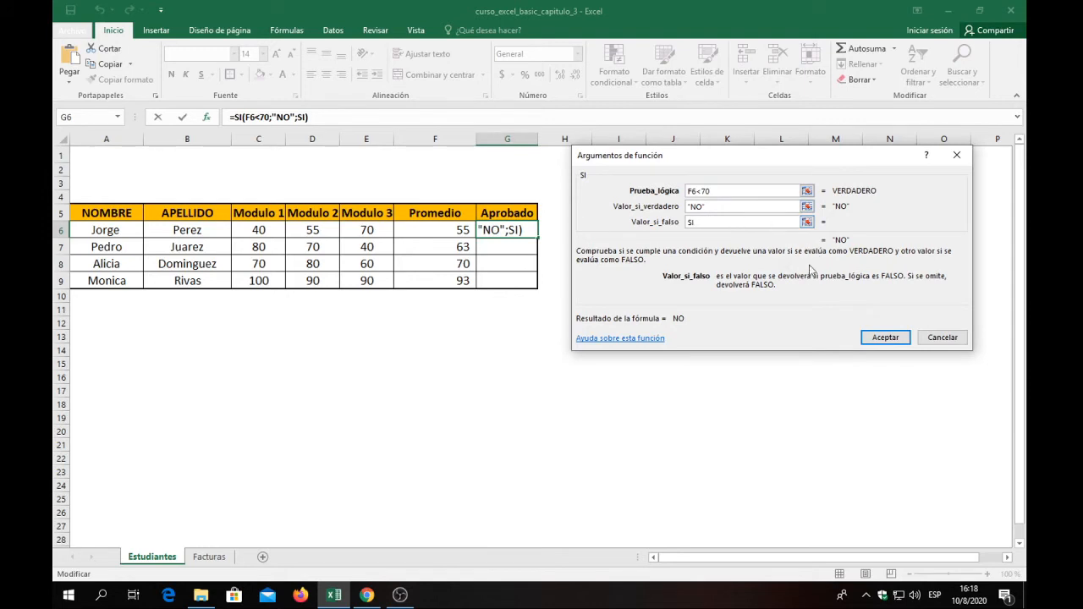
{"action": "left_click", "coordinate": [883, 338]}
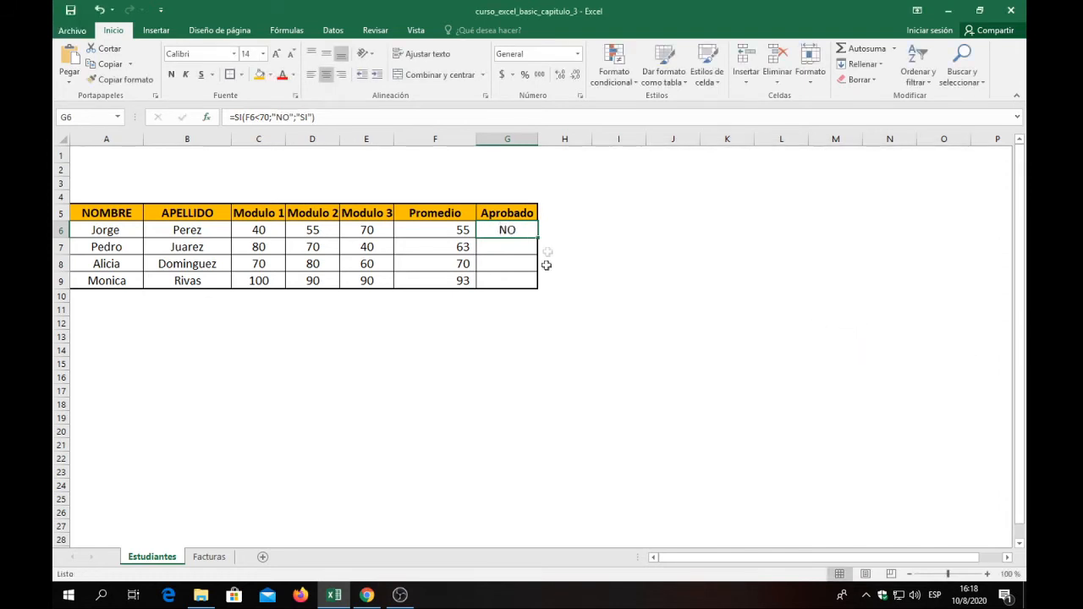
Format the averages in F6:F9 as red bold text.
{"action": "left_click_drag", "start_coordinate": [454, 235], "coordinate": [457, 278]}
{"action": "left_click", "coordinate": [282, 74]}
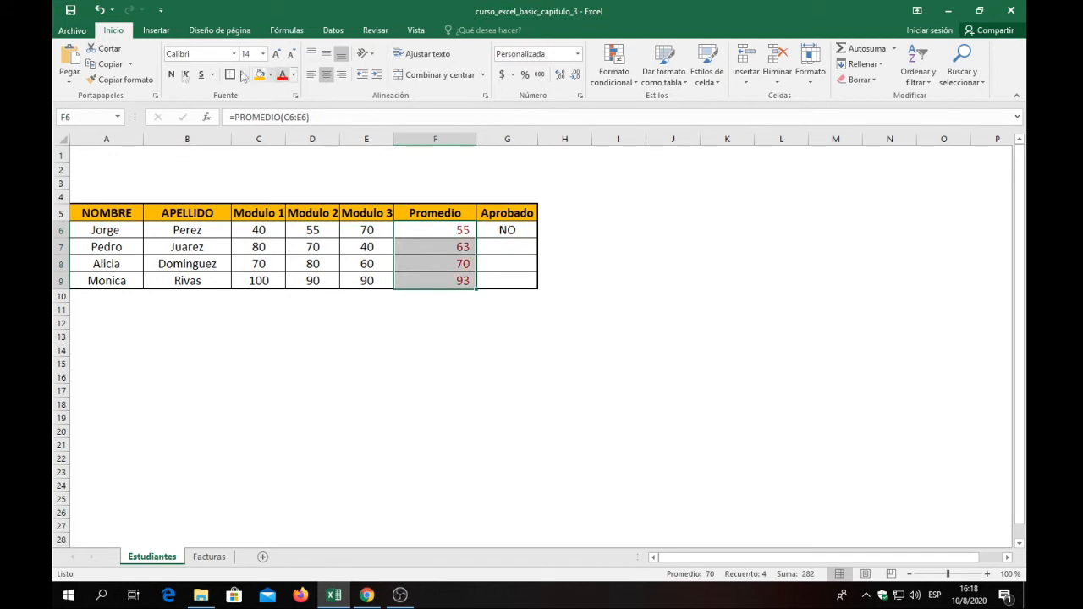
{"action": "left_click", "coordinate": [171, 74]}
{"action": "left_click", "coordinate": [428, 230]}
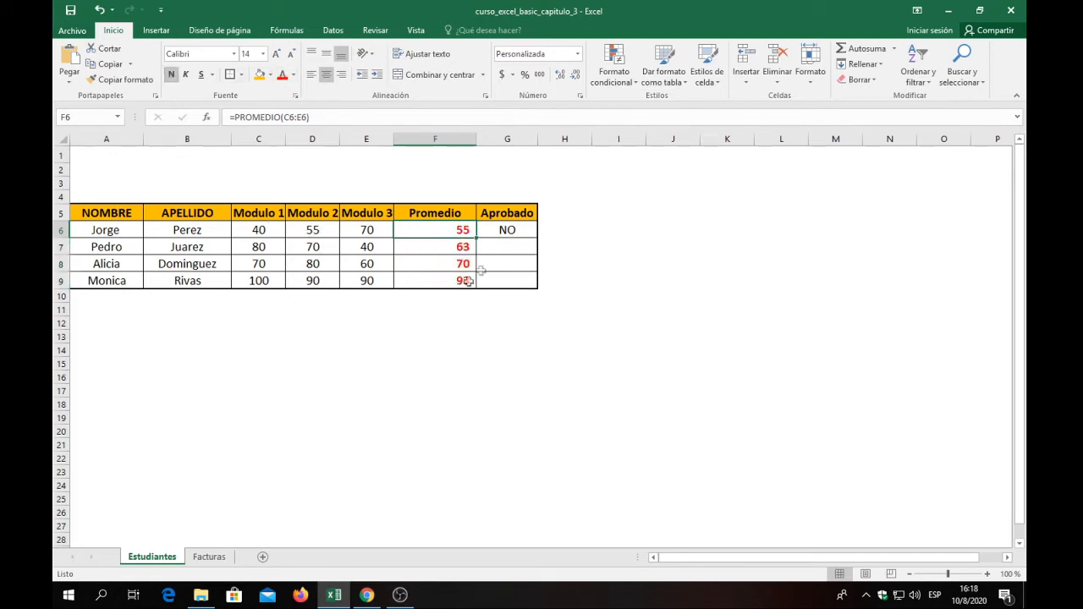
Autofill the SI formula from G6 down to G7 in the Aprobado column.
{"action": "left_click", "coordinate": [518, 229]}
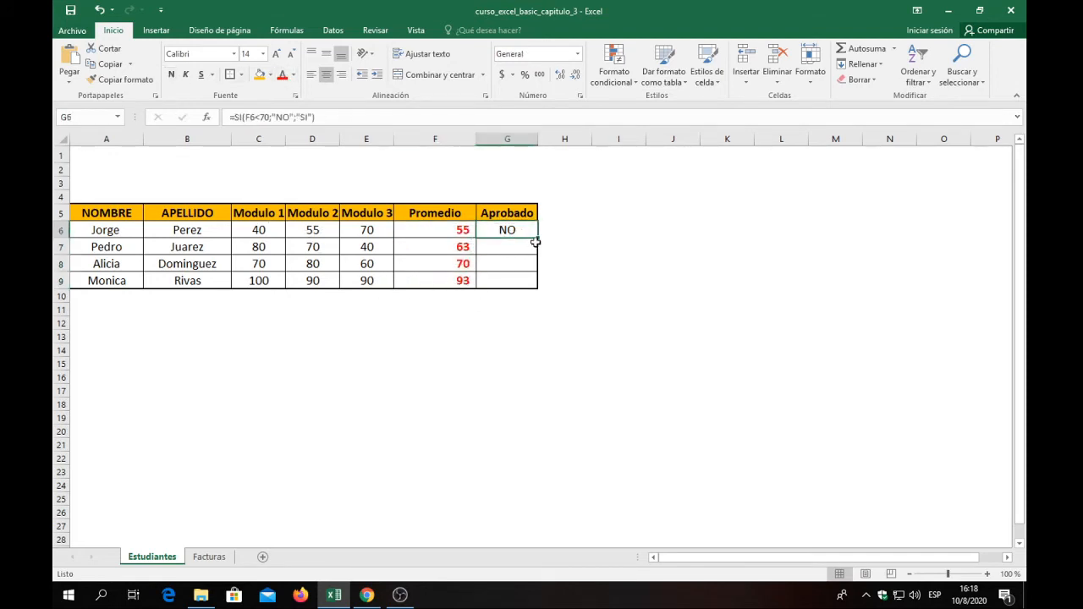
{"action": "left_click", "coordinate": [513, 266]}
{"action": "left_click", "coordinate": [514, 231]}
{"action": "left_click_drag", "start_coordinate": [537, 240], "coordinate": [539, 254]}
{"action": "left_click", "coordinate": [518, 267]}
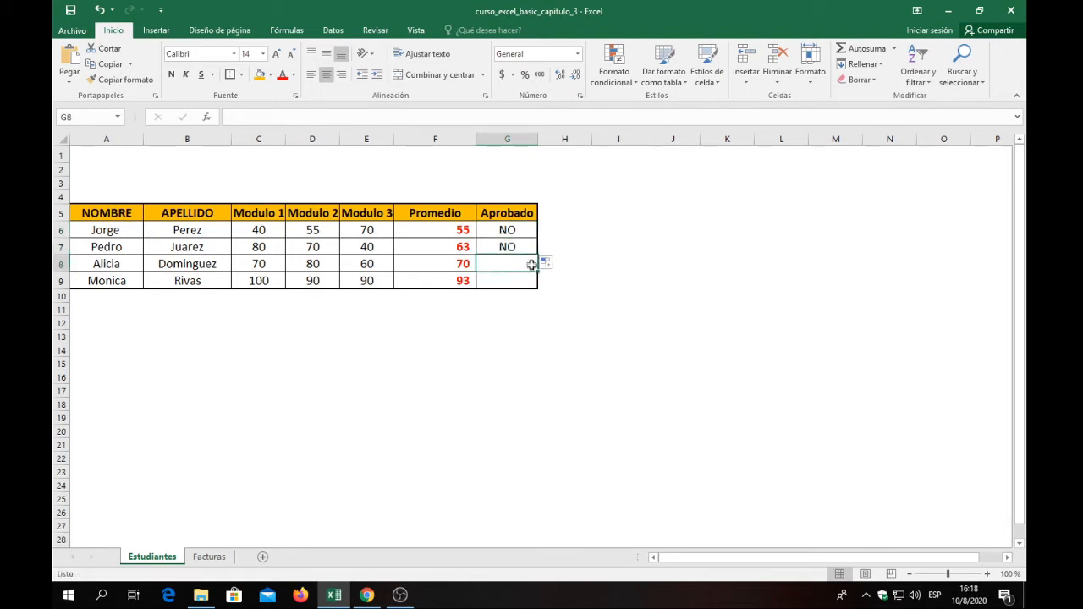
Autofill the SI formula from G7 down through G8 and G9, and check the Aprobado results.
{"action": "left_click", "coordinate": [526, 249]}
{"action": "left_click_drag", "start_coordinate": [538, 255], "coordinate": [537, 269]}
{"action": "left_click", "coordinate": [511, 280]}
{"action": "left_click", "coordinate": [508, 265]}
{"action": "left_click_drag", "start_coordinate": [536, 269], "coordinate": [542, 287]}
{"action": "left_click", "coordinate": [512, 280]}
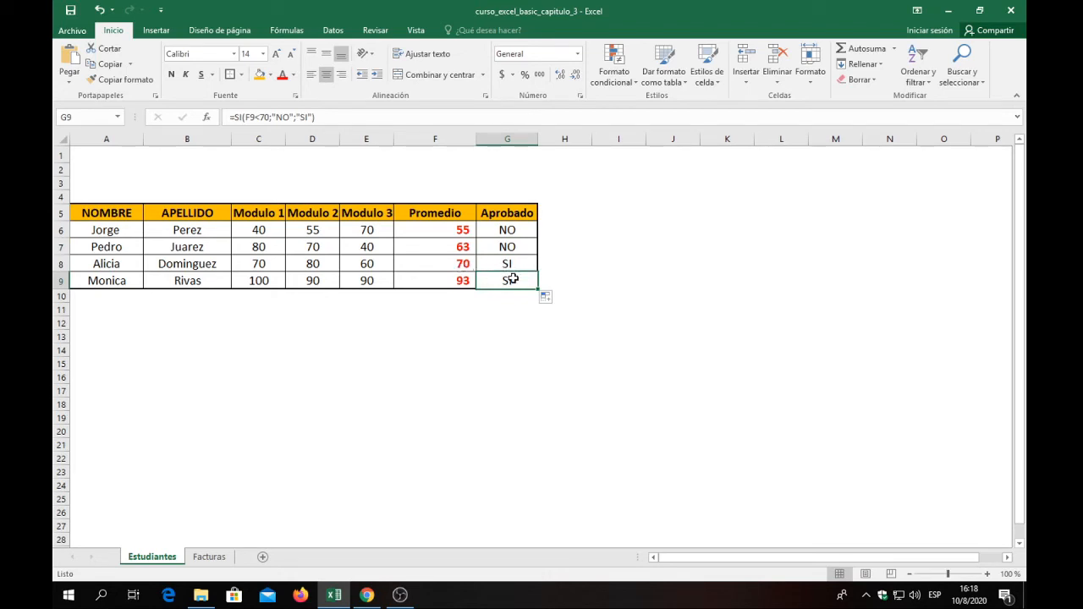
{"action": "left_click_drag", "start_coordinate": [512, 280], "coordinate": [511, 248]}
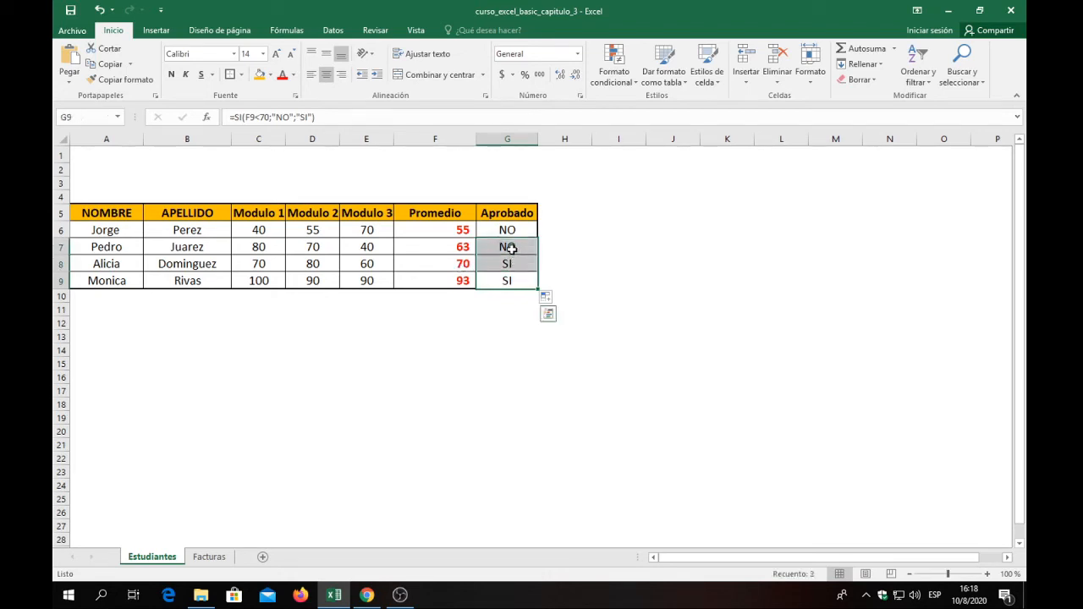
Clear the Aprobado results in G7:G9.
{"action": "key", "text": "Delete"}
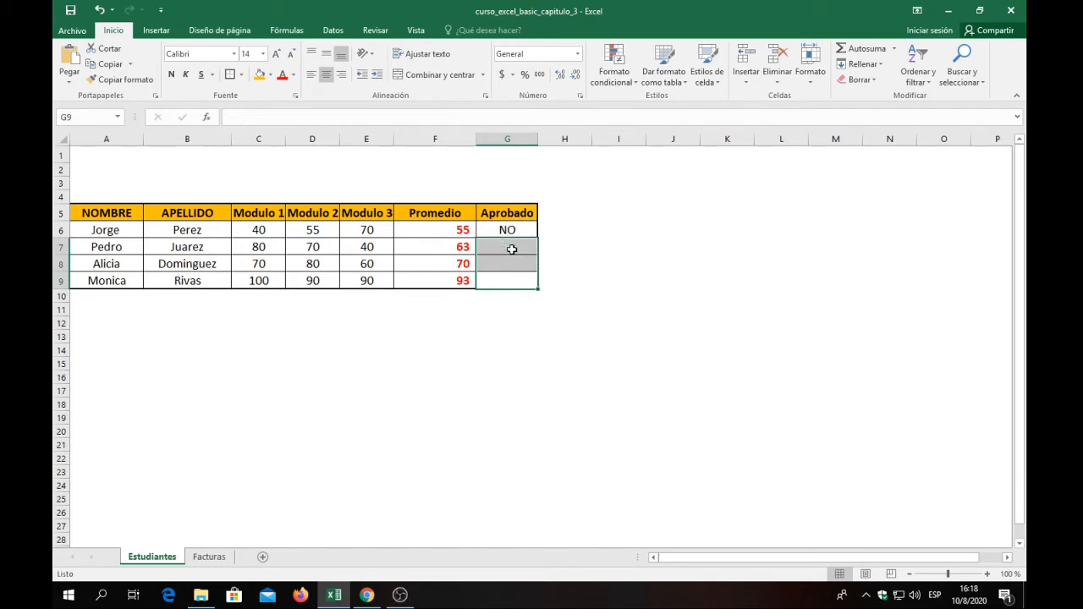
{"action": "left_click", "coordinate": [511, 248]}
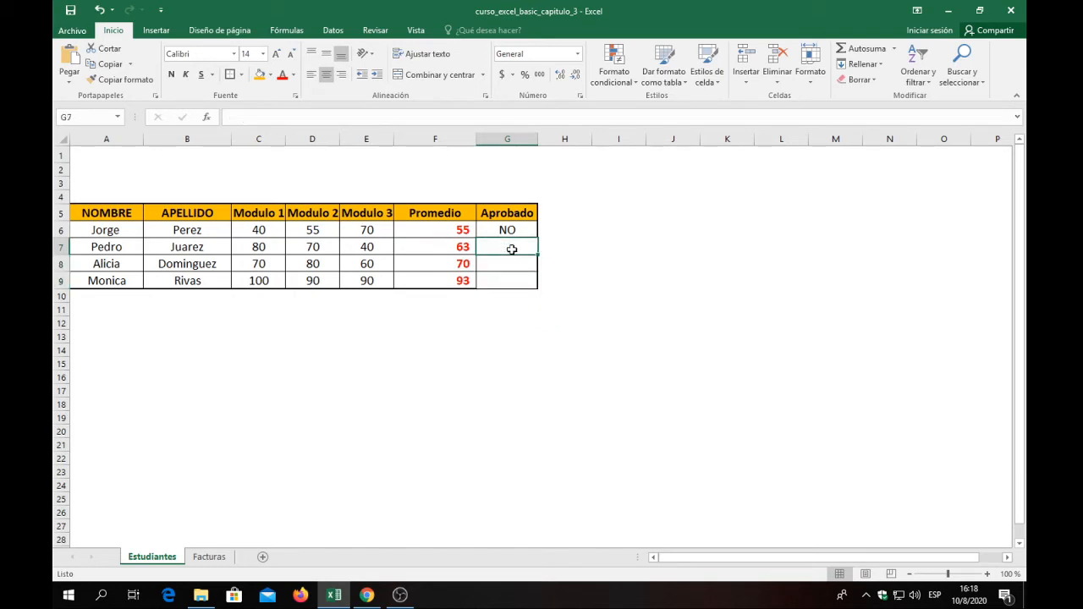
{"action": "left_click", "coordinate": [444, 246]}
Insert the SI function in G7 with the logical test F7<70.
{"action": "left_click", "coordinate": [493, 247]}
{"action": "left_click", "coordinate": [207, 121]}
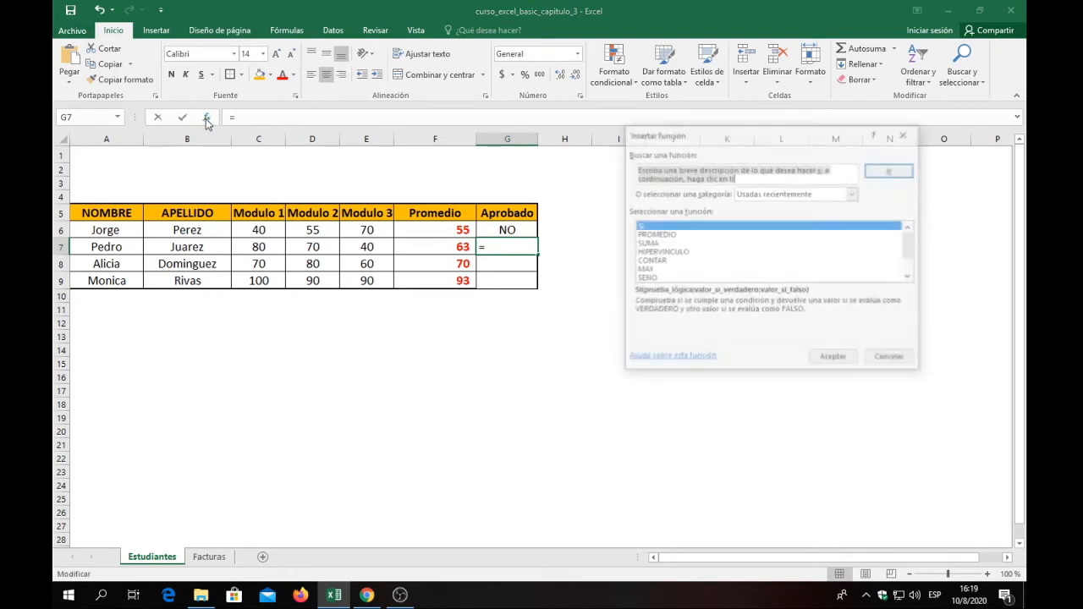
{"action": "left_click", "coordinate": [645, 230]}
{"action": "left_click", "coordinate": [842, 362]}
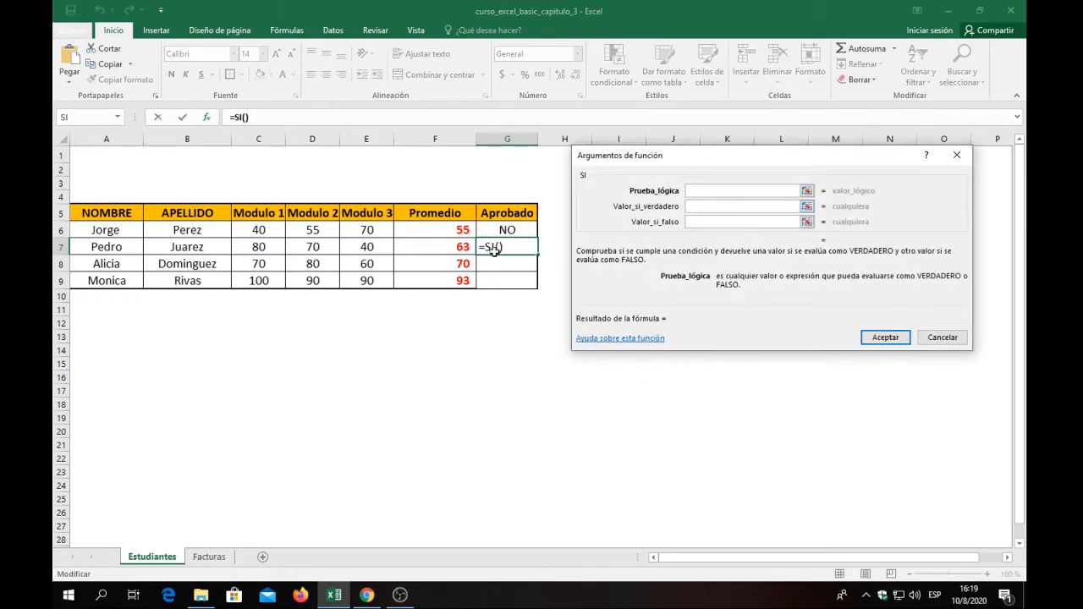
{"action": "left_click", "coordinate": [437, 247]}
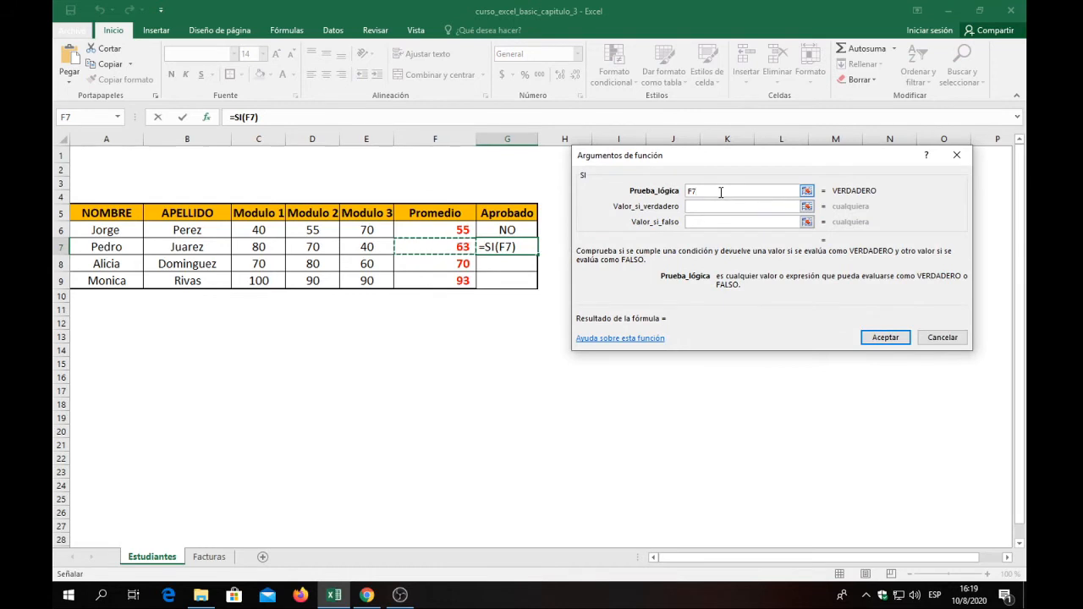
{"action": "type", "text": "<"}
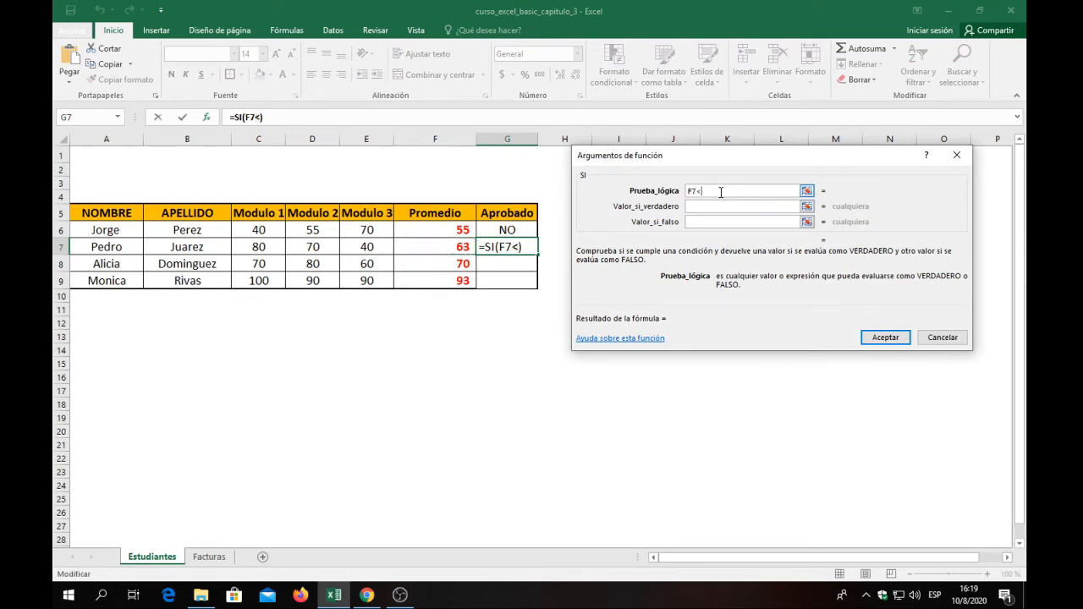
{"action": "type", "text": "70"}
Make the SI function in G7 return "NO" when the test is true and "SI" when it is false, and accept it.
{"action": "left_click", "coordinate": [694, 207]}
{"action": "type", "text": "NO"}
{"action": "left_click", "coordinate": [717, 224]}
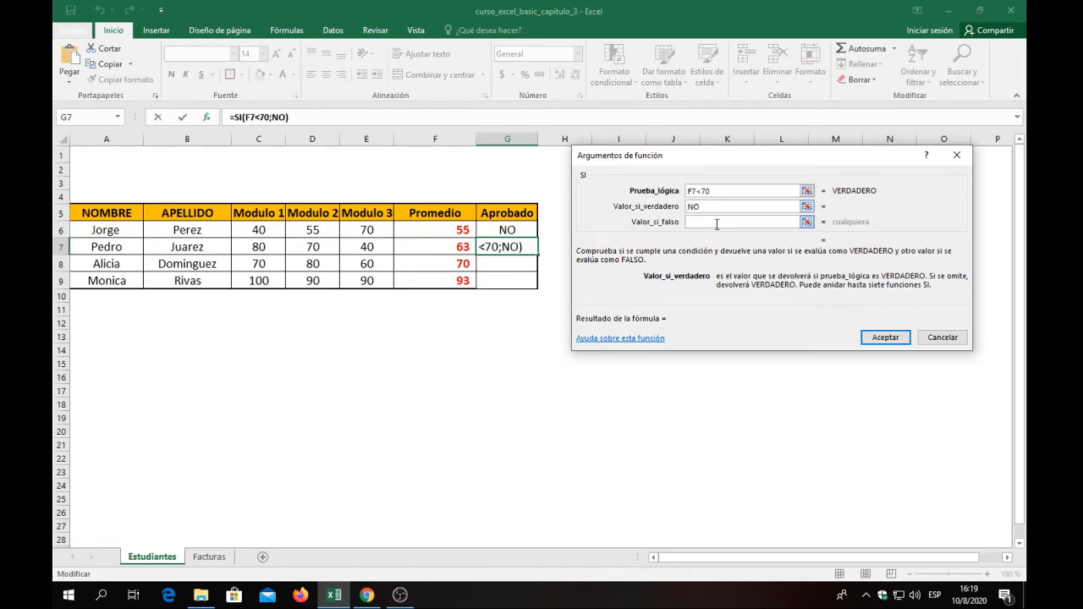
{"action": "left_click", "coordinate": [715, 221]}
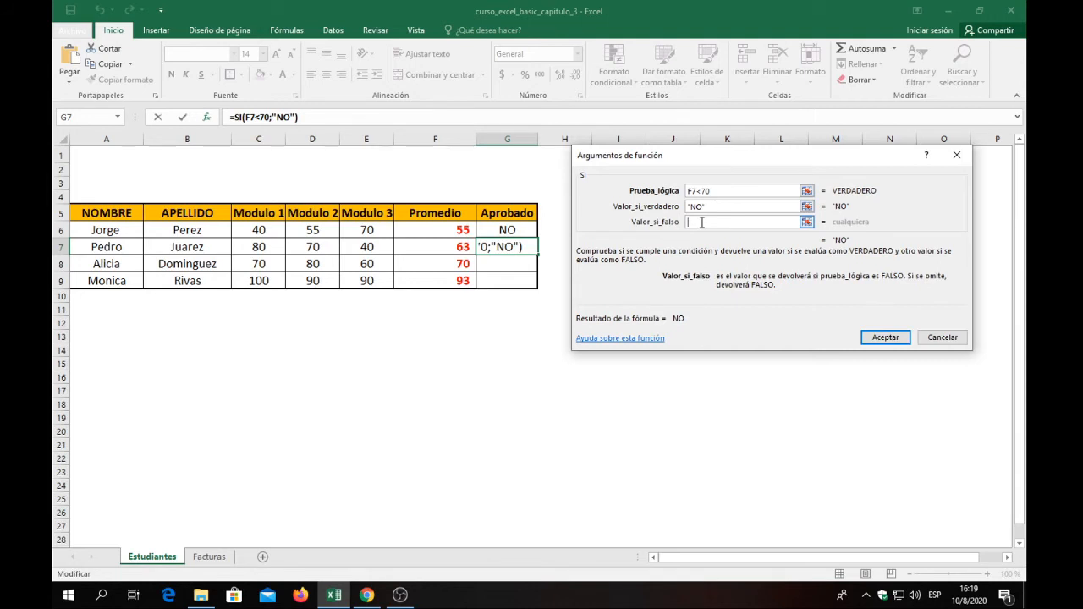
{"action": "type", "text": "SI\""}
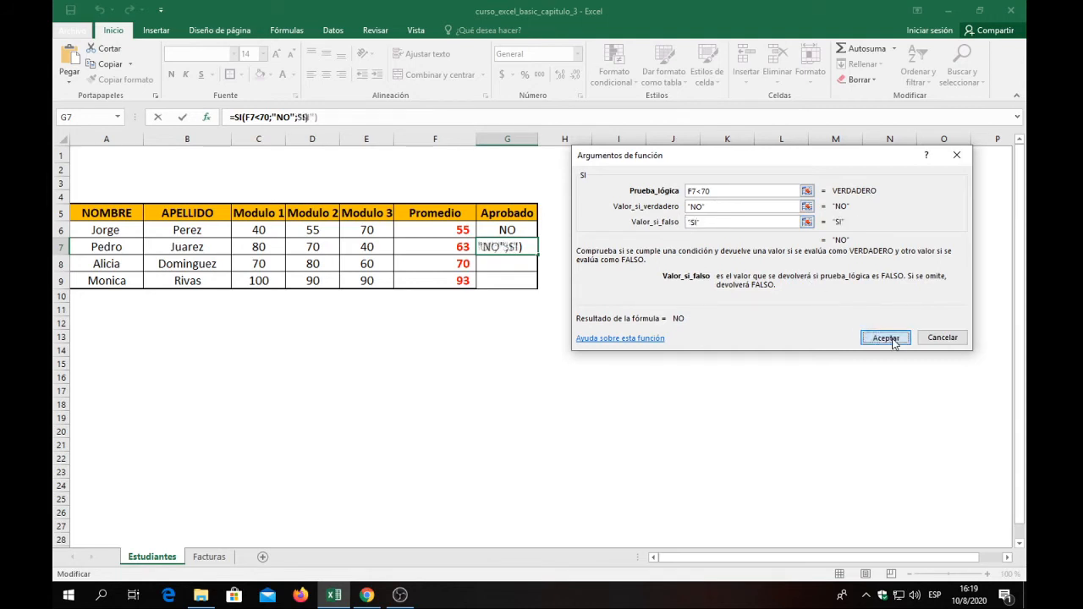
{"action": "left_click", "coordinate": [886, 337]}
{"action": "left_click", "coordinate": [494, 263]}
{"action": "left_click", "coordinate": [503, 244]}
Insert the SI function in G8 with the logical test F8<70.
{"action": "left_click", "coordinate": [515, 266]}
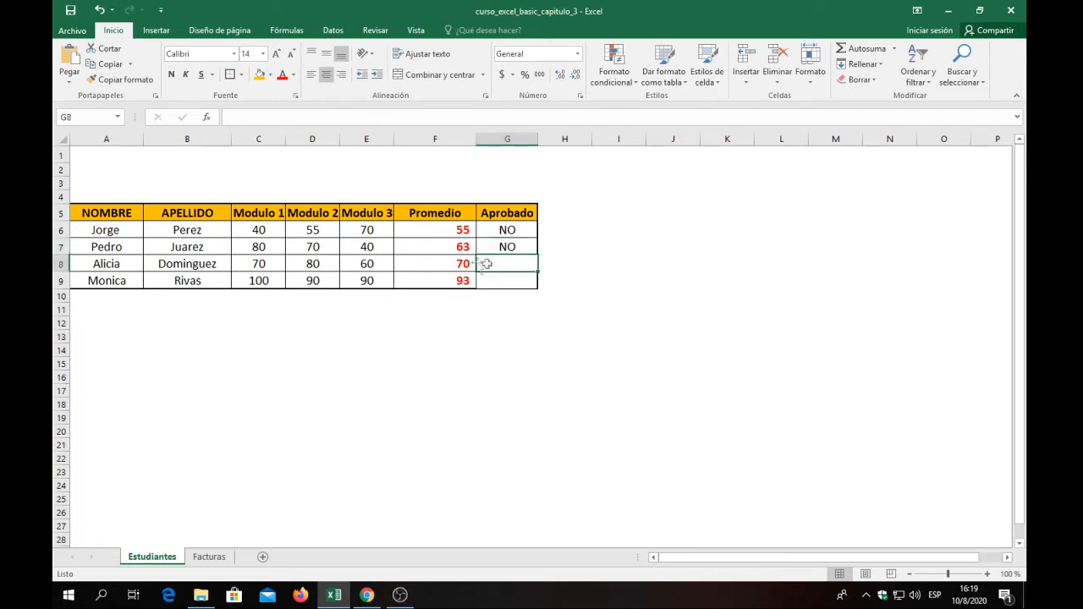
{"action": "left_click", "coordinate": [205, 117]}
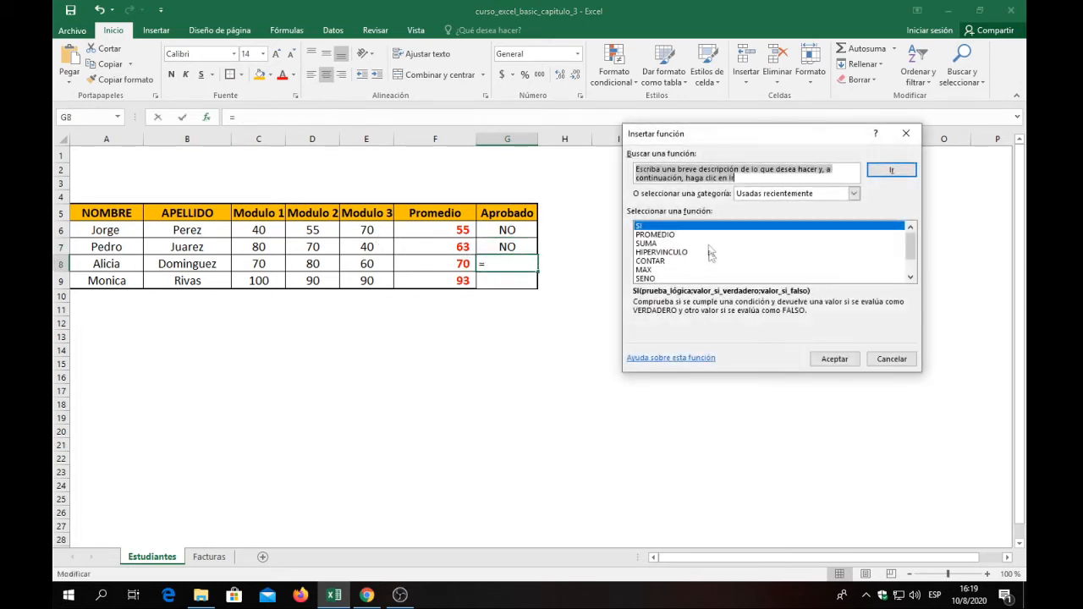
{"action": "left_click", "coordinate": [834, 359]}
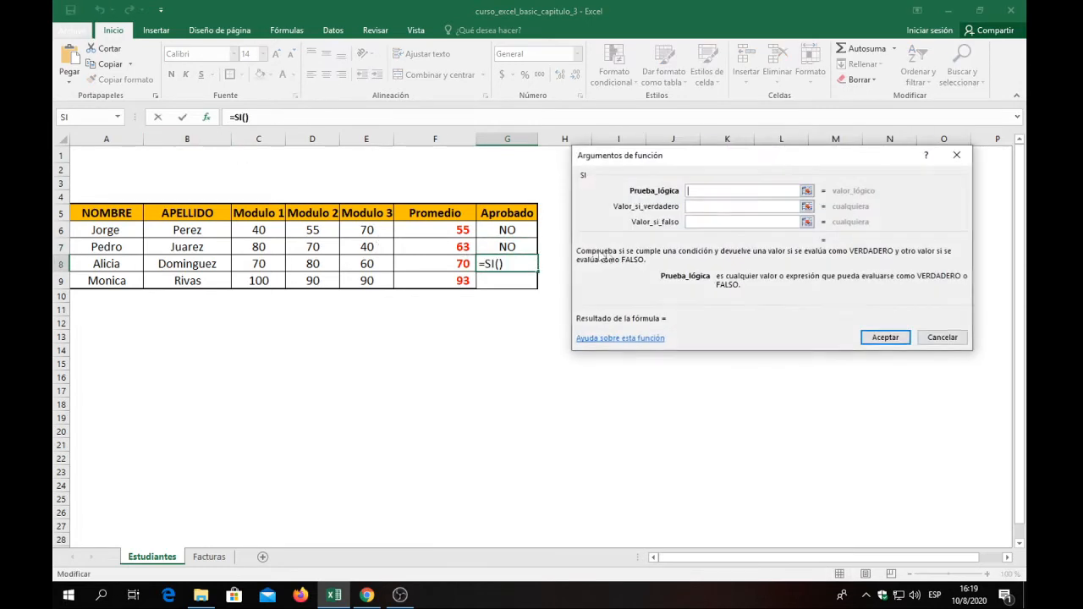
{"action": "left_click", "coordinate": [433, 265]}
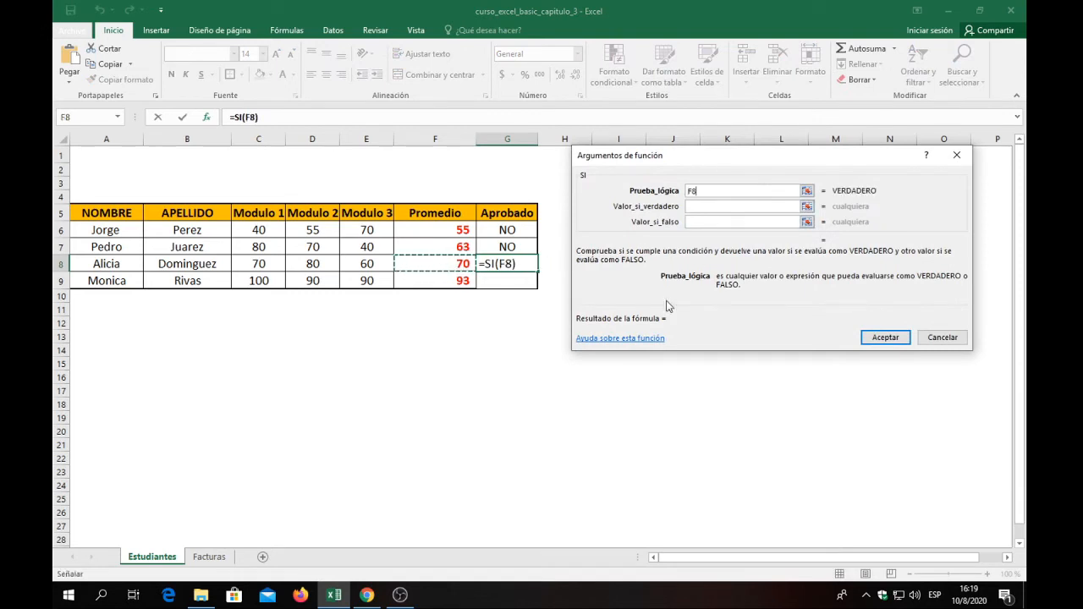
{"action": "type", "text": "<70"}
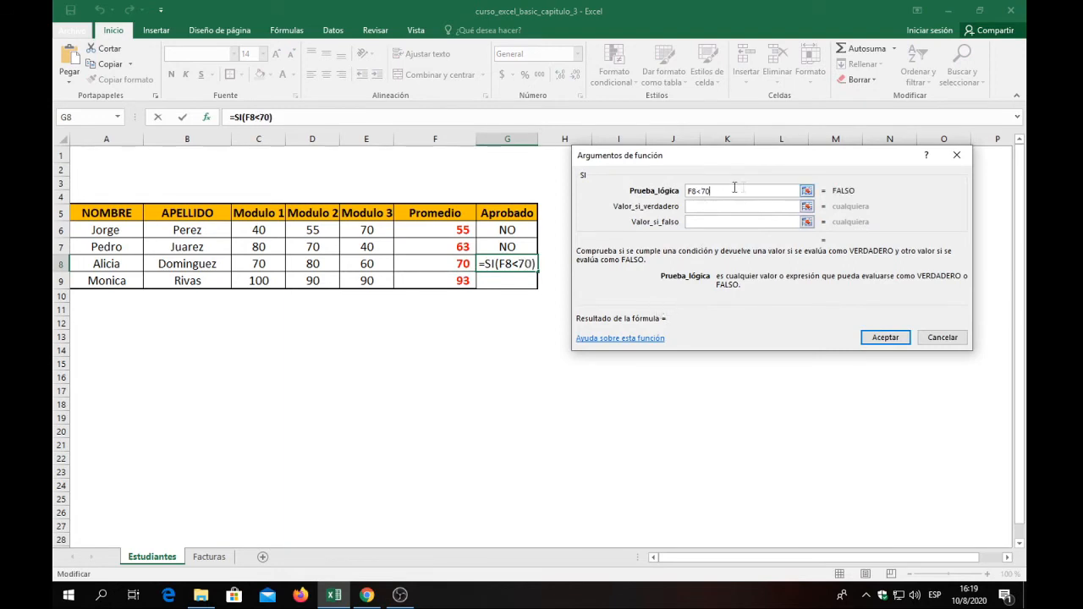
Have the G8 SI function give "NO" for a true test and "SI" for a false one, and accept it.
{"action": "left_click", "coordinate": [709, 211]}
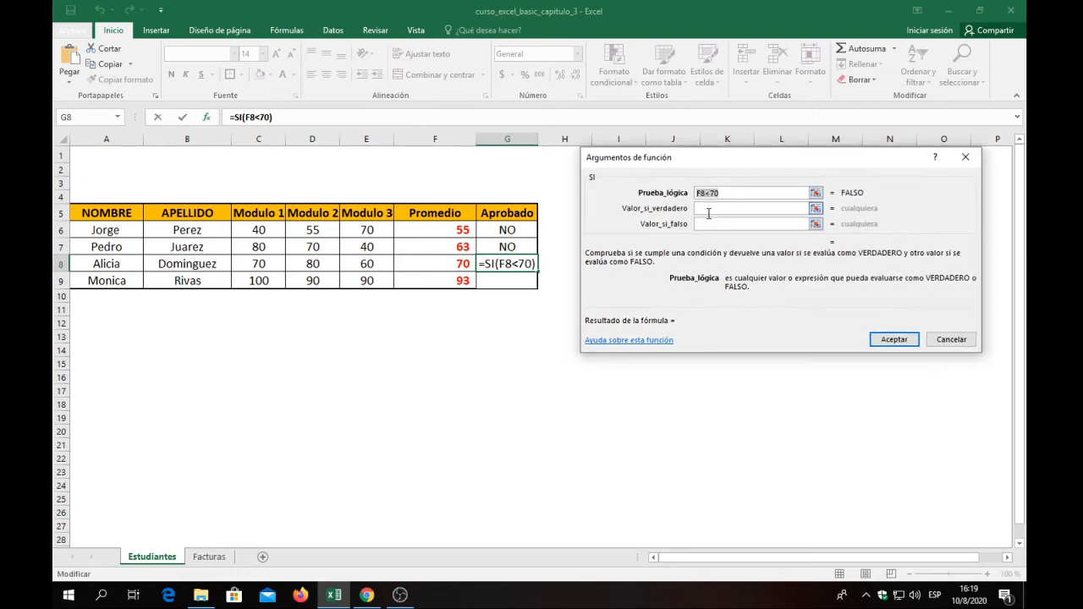
{"action": "type", "text": "NO"}
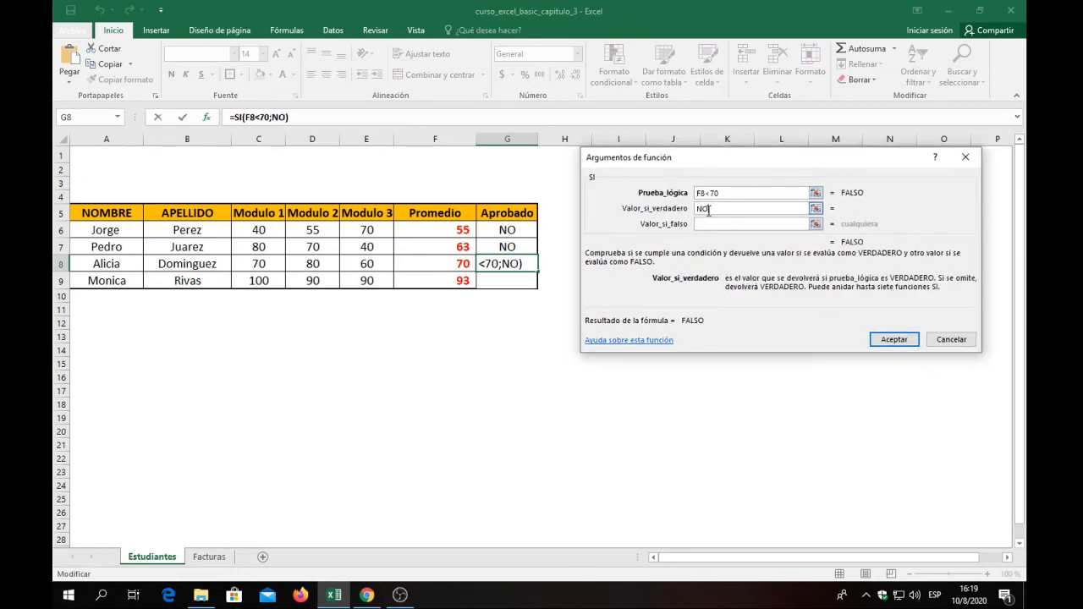
{"action": "left_click", "coordinate": [720, 223]}
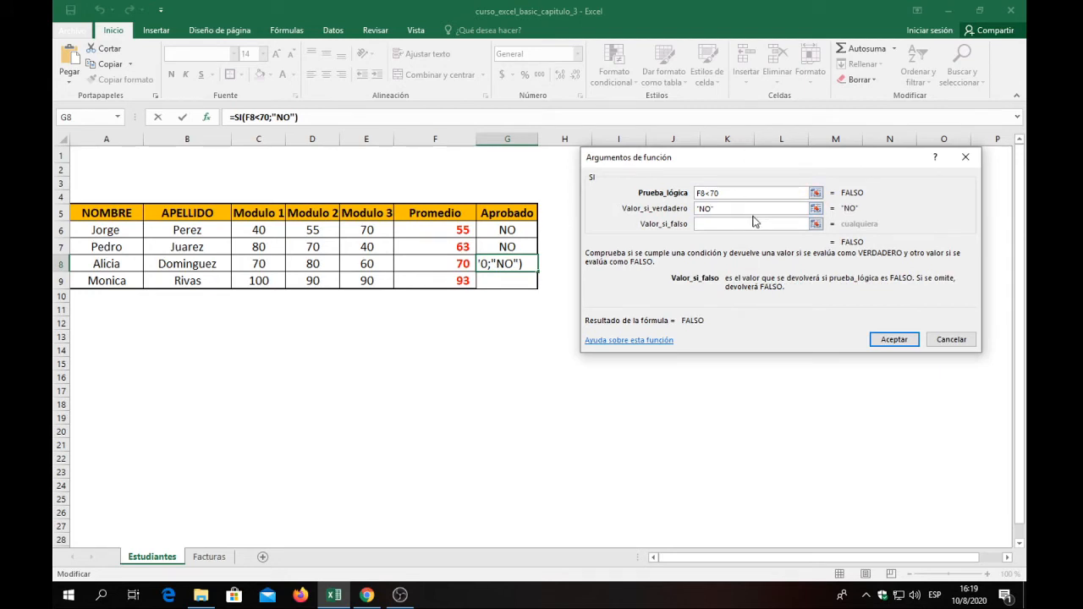
{"action": "type", "text": "SI"}
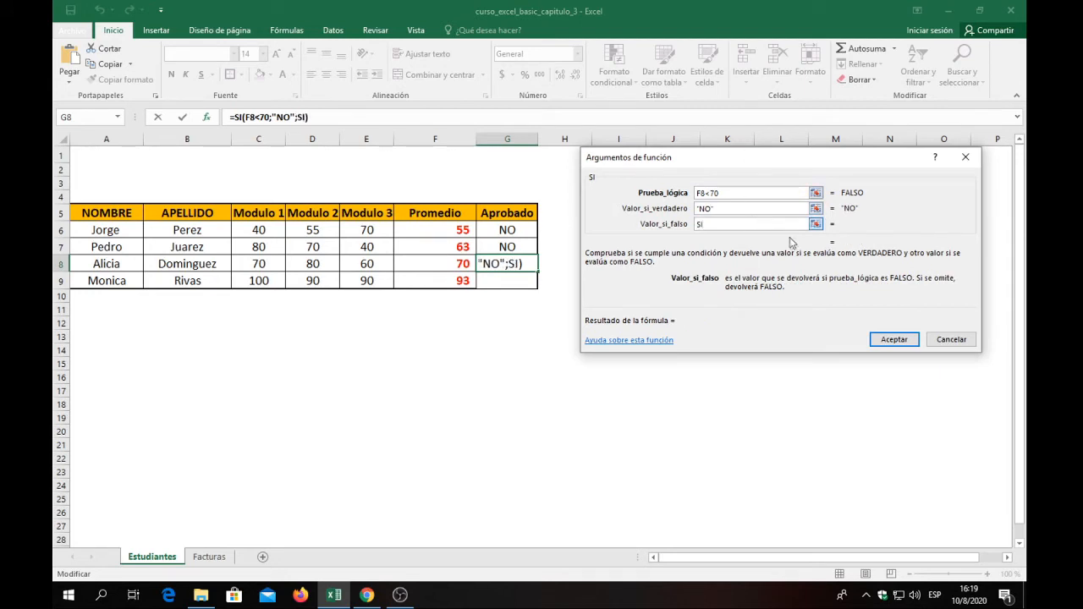
{"action": "left_click", "coordinate": [889, 337]}
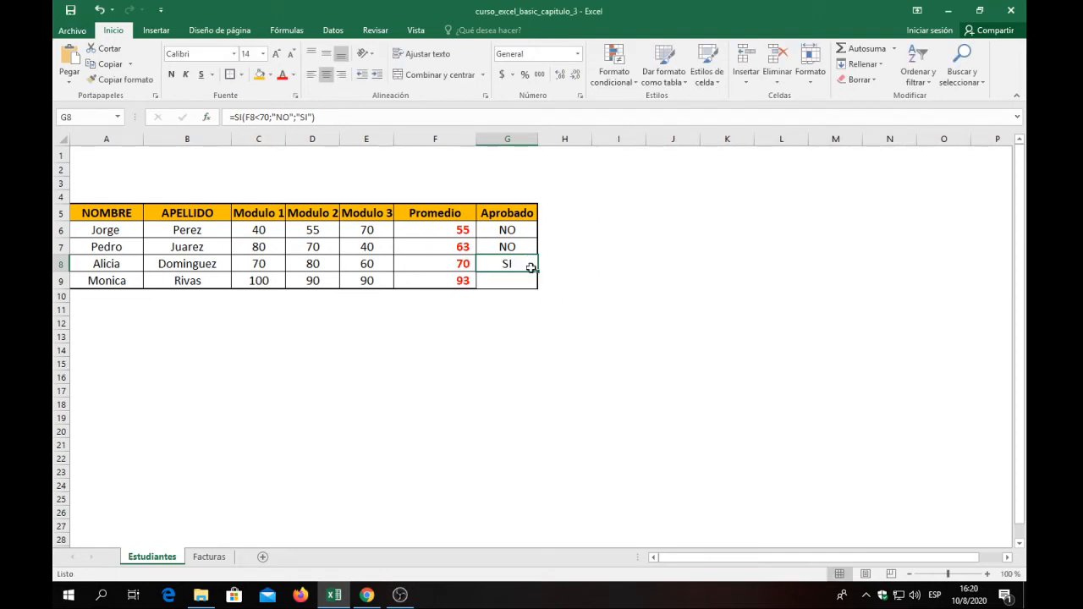
Autofill the SI formula from G8 down to G9.
{"action": "left_click_drag", "start_coordinate": [538, 272], "coordinate": [537, 287]}
{"action": "left_click", "coordinate": [506, 310]}
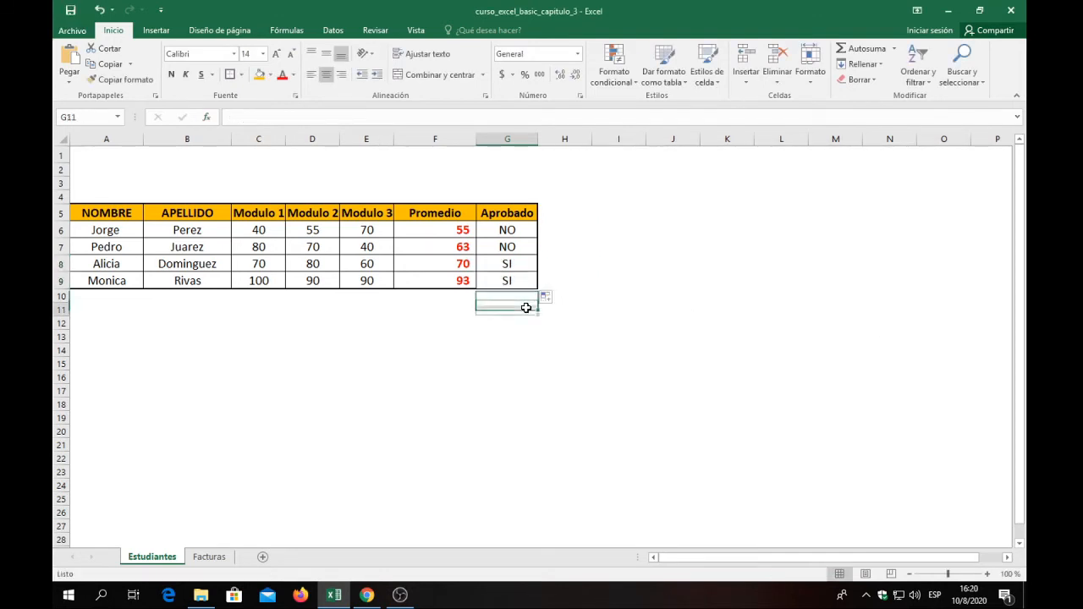
Compare the Promedio averages with the Aprobado results, especially in rows 8 and 9.
{"action": "left_click", "coordinate": [513, 232]}
{"action": "left_click", "coordinate": [510, 282]}
{"action": "left_click", "coordinate": [464, 264]}
{"action": "left_click", "coordinate": [457, 277]}
{"action": "left_click", "coordinate": [455, 264]}
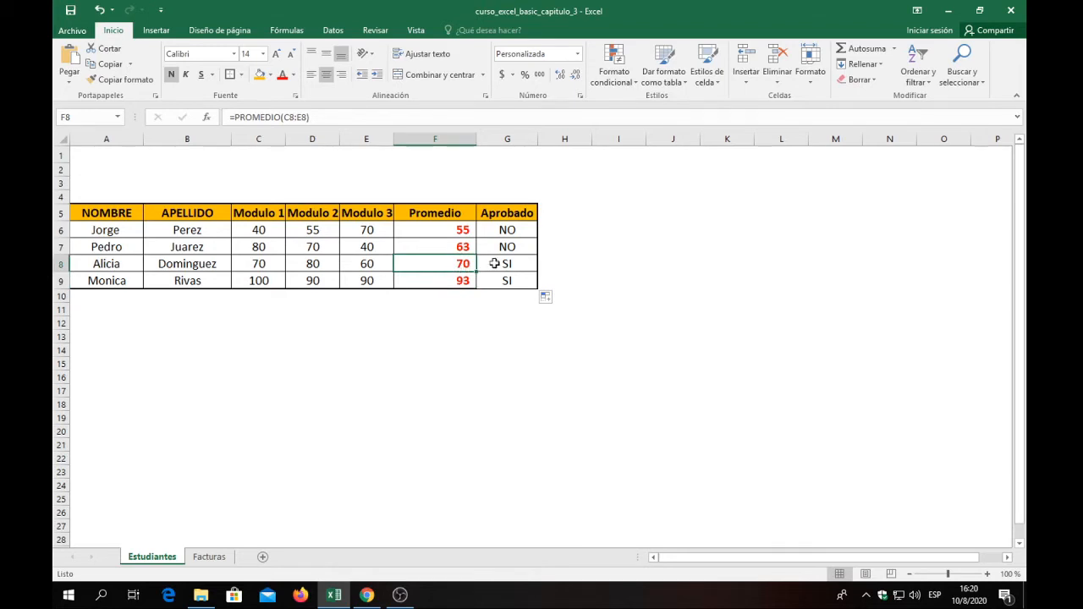
{"action": "left_click", "coordinate": [496, 264]}
{"action": "left_click", "coordinate": [474, 265]}
{"action": "left_click", "coordinate": [496, 285]}
{"action": "left_click", "coordinate": [478, 279]}
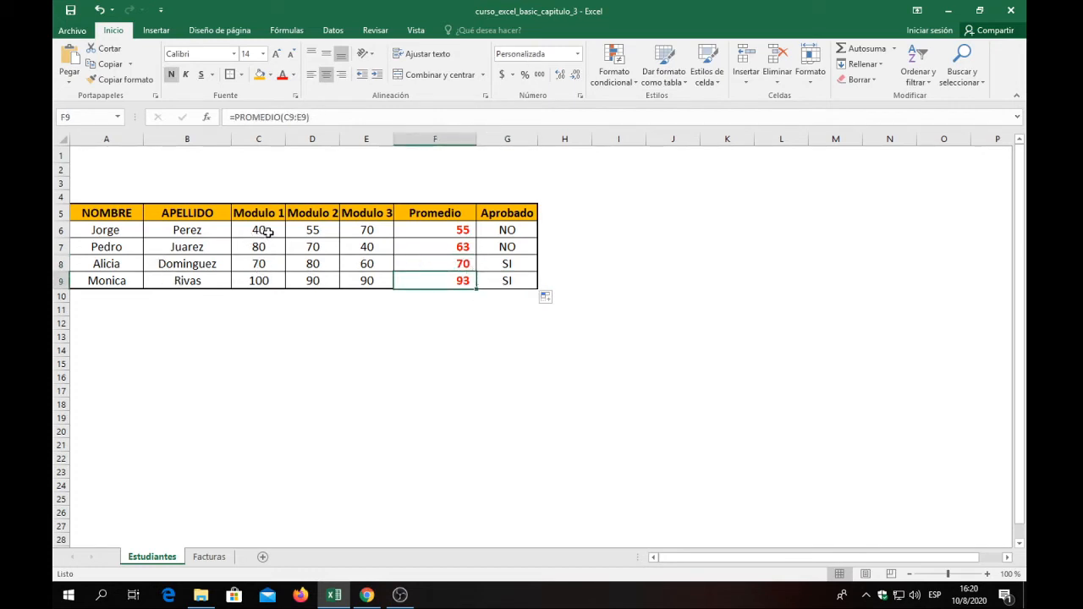
Change the Modulo 2 grade in D7 to 90 and check the Aprobado result in G7.
{"action": "left_click", "coordinate": [267, 233]}
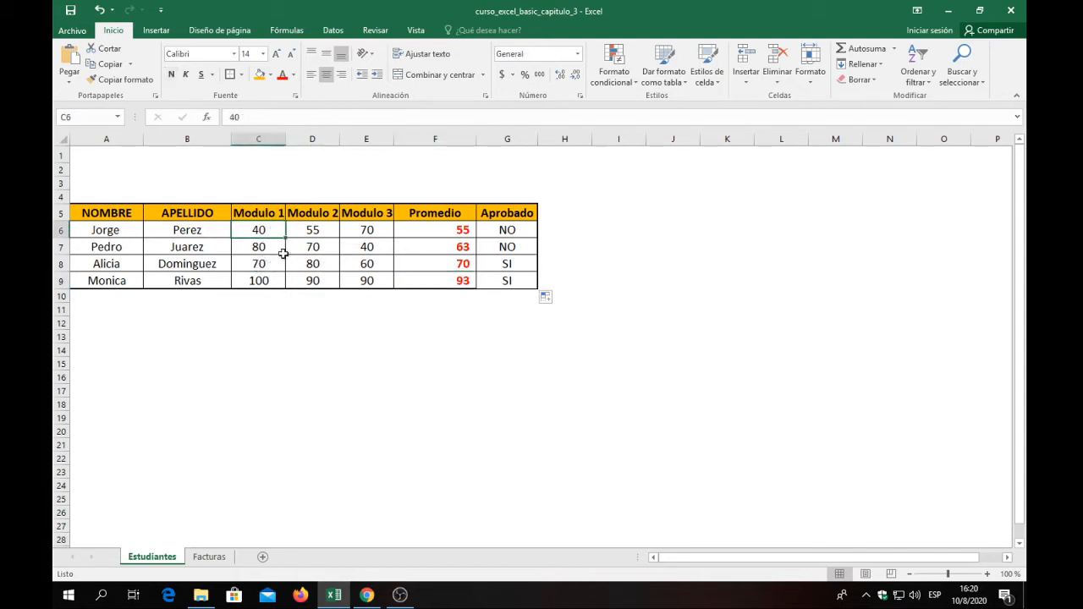
{"action": "left_click", "coordinate": [268, 246]}
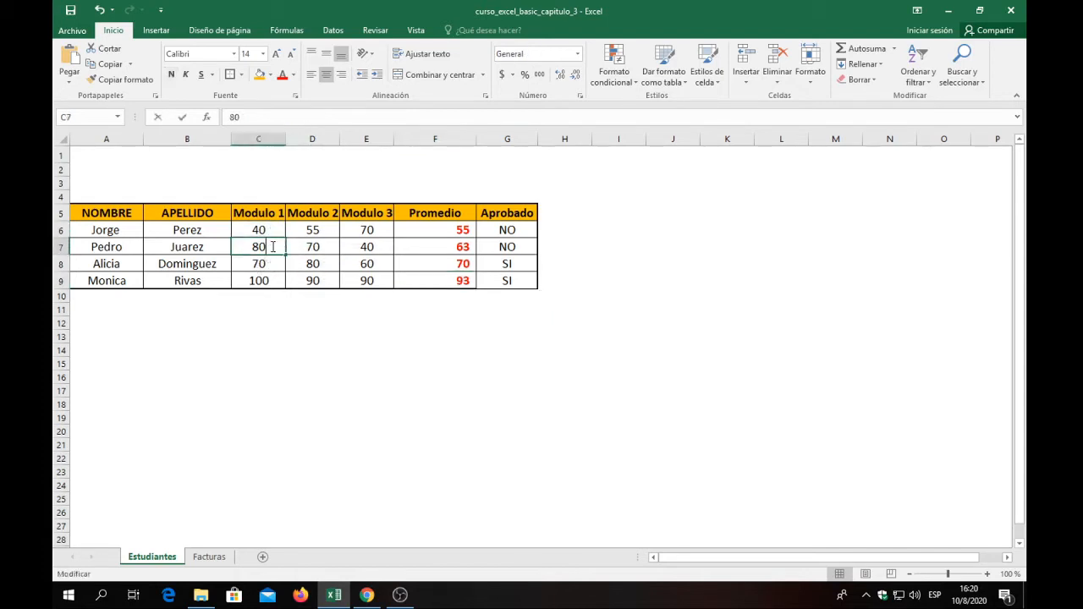
{"action": "left_click", "coordinate": [328, 248]}
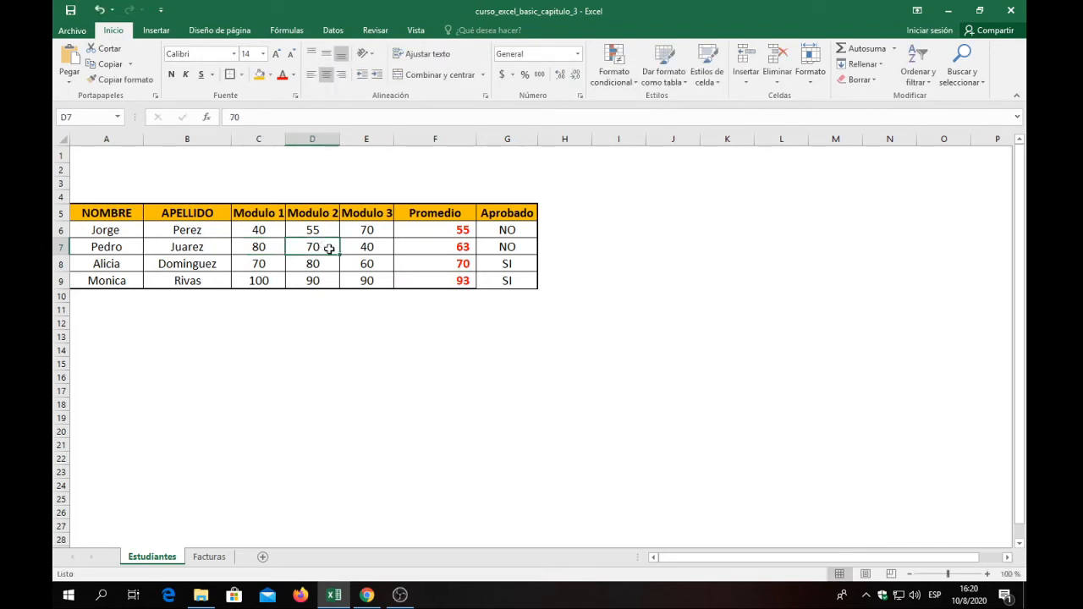
{"action": "type", "text": "90"}
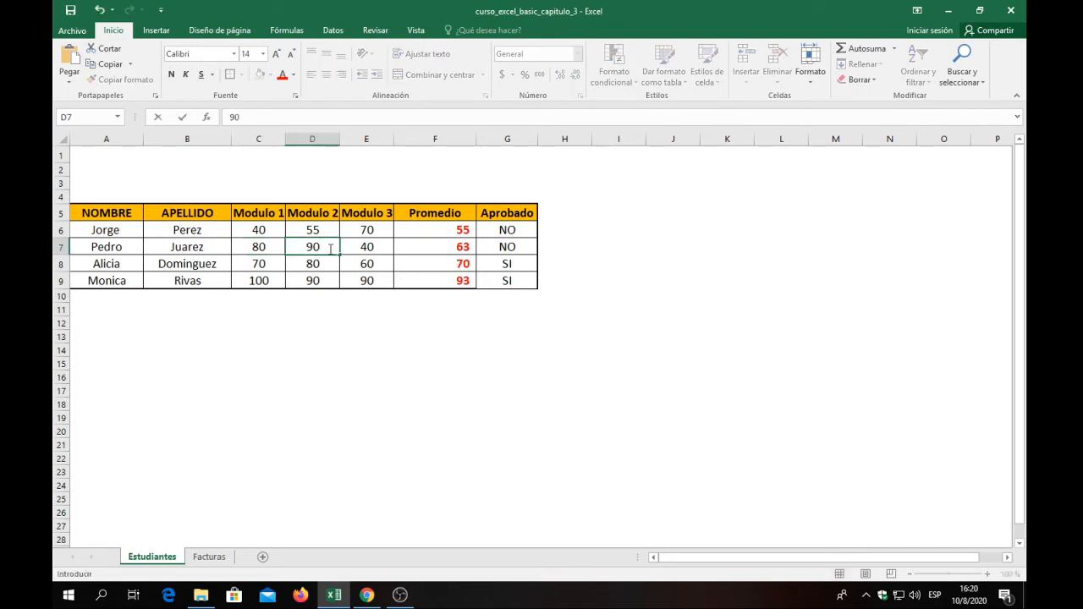
{"action": "key", "text": "Return"}
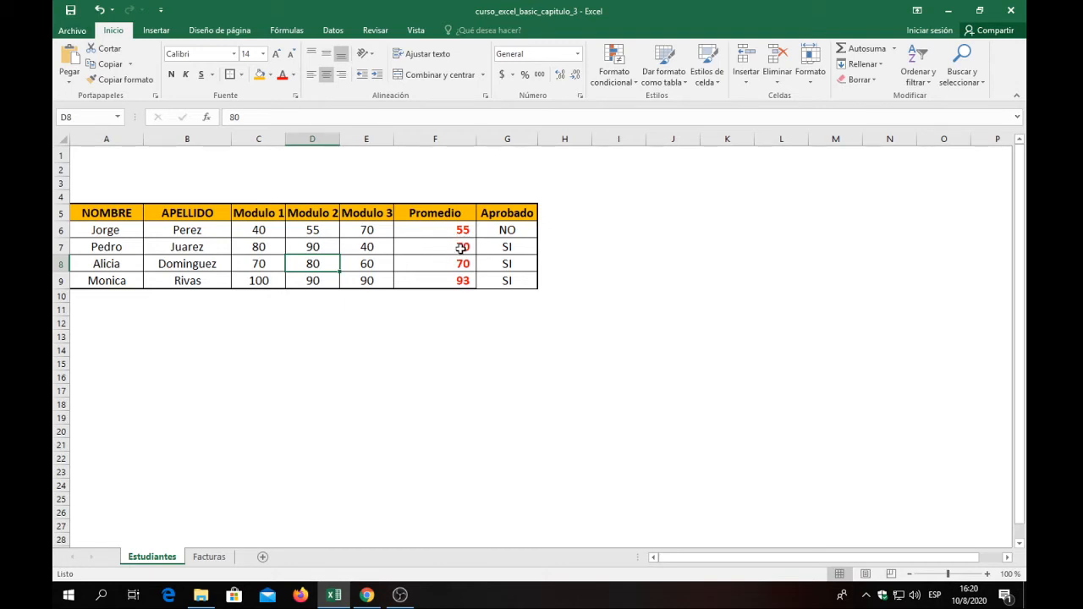
{"action": "left_click", "coordinate": [504, 248]}
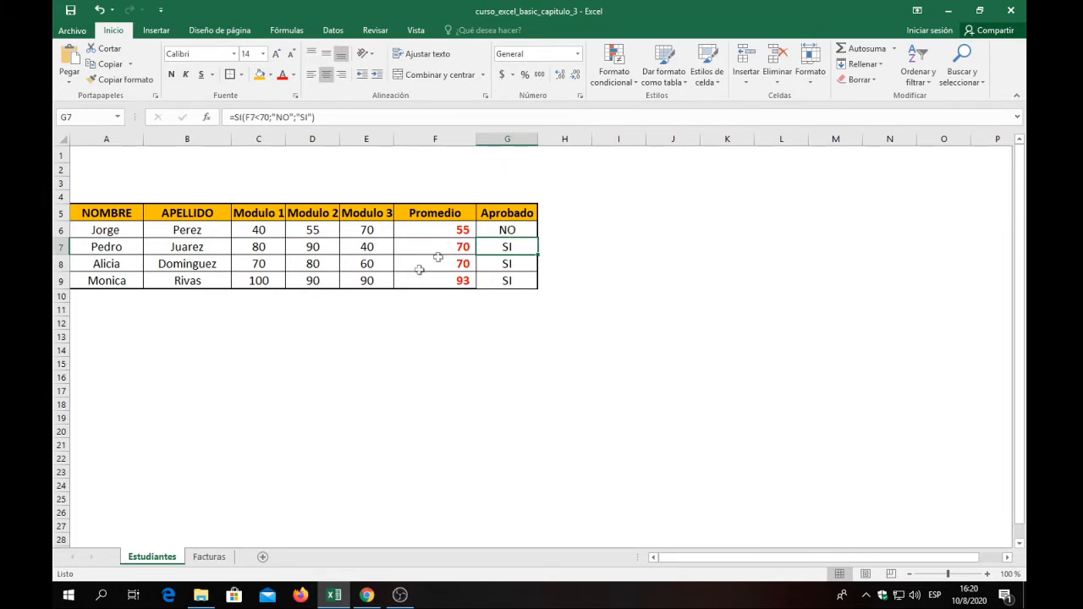
Fill the student data rows A6:G9 with a light blue theme color.
{"action": "left_click", "coordinate": [367, 308]}
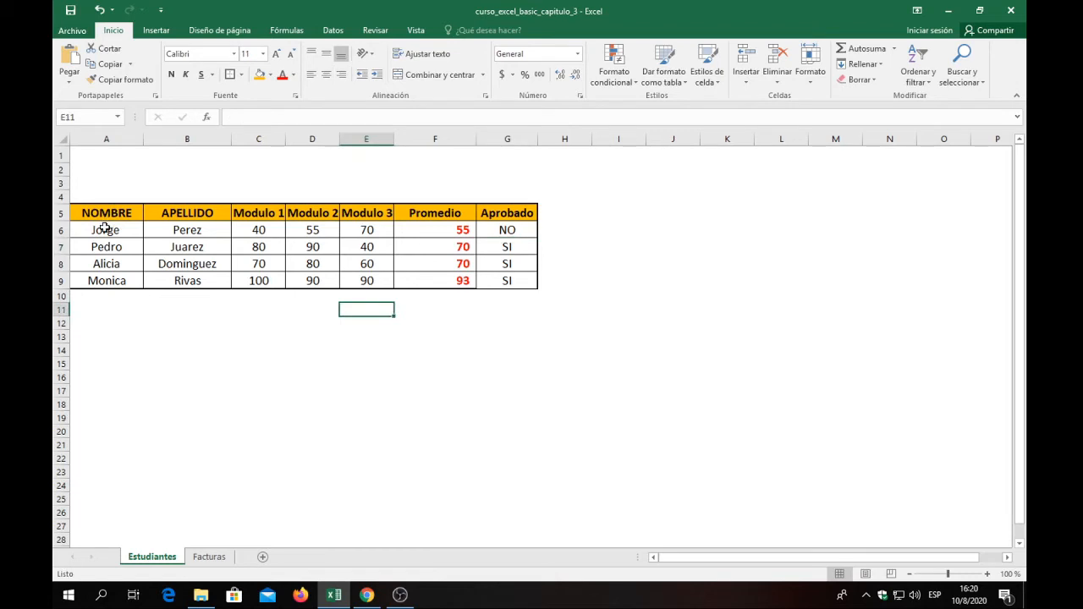
{"action": "left_click_drag", "start_coordinate": [105, 229], "coordinate": [488, 472]}
{"action": "left_click", "coordinate": [351, 345]}
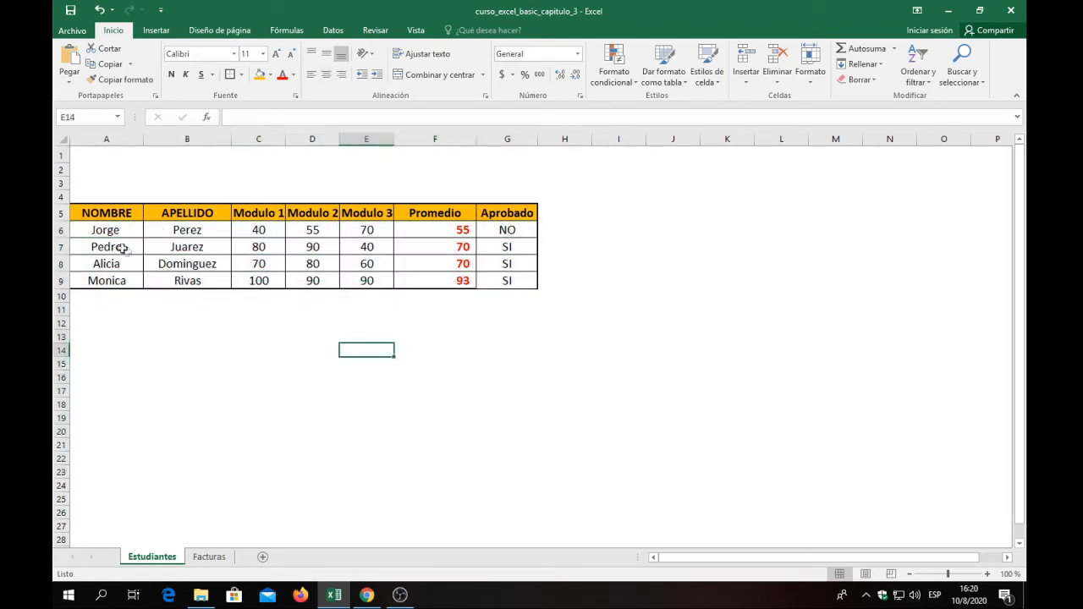
{"action": "left_click_drag", "start_coordinate": [85, 229], "coordinate": [511, 280]}
{"action": "left_click", "coordinate": [270, 75]}
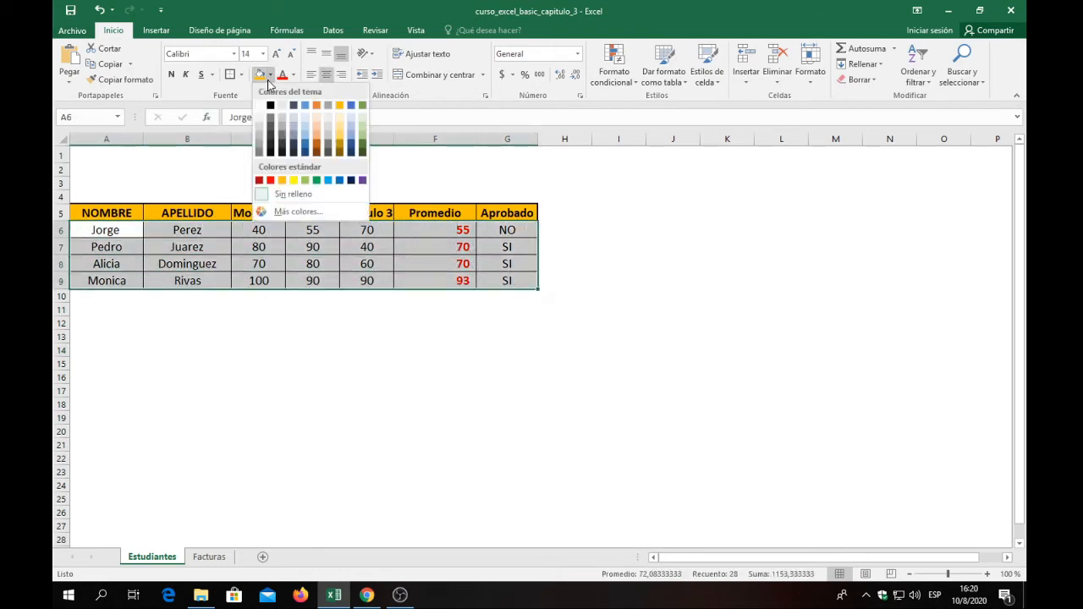
{"action": "left_click", "coordinate": [351, 123]}
{"action": "left_click", "coordinate": [256, 246]}
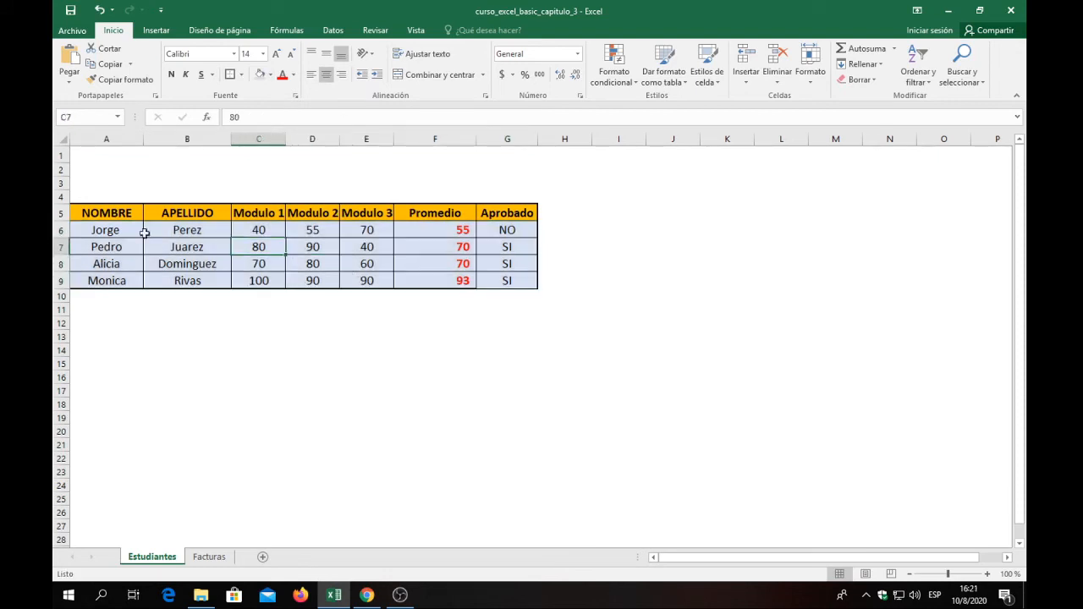
Make the first and last names in A6:B9 bold.
{"action": "left_click_drag", "start_coordinate": [102, 229], "coordinate": [201, 285]}
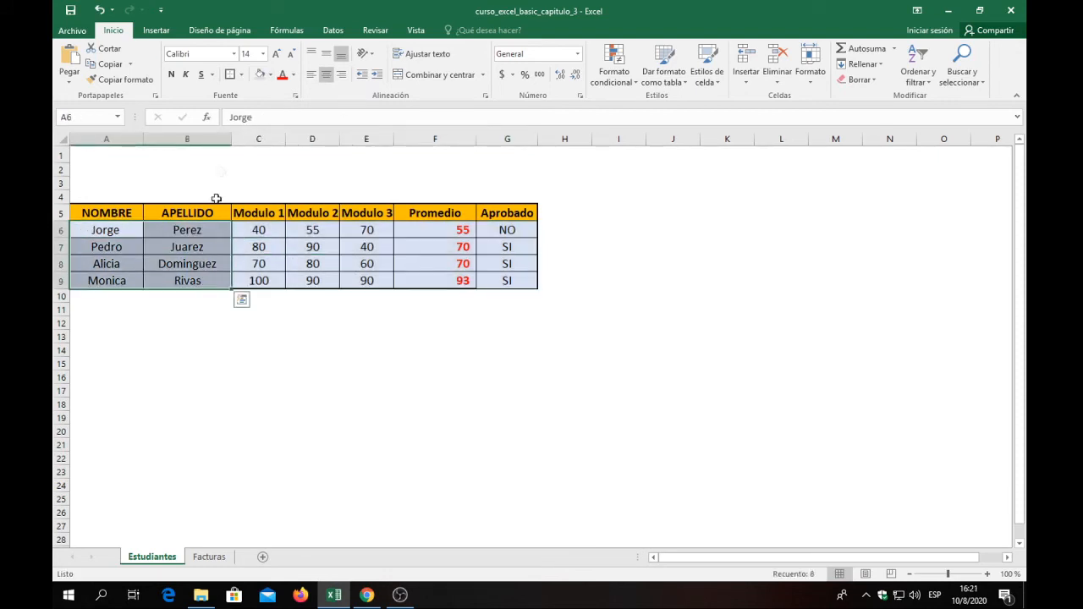
{"action": "left_click", "coordinate": [172, 74]}
{"action": "left_click", "coordinate": [258, 336]}
{"action": "left_click", "coordinate": [259, 229]}
{"action": "left_click", "coordinate": [455, 228]}
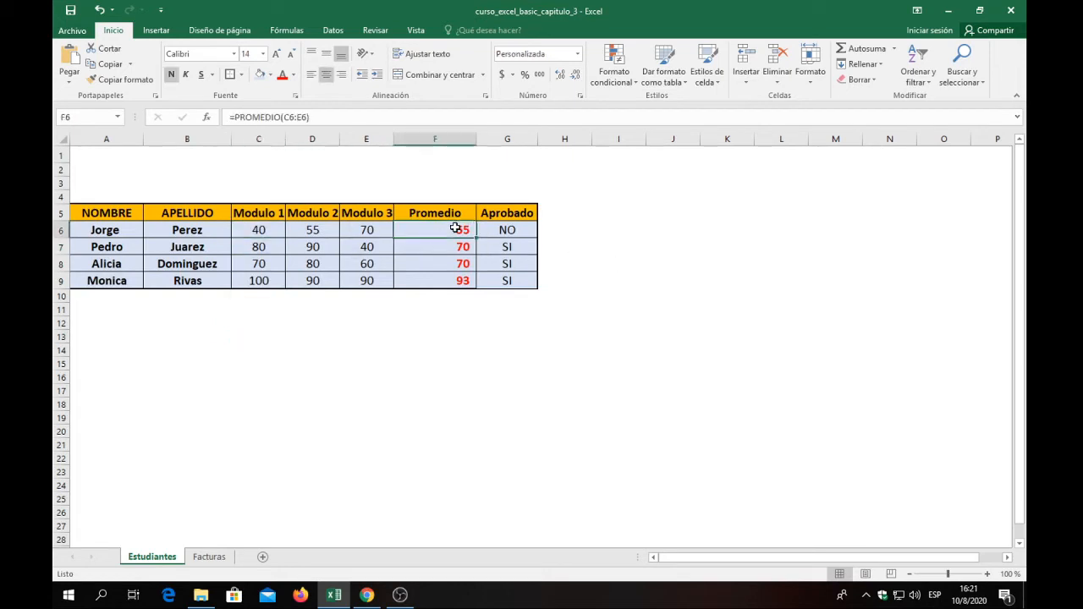
{"action": "left_click_drag", "start_coordinate": [448, 229], "coordinate": [442, 278]}
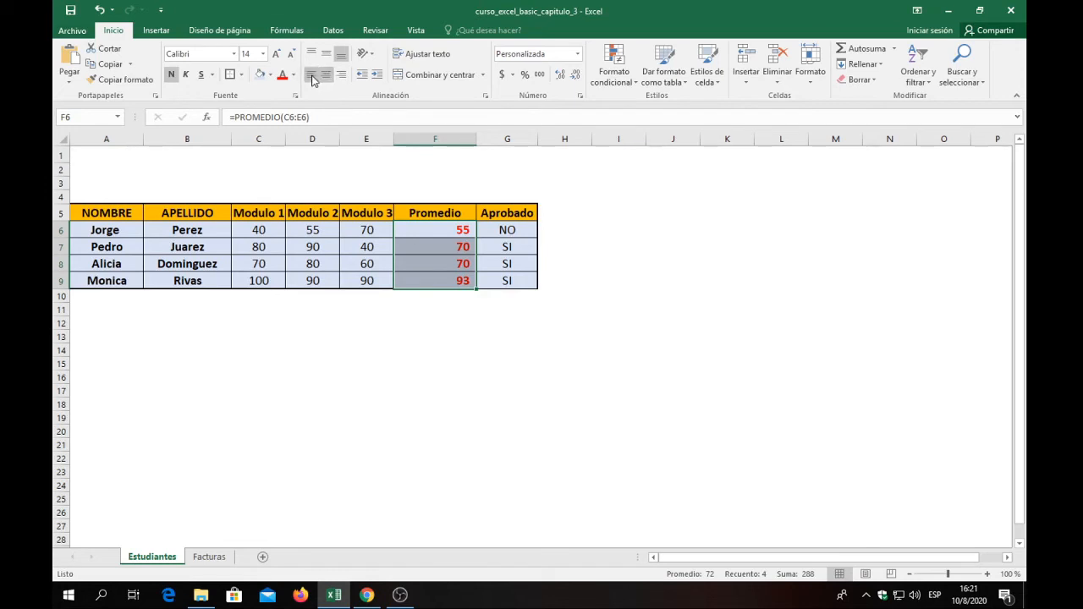
{"action": "left_click", "coordinate": [448, 297]}
{"action": "left_click_drag", "start_coordinate": [495, 323], "coordinate": [500, 312]}
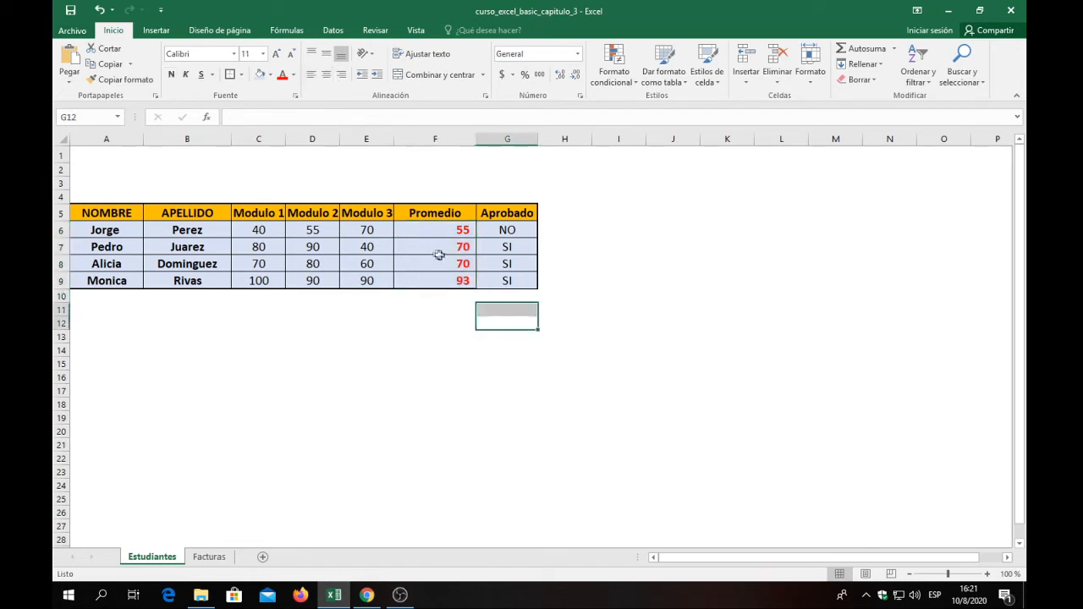
{"action": "left_click", "coordinate": [406, 185]}
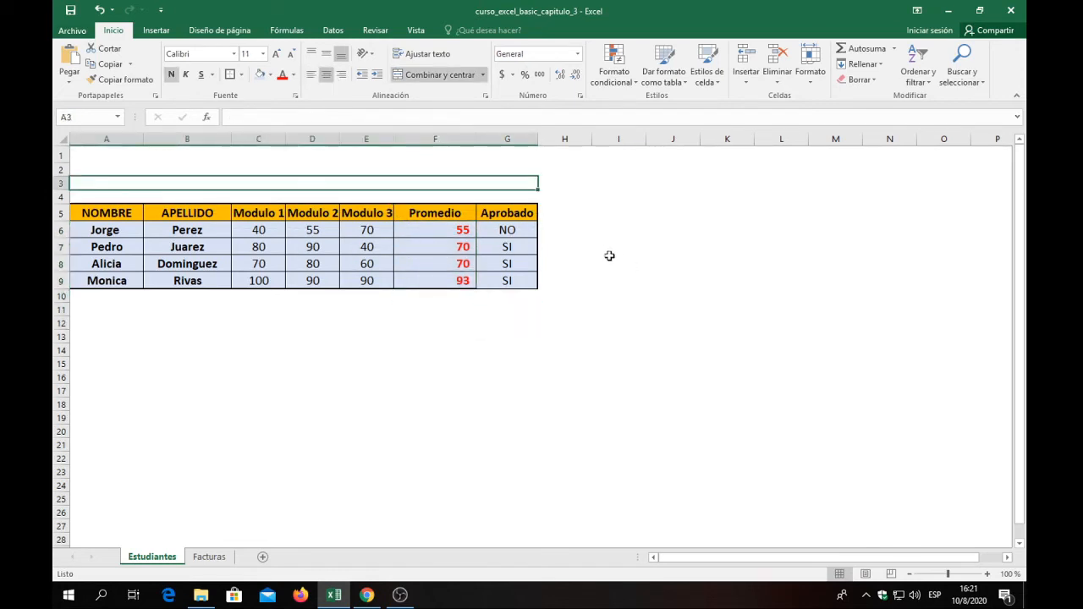
{"action": "left_click", "coordinate": [609, 257]}
{"action": "left_click", "coordinate": [530, 233]}
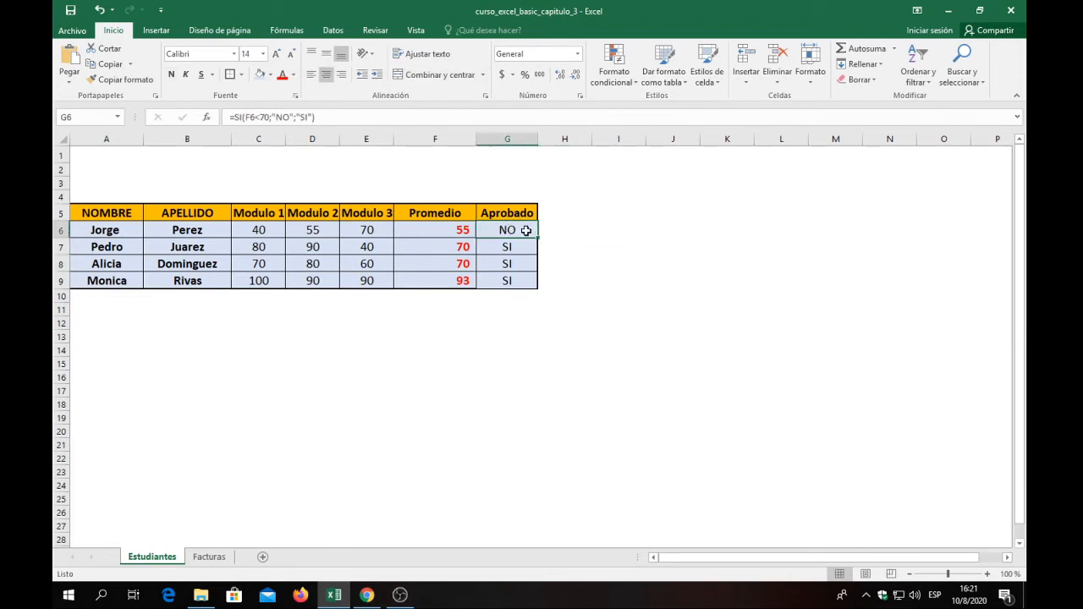
{"action": "left_click", "coordinate": [496, 335]}
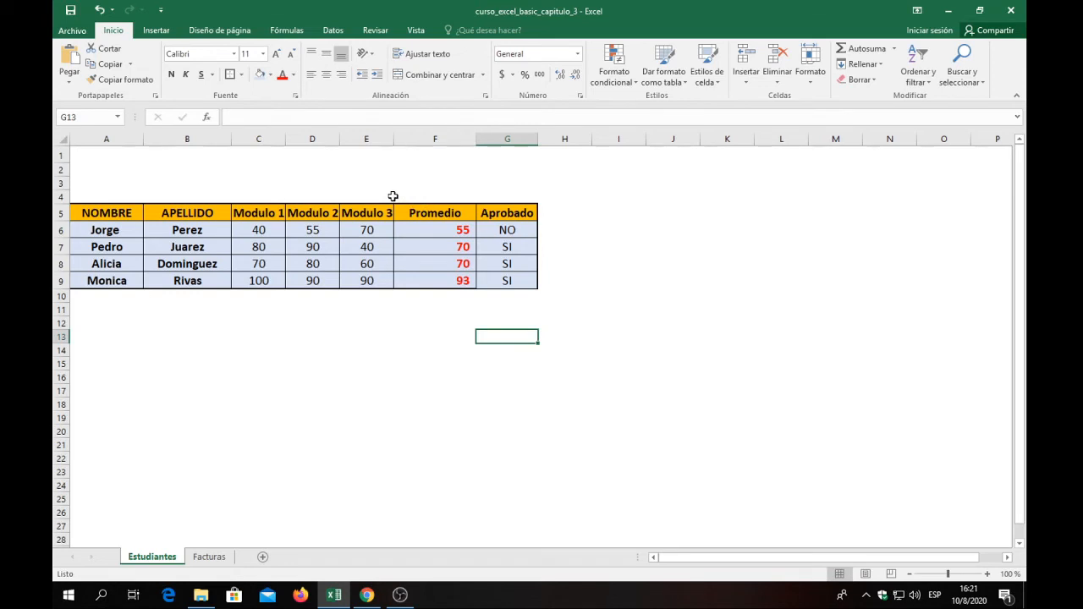
Autofit the widths of the three Modulo columns and the APELLIDO column, and narrow the NOMBRE column to fit its contents.
{"action": "double_click", "coordinate": [285, 139]}
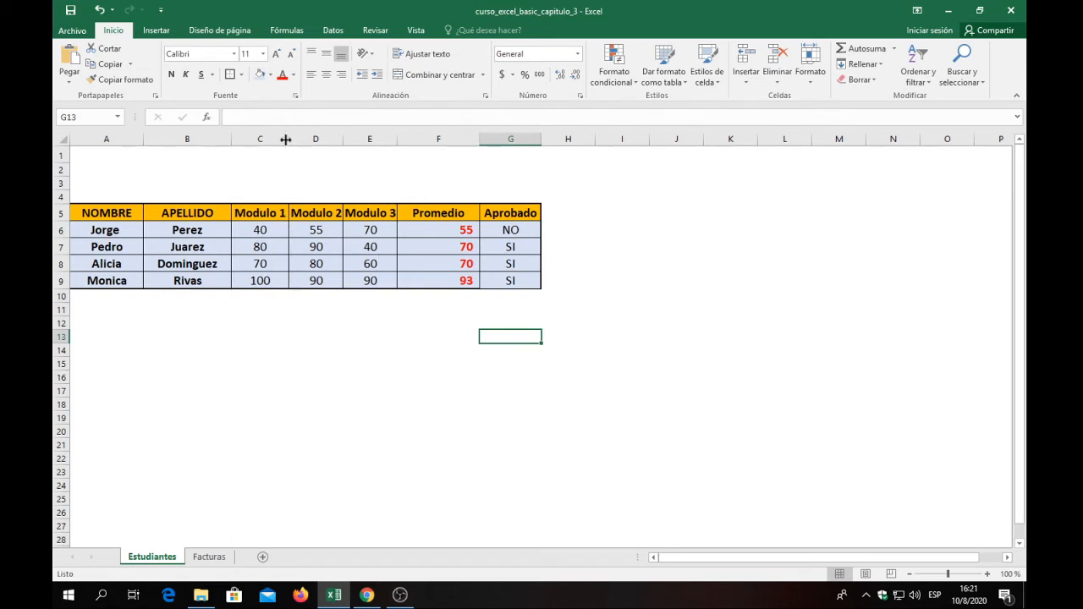
{"action": "double_click", "coordinate": [342, 140]}
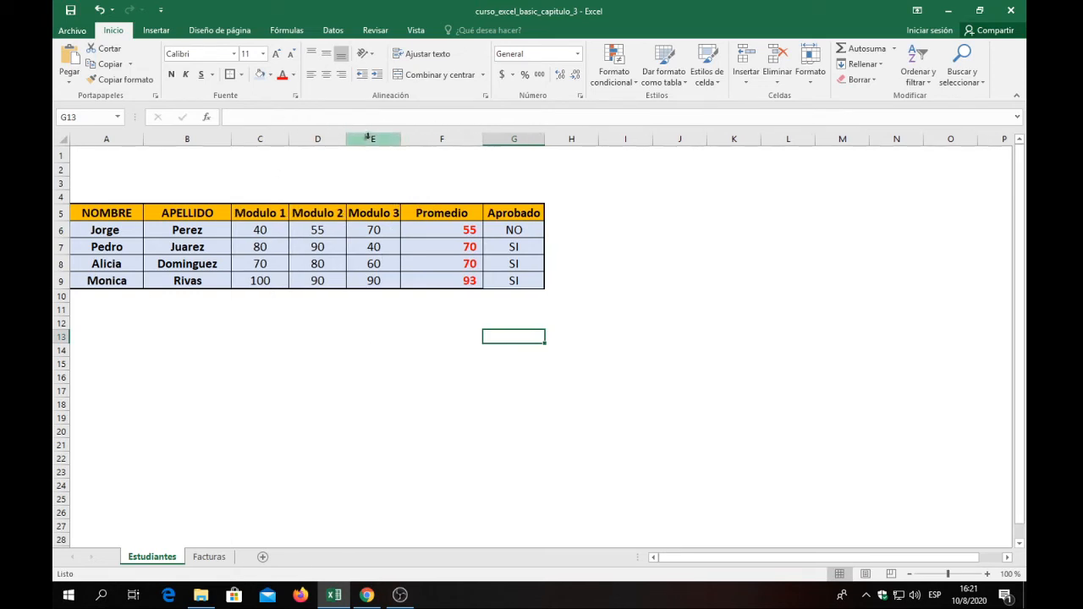
{"action": "double_click", "coordinate": [401, 139]}
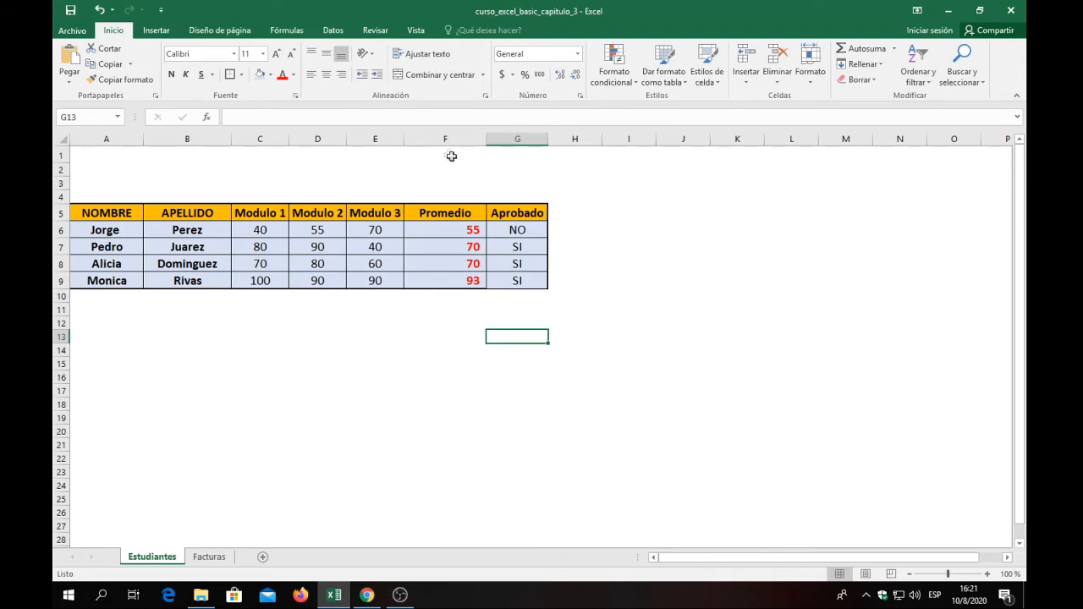
{"action": "double_click", "coordinate": [231, 139]}
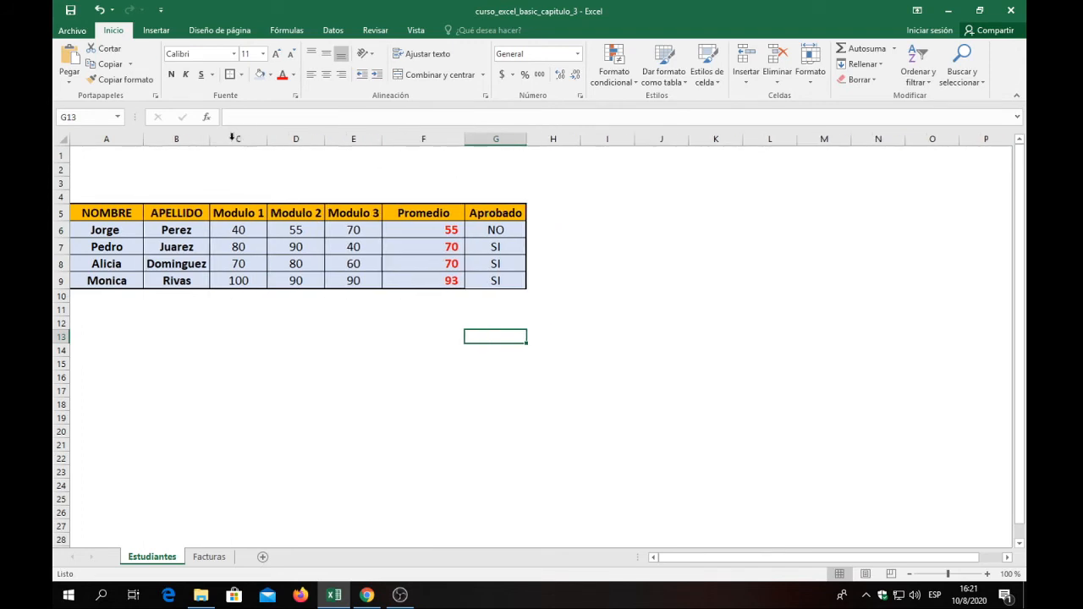
{"action": "double_click", "coordinate": [144, 140]}
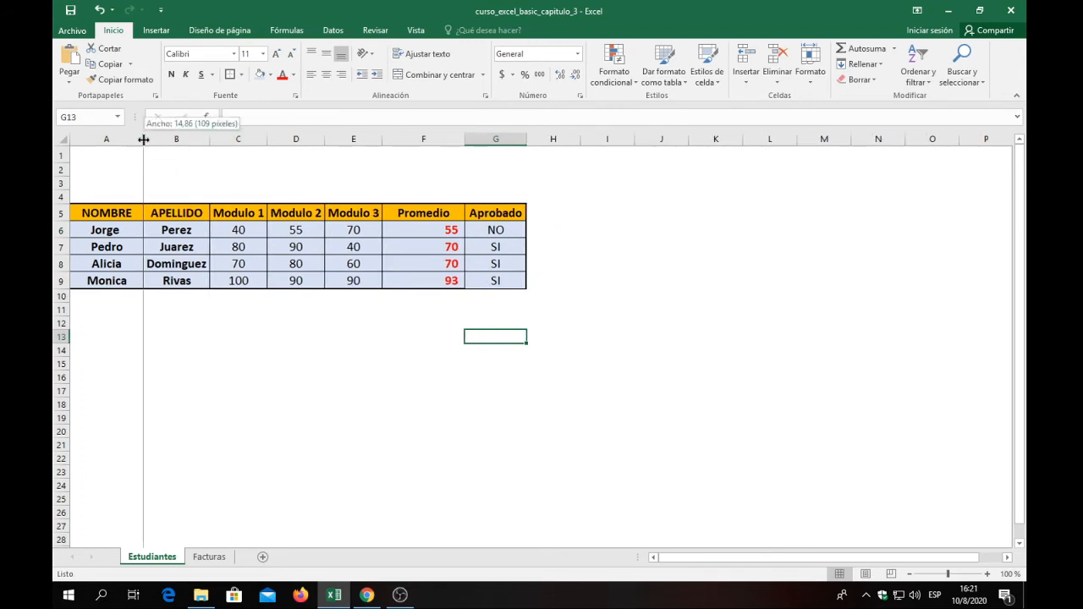
{"action": "left_click_drag", "start_coordinate": [129, 143], "coordinate": [131, 141]}
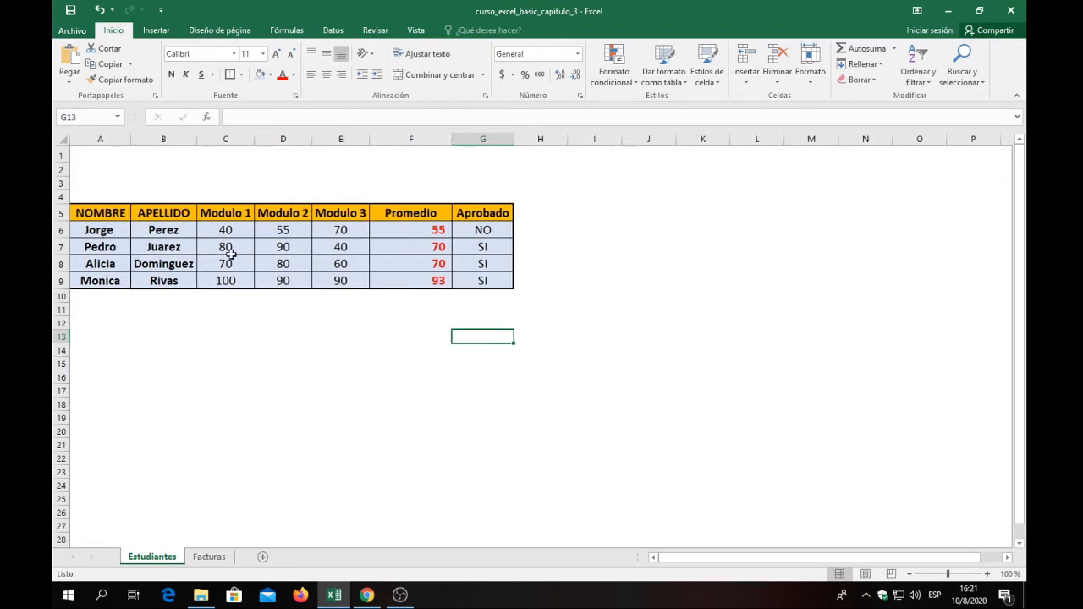
{"action": "left_click", "coordinate": [455, 277]}
{"action": "left_click_drag", "start_coordinate": [93, 227], "coordinate": [464, 277]}
{"action": "left_click", "coordinate": [340, 417]}
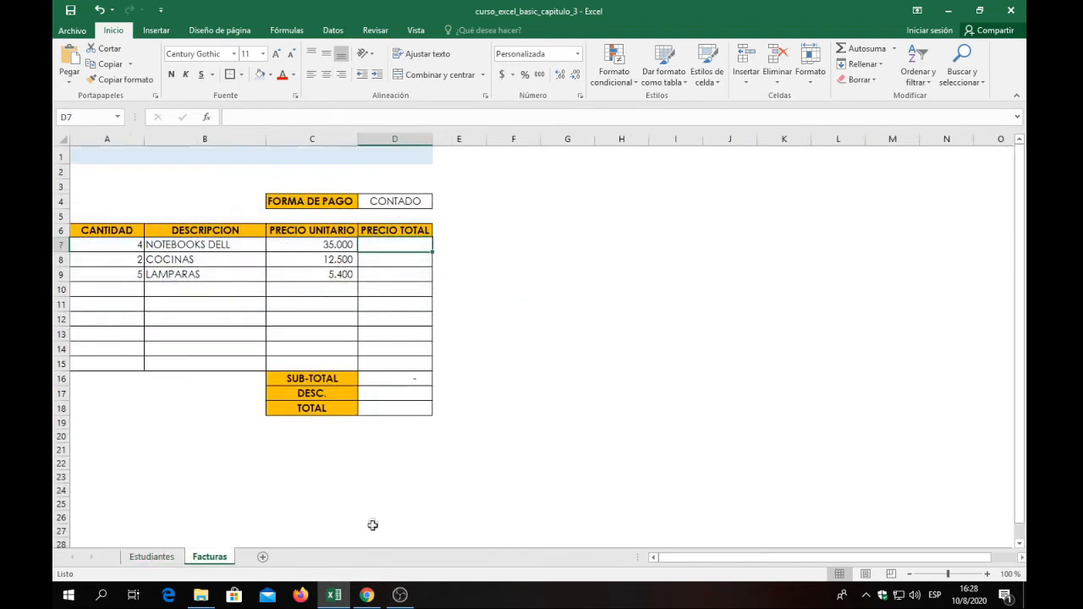
Examine the PRECIO TOTAL cells D7:D9 and the SUB-TOTAL formula in D16 on the Facturas sheet.
{"action": "left_click", "coordinate": [549, 260]}
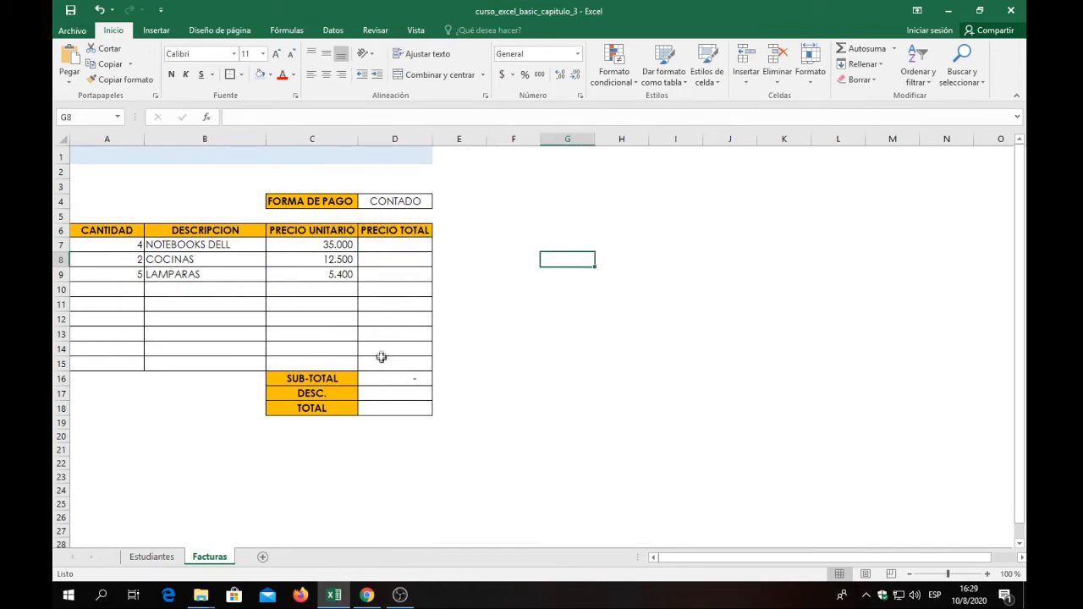
{"action": "left_click", "coordinate": [393, 243]}
{"action": "left_click_drag", "start_coordinate": [394, 243], "coordinate": [394, 273]}
{"action": "left_click", "coordinate": [395, 247]}
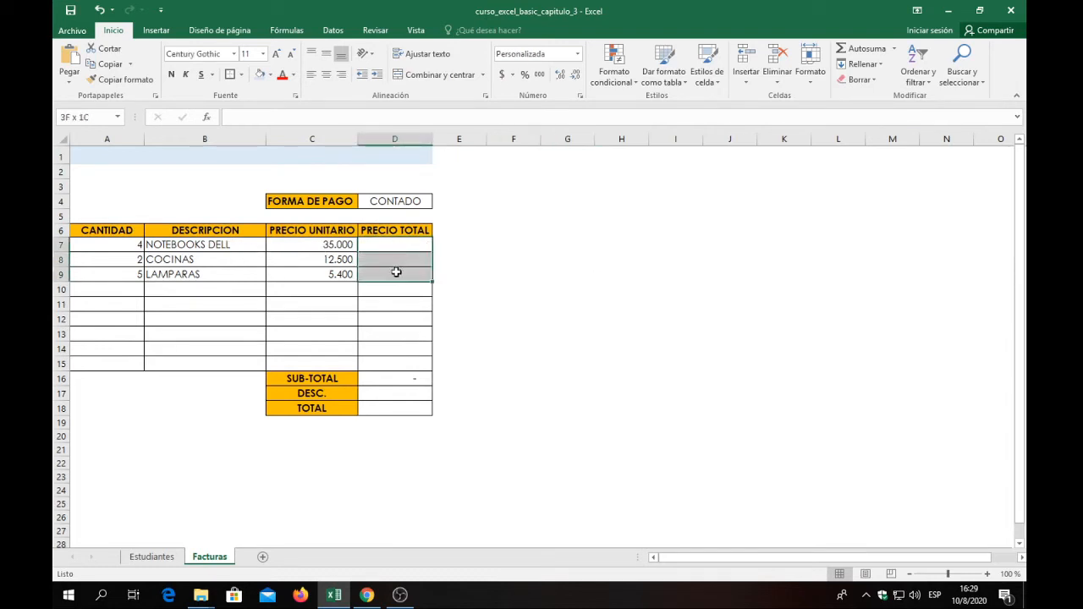
{"action": "left_click", "coordinate": [389, 379]}
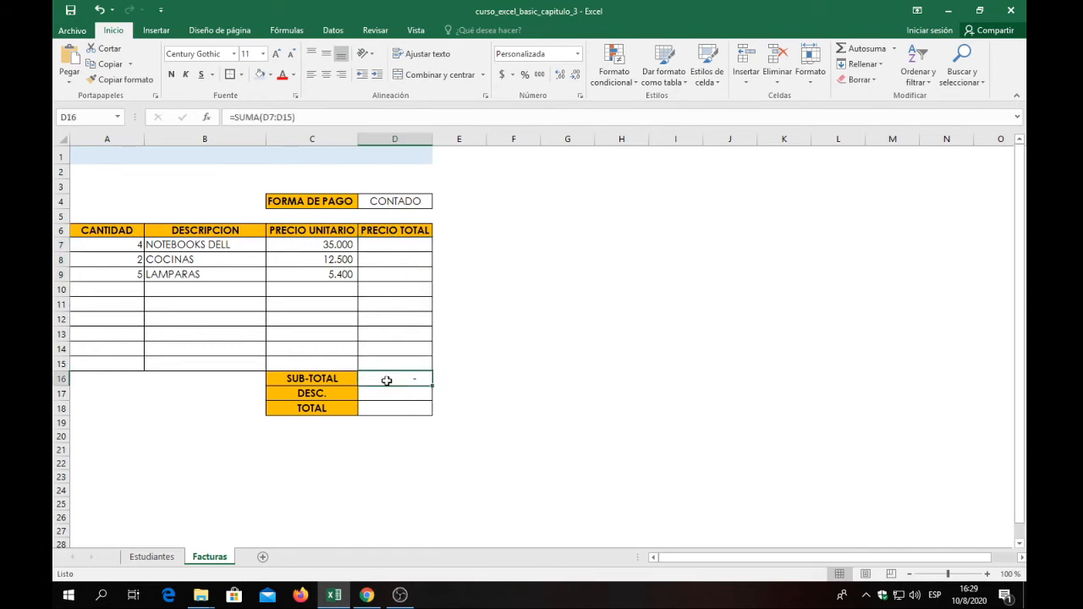
Review the FORMA DE PAGO value in D4 together with the SUB-TOTAL, DESC. and TOTAL cells in D16:D18.
{"action": "left_click", "coordinate": [395, 201]}
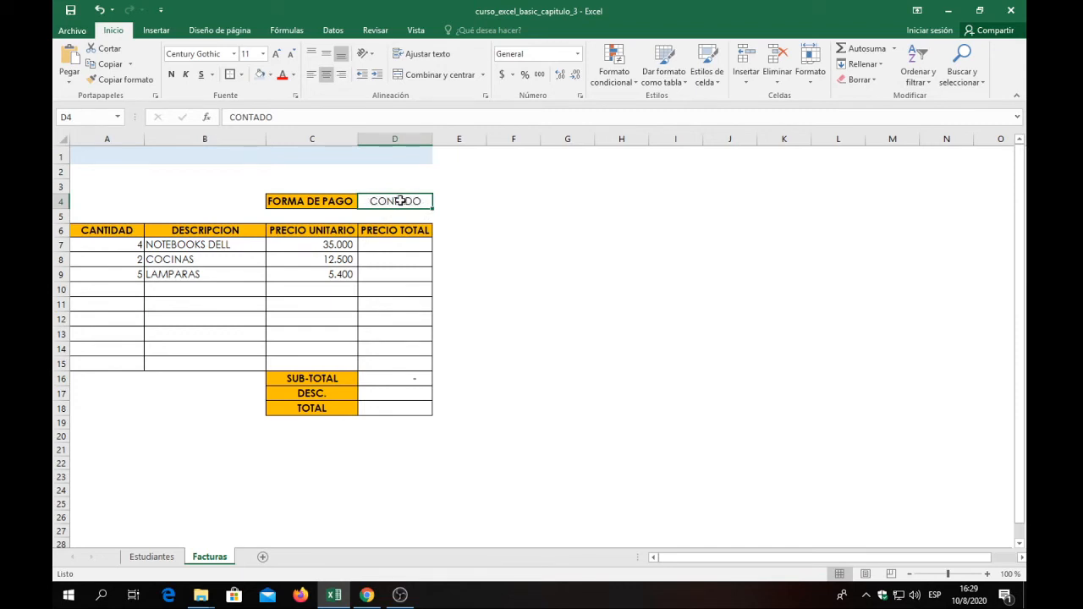
{"action": "left_click", "coordinate": [371, 395]}
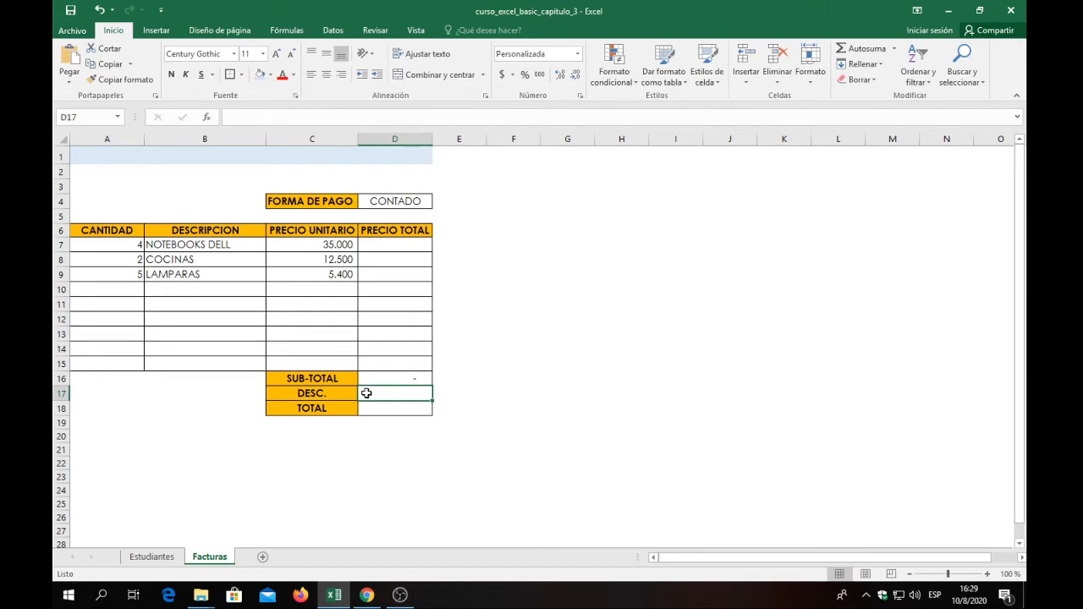
{"action": "left_click", "coordinate": [384, 378]}
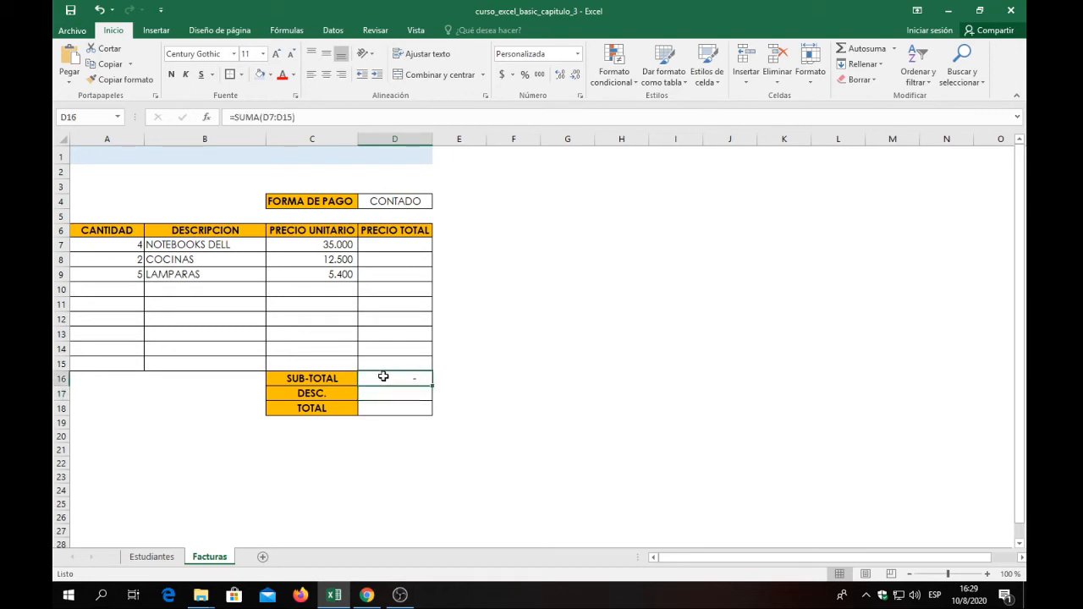
{"action": "left_click", "coordinate": [401, 396]}
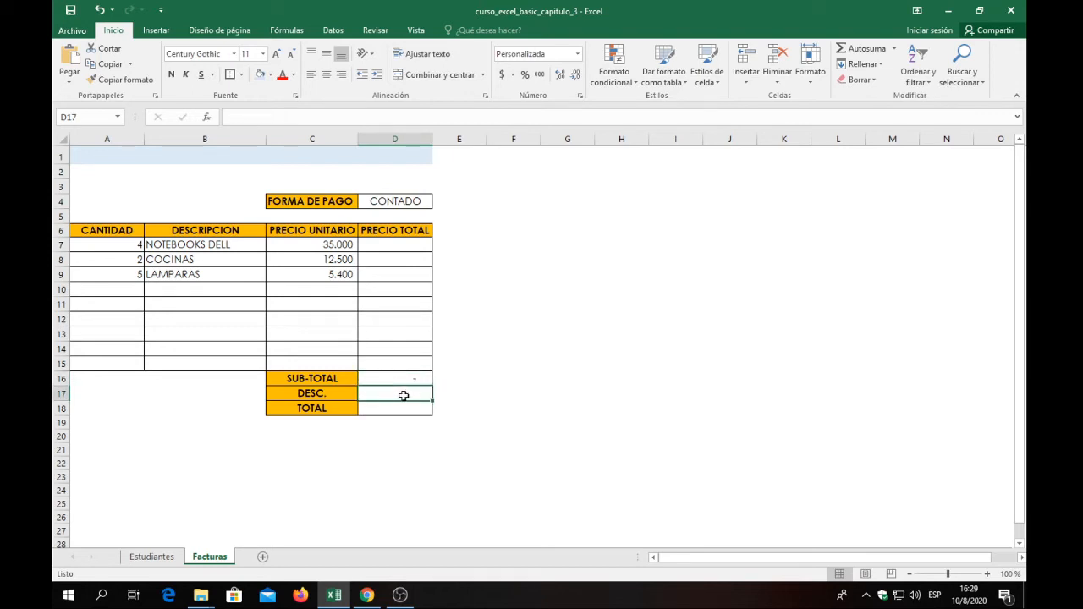
{"action": "left_click", "coordinate": [398, 409]}
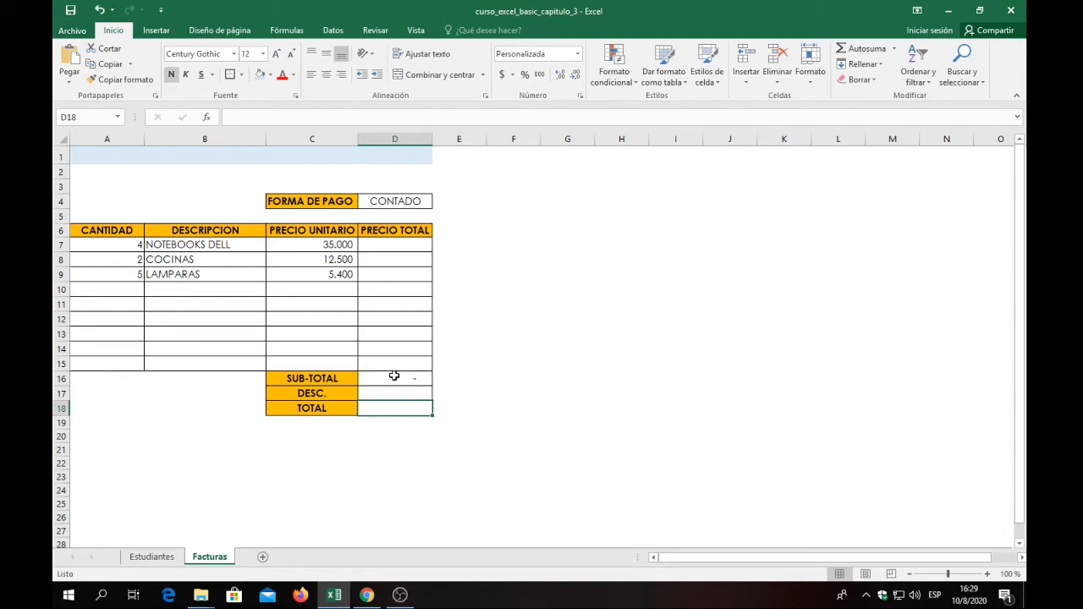
{"action": "left_click", "coordinate": [395, 376]}
{"action": "left_click_drag", "start_coordinate": [395, 381], "coordinate": [398, 408]}
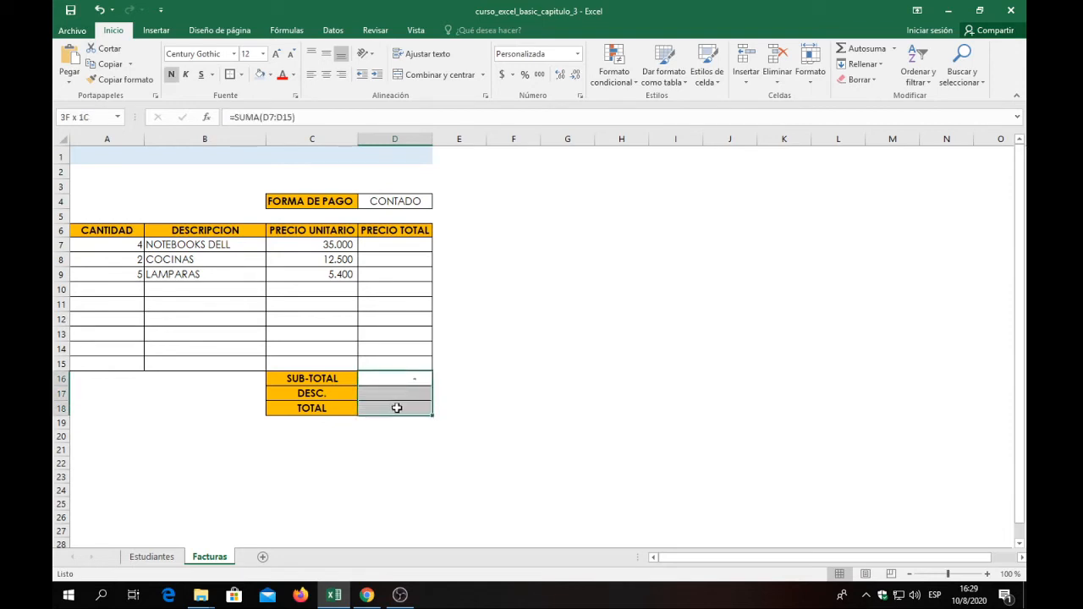
{"action": "left_click", "coordinate": [397, 408]}
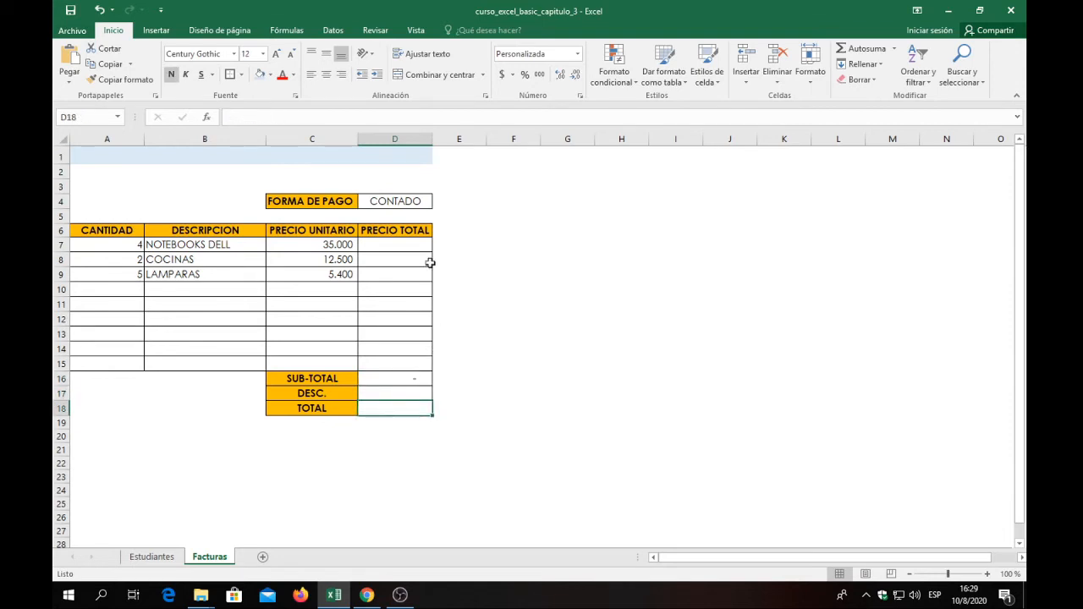
{"action": "left_click", "coordinate": [419, 203]}
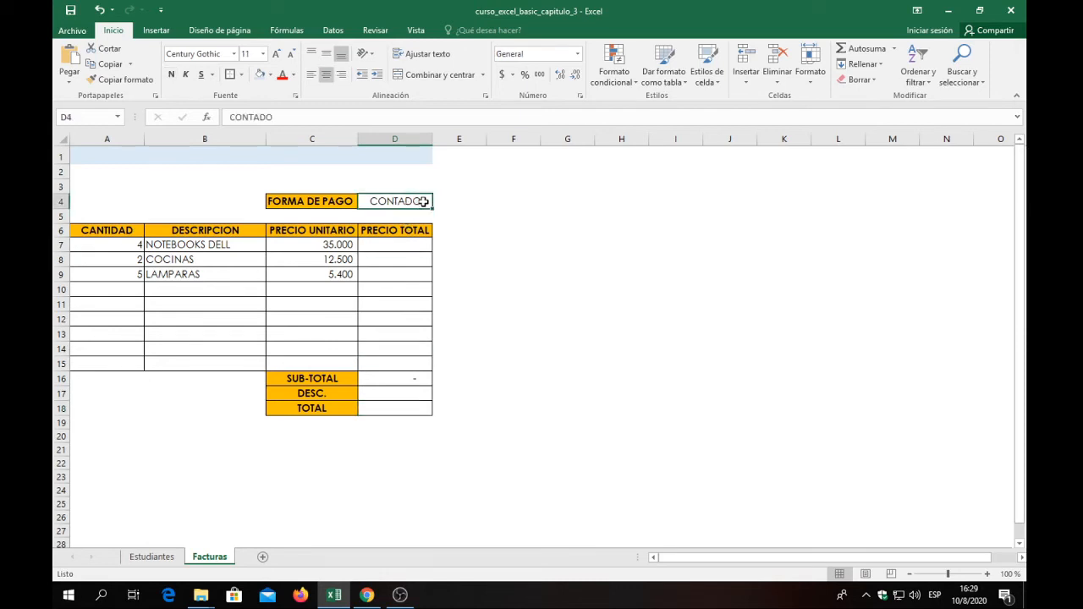
{"action": "double_click", "coordinate": [422, 202]}
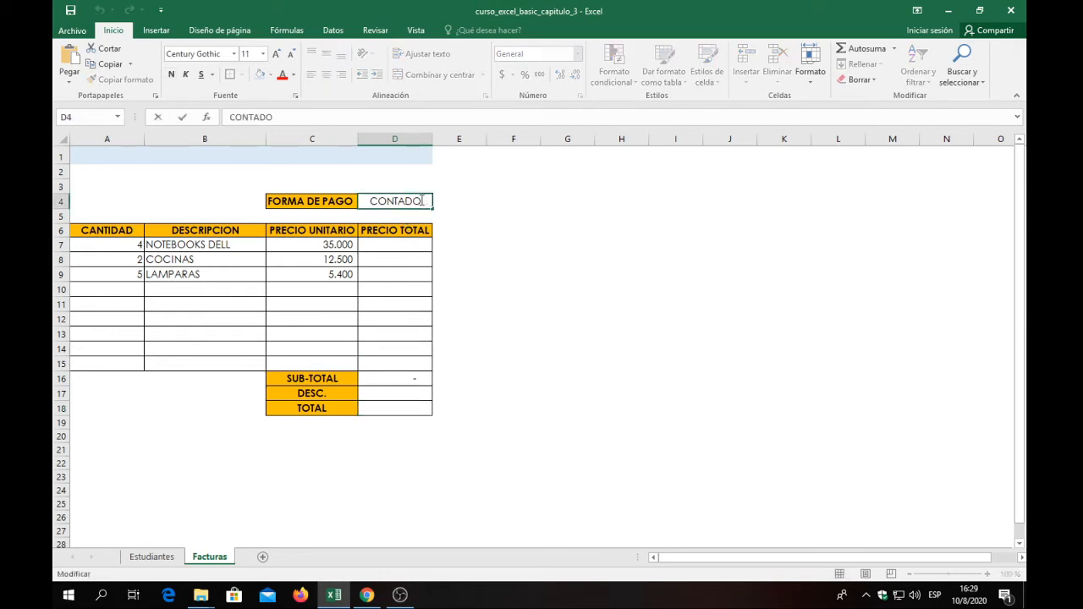
{"action": "left_click", "coordinate": [391, 395]}
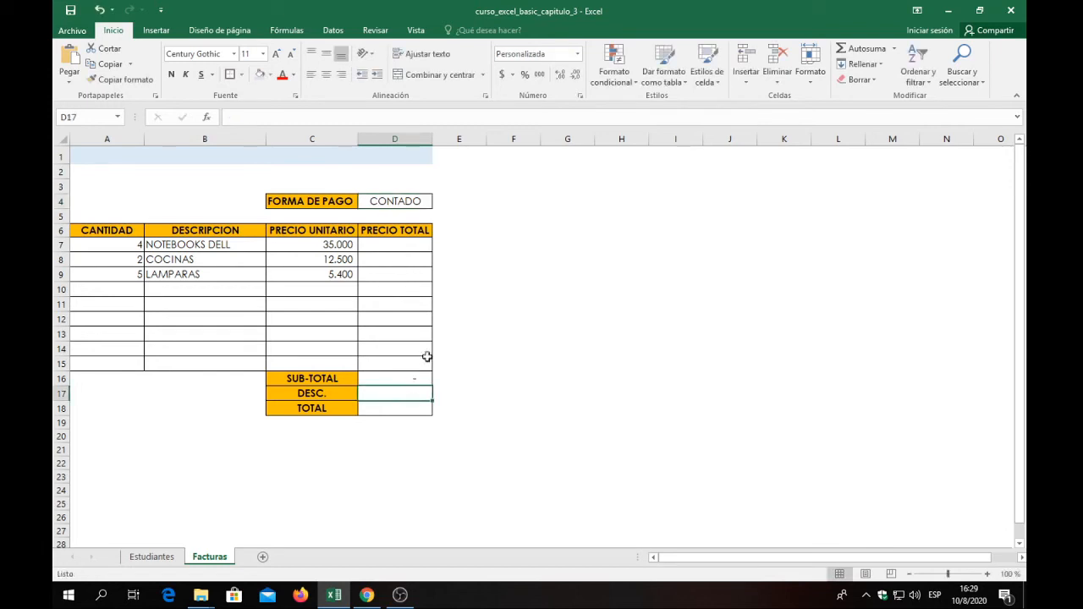
{"action": "left_click", "coordinate": [460, 348]}
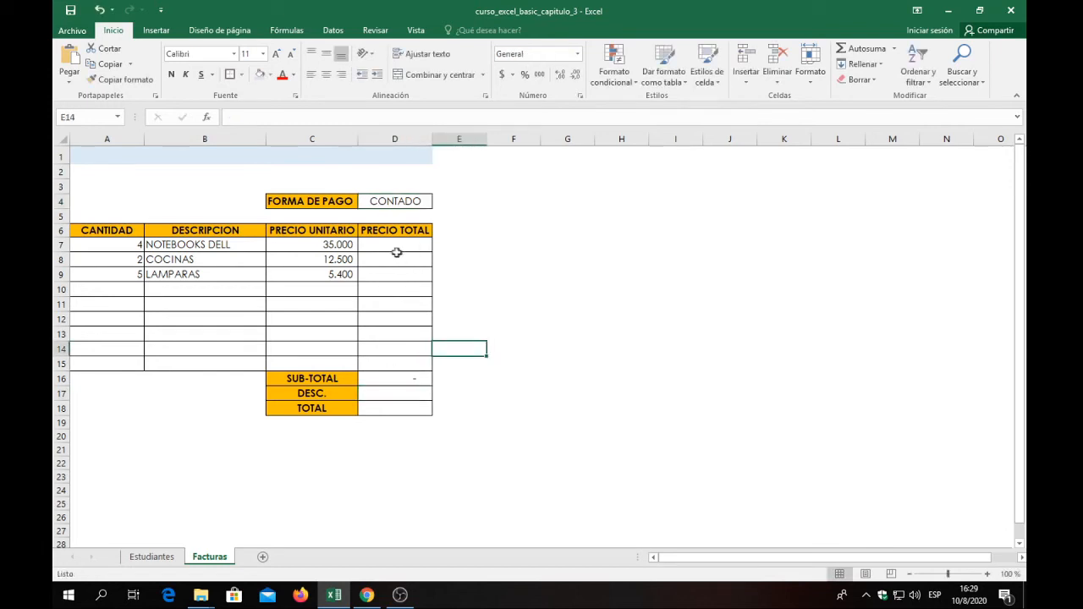
Calculate the PRECIO TOTAL of the notebooks in D7 from quantity and unit price with the formula =A7*C7.
{"action": "left_click", "coordinate": [396, 248]}
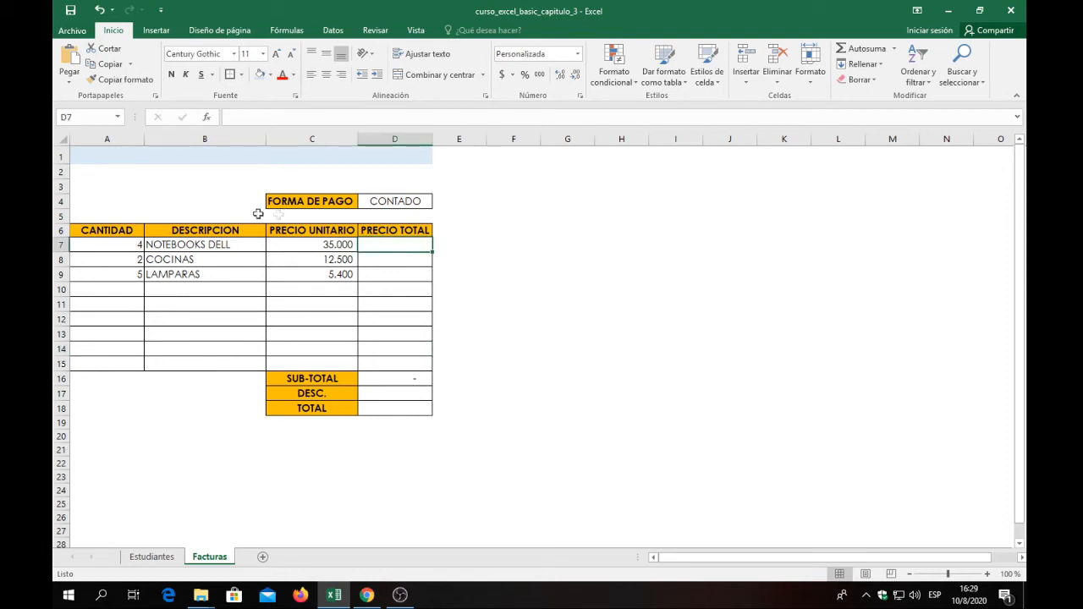
{"action": "left_click", "coordinate": [123, 244]}
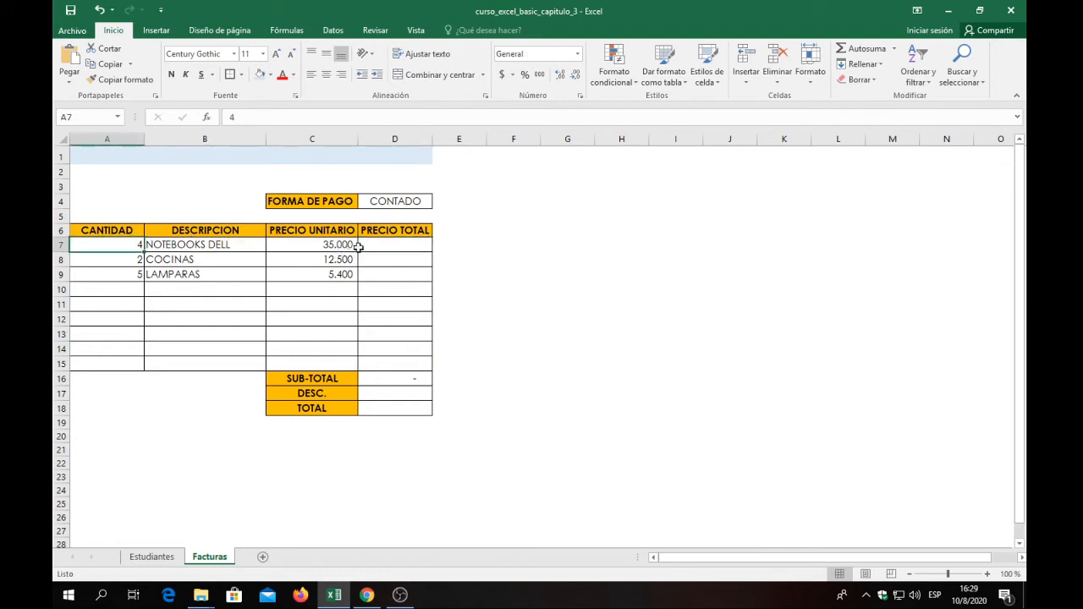
{"action": "left_click", "coordinate": [307, 247]}
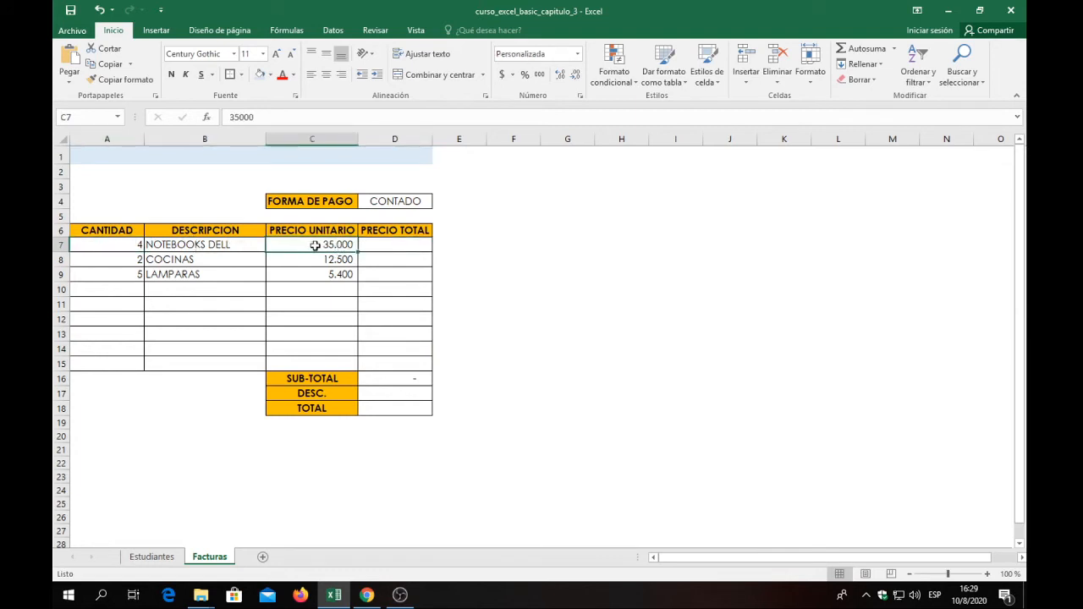
{"action": "left_click", "coordinate": [375, 245]}
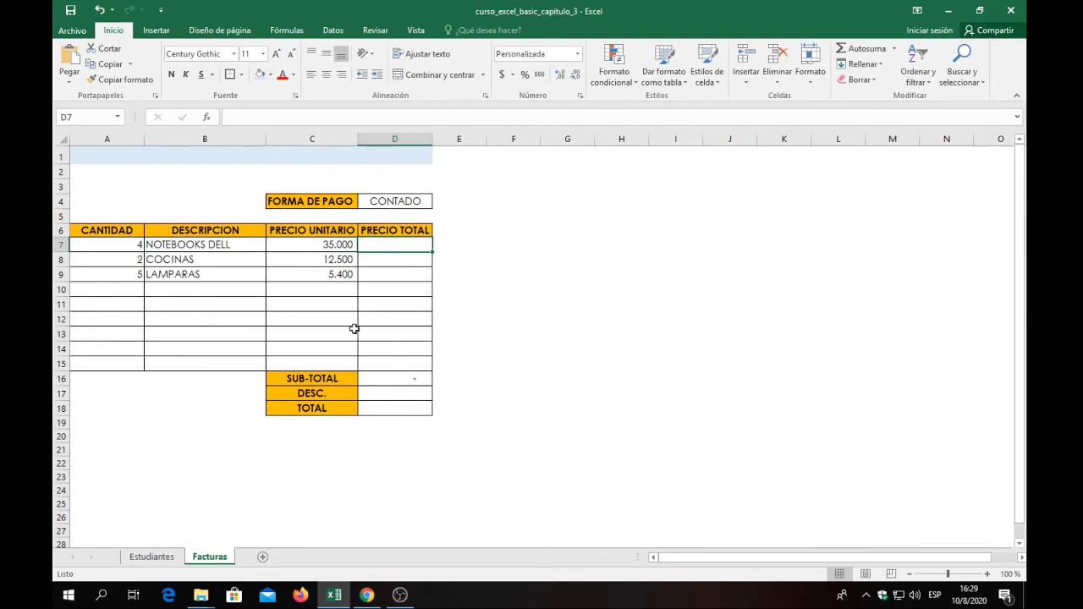
{"action": "type", "text": "="}
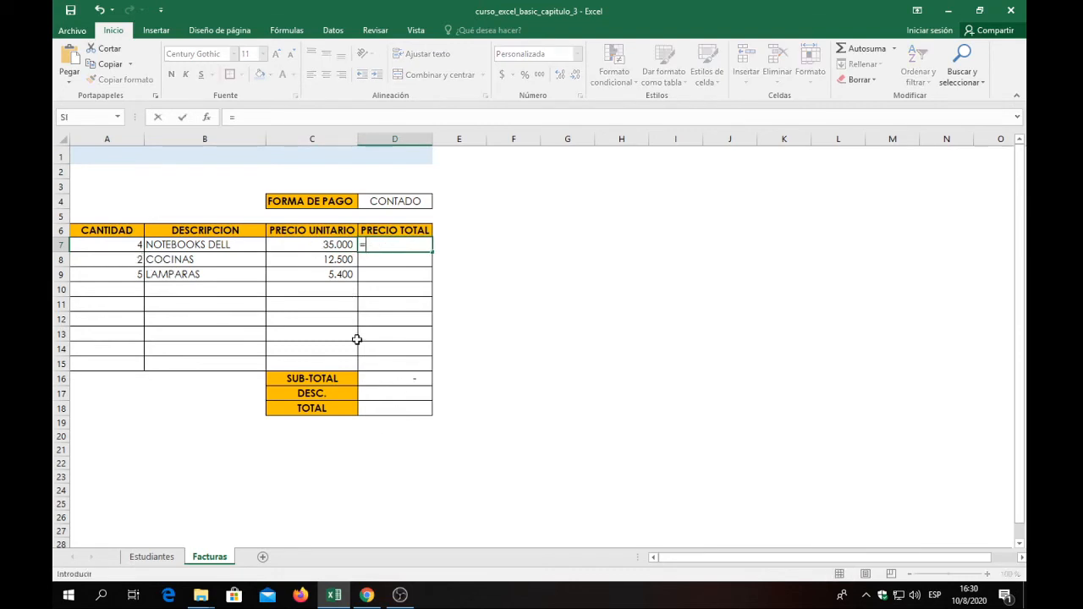
{"action": "left_click", "coordinate": [125, 247]}
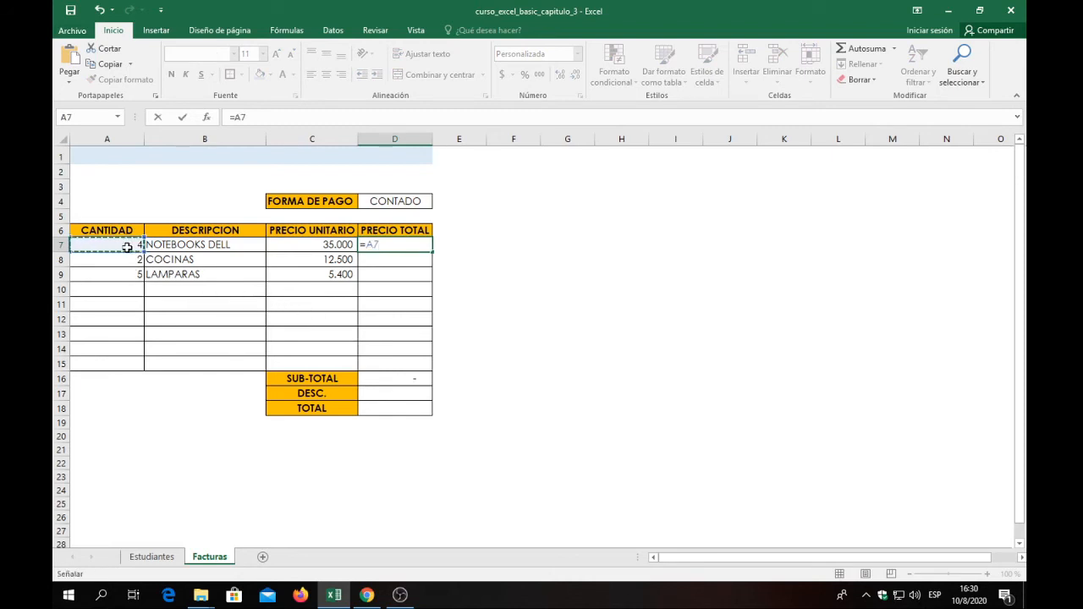
{"action": "type", "text": "*"}
{"action": "left_click", "coordinate": [335, 250]}
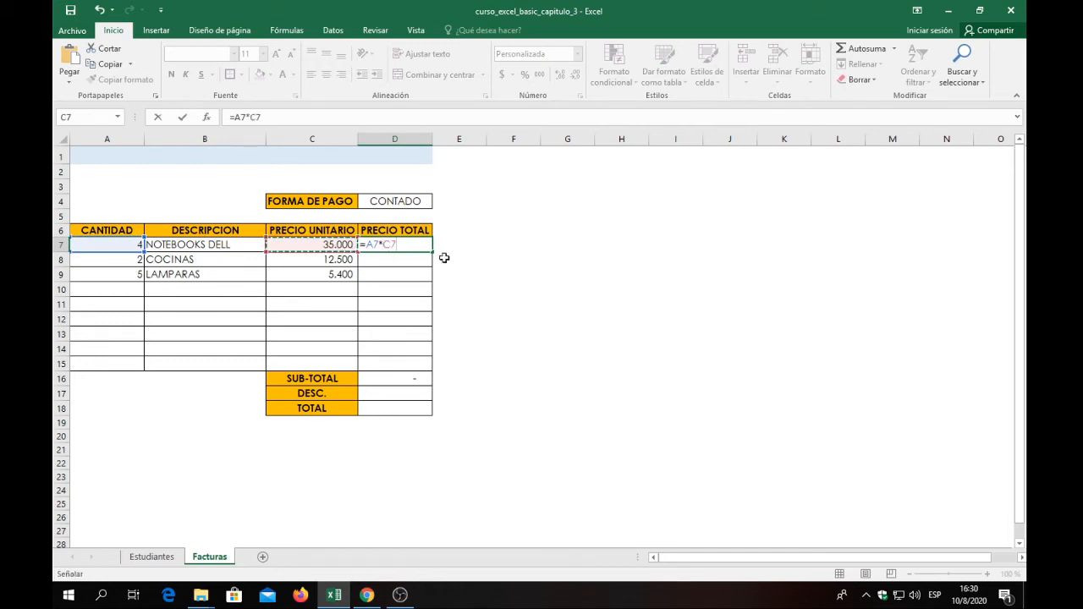
{"action": "type", "text": "+"}
{"action": "key", "text": "Return"}
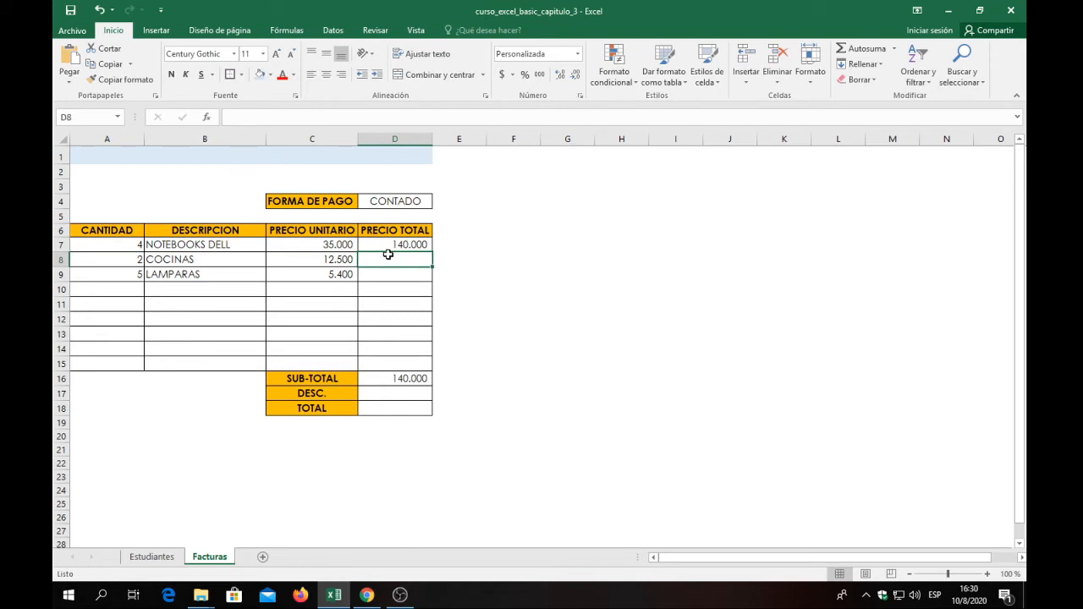
Enter the formula =A8+C8 as the PRECIO TOTAL of the cocinas in D8.
{"action": "type", "text": "="}
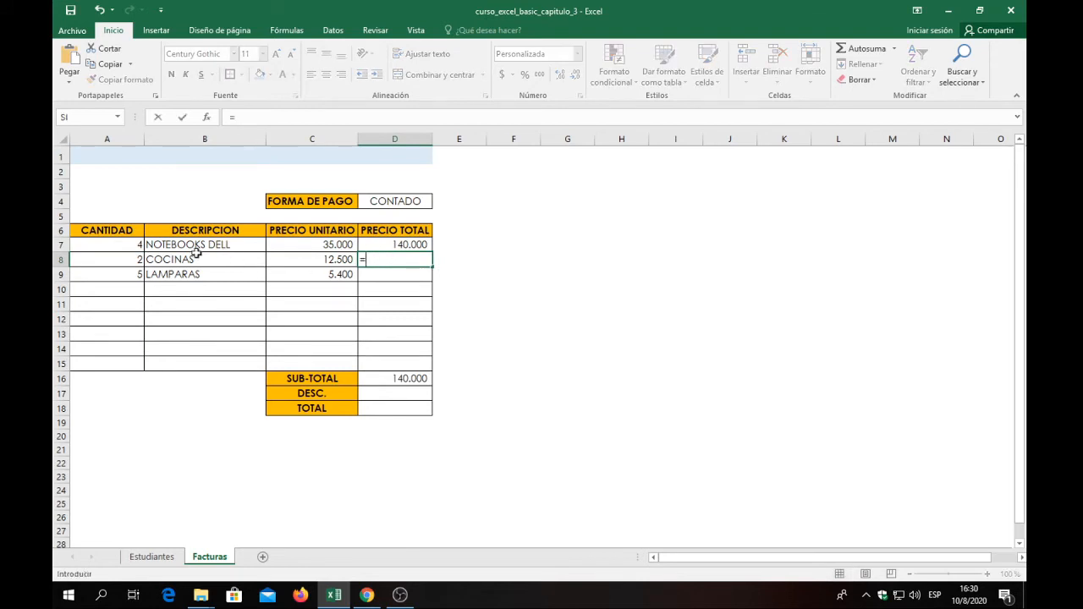
{"action": "left_click", "coordinate": [135, 259]}
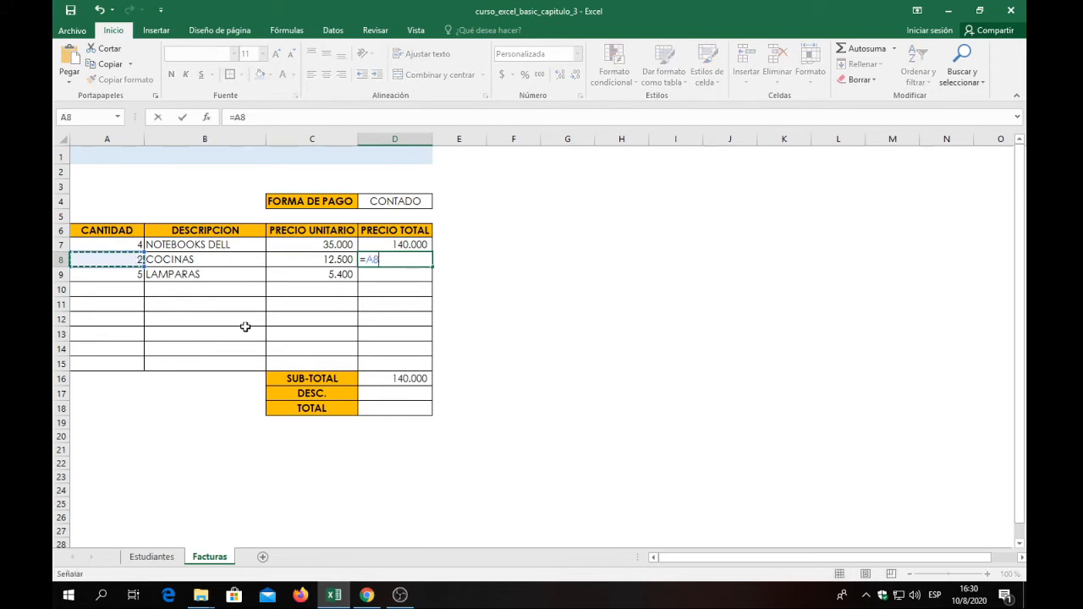
{"action": "type", "text": "+"}
{"action": "left_click", "coordinate": [301, 260]}
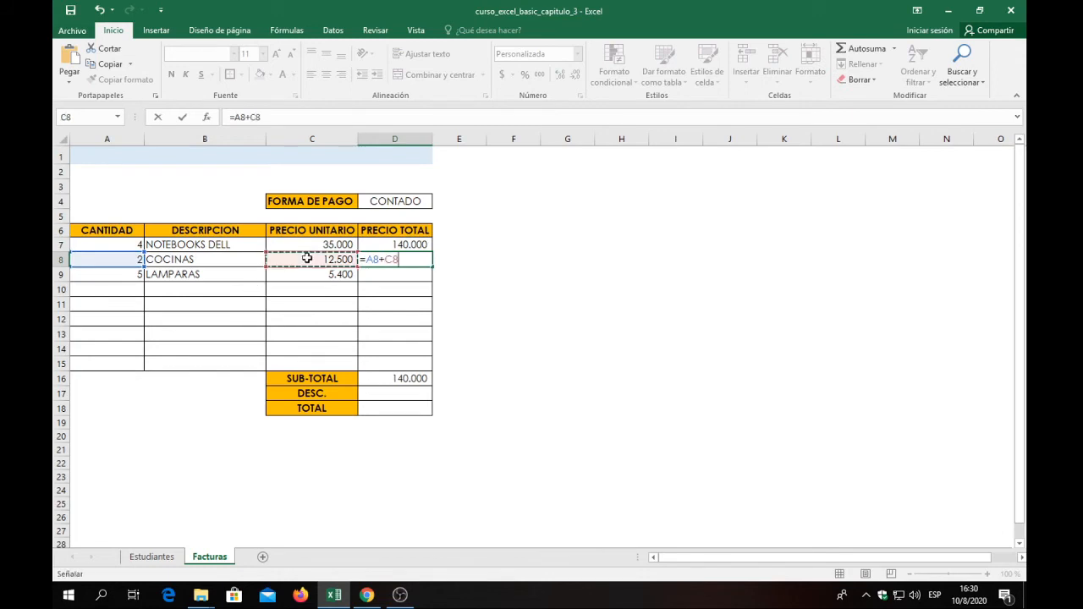
{"action": "key", "text": "Return"}
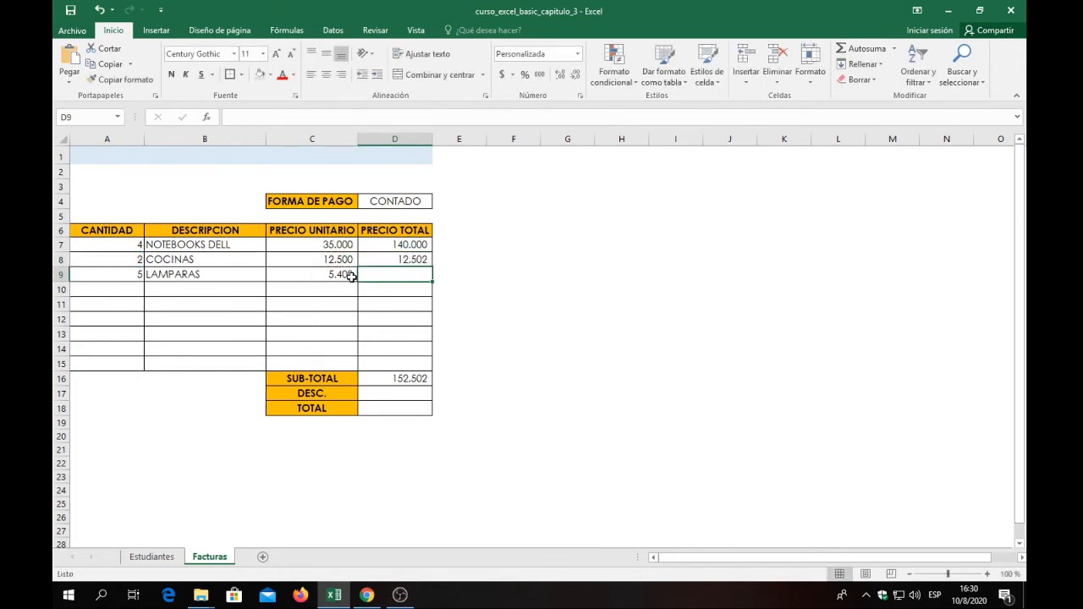
Fill the quantity-times-unit-price formula from D7 down through D9 for the cocinas and lamparas.
{"action": "left_click", "coordinate": [404, 246]}
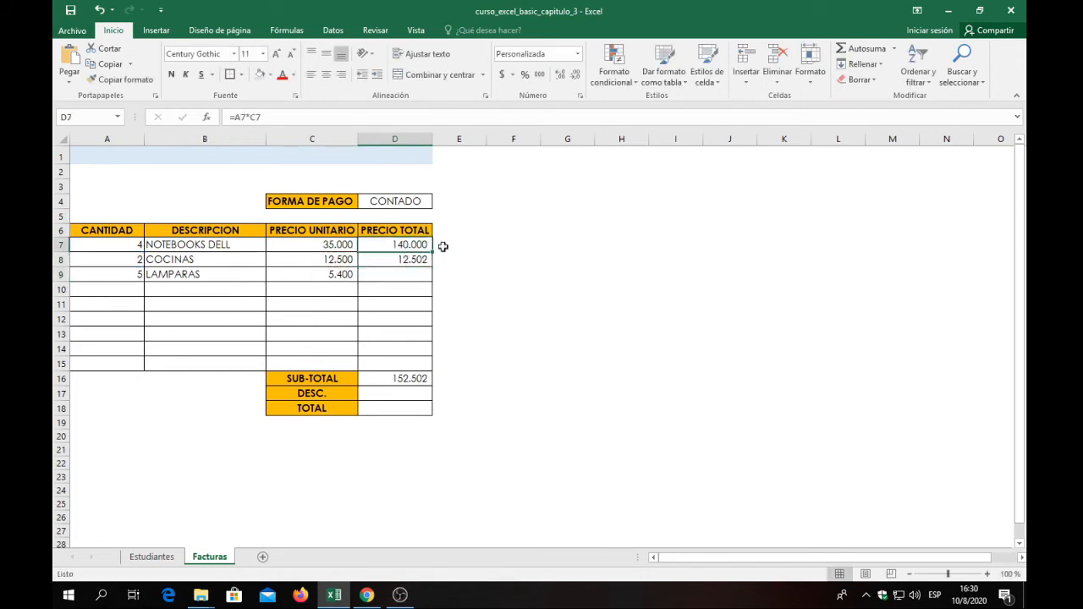
{"action": "left_click_drag", "start_coordinate": [433, 253], "coordinate": [434, 279]}
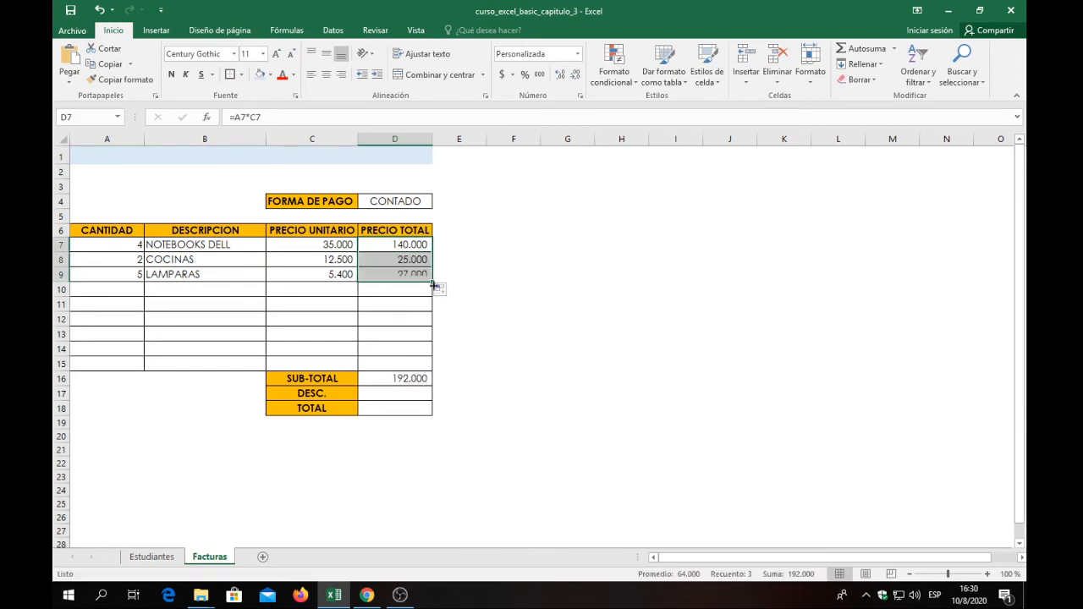
Clear the SUB-TOTAL in D16 and recalculate it with an automatic sum, =SUMA(D7:D15).
{"action": "left_click", "coordinate": [383, 380]}
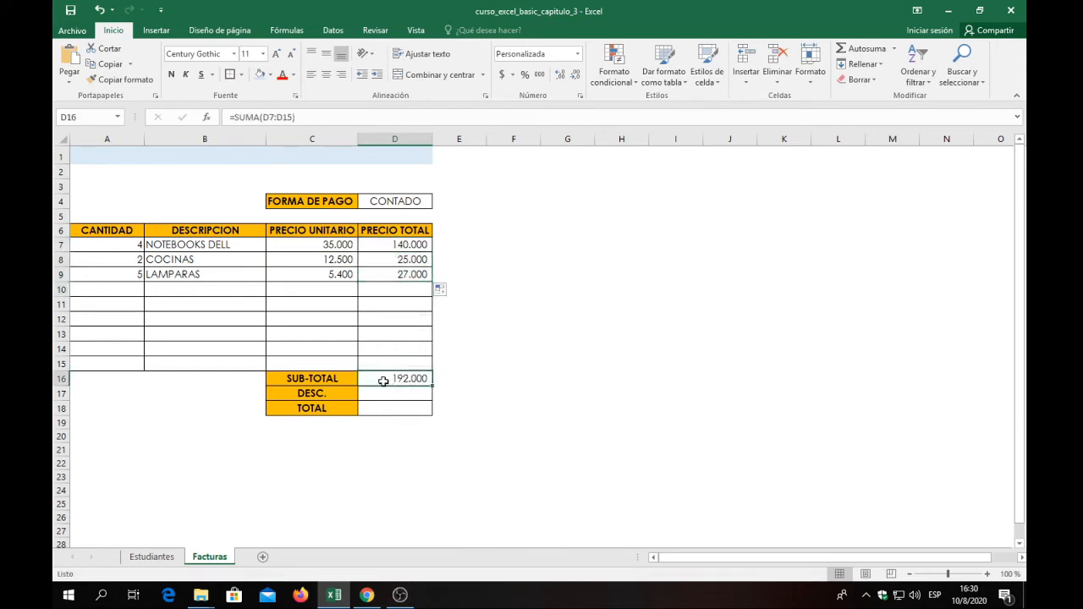
{"action": "double_click", "coordinate": [383, 381]}
{"action": "left_click", "coordinate": [386, 379]}
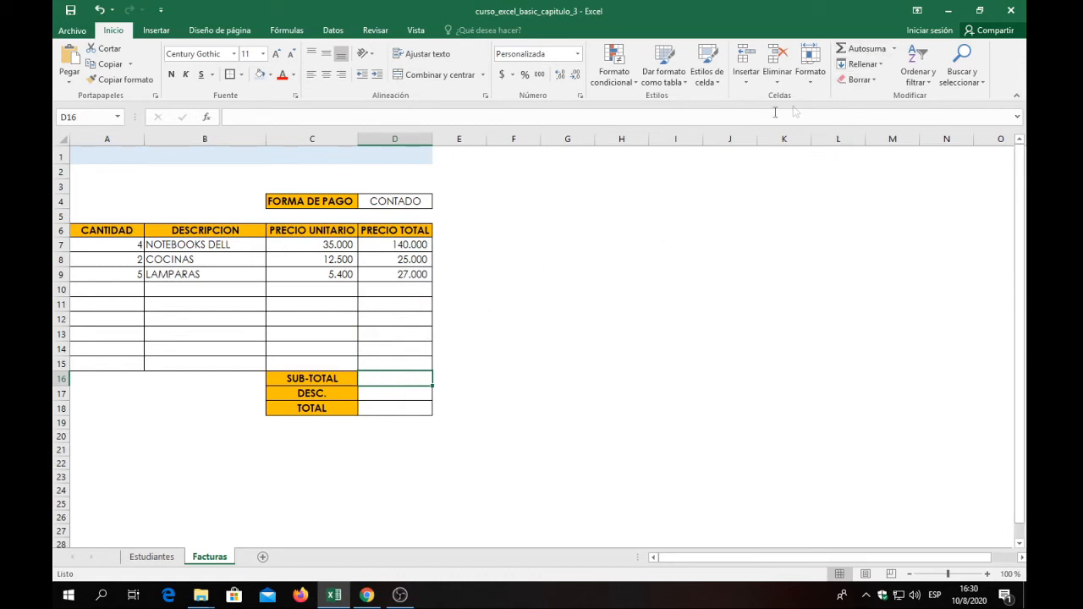
{"action": "left_click", "coordinate": [861, 48]}
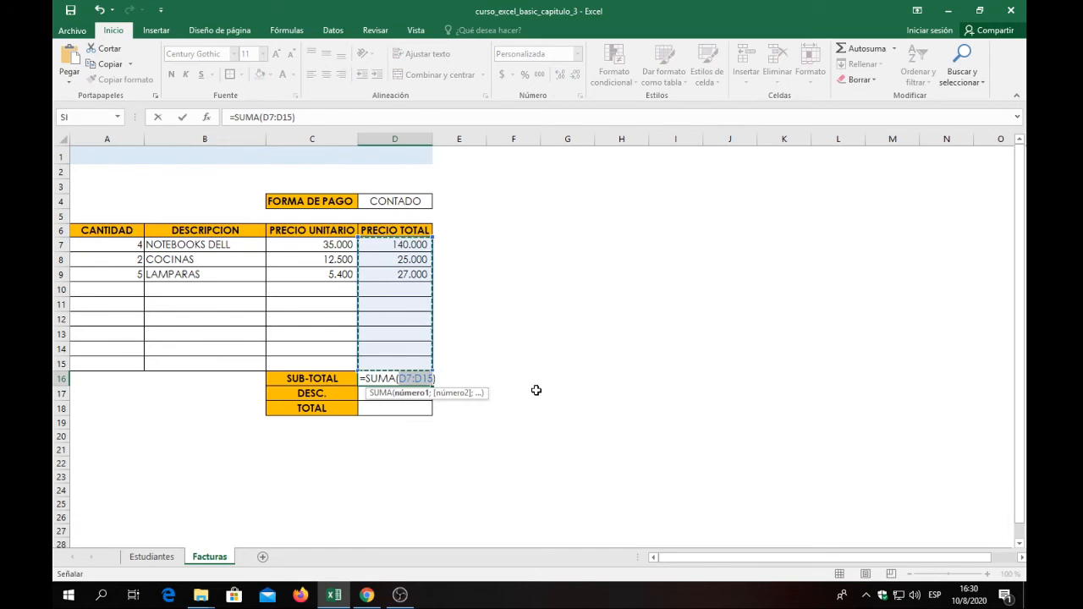
{"action": "key", "text": "Return"}
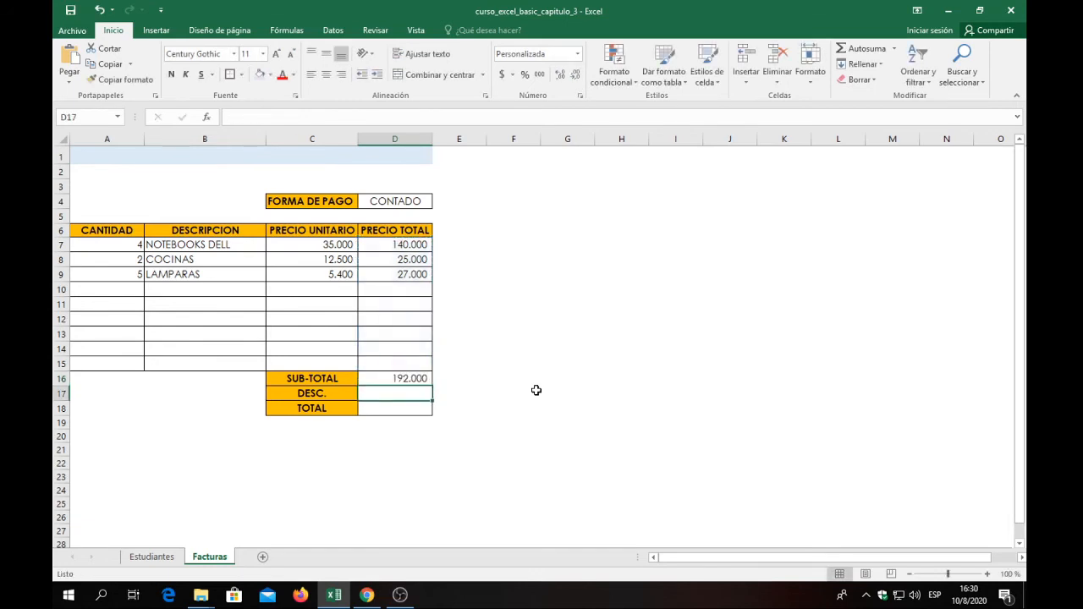
Review the line totals in D7:D9, the SUB-TOTAL, the FORMA DE PAGO in D4 and the DESC. cell D17.
{"action": "left_click_drag", "start_coordinate": [411, 243], "coordinate": [404, 274]}
{"action": "left_click", "coordinate": [396, 380]}
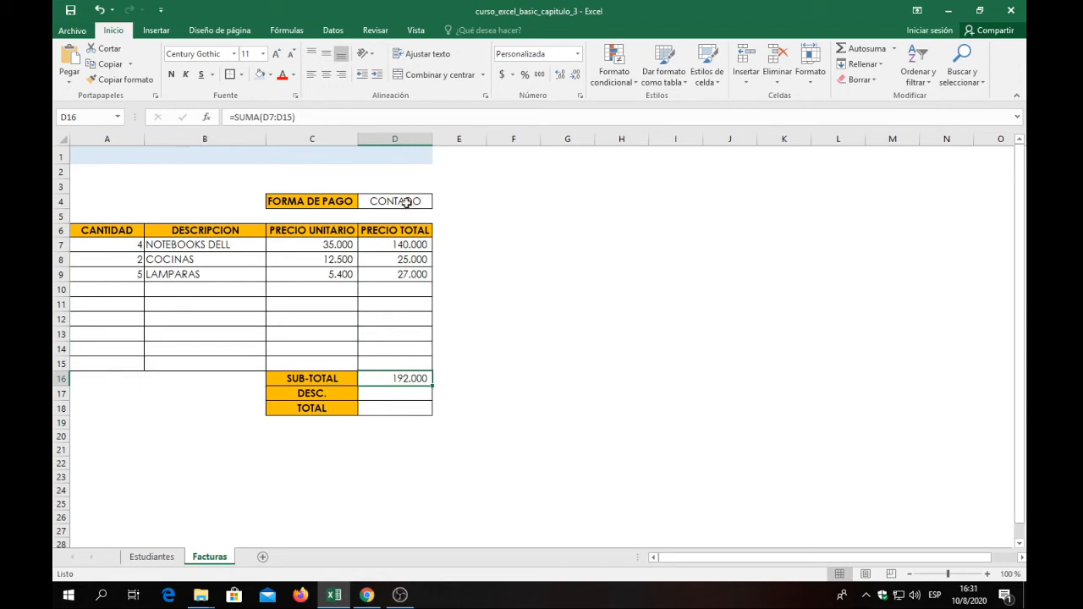
{"action": "left_click", "coordinate": [403, 393]}
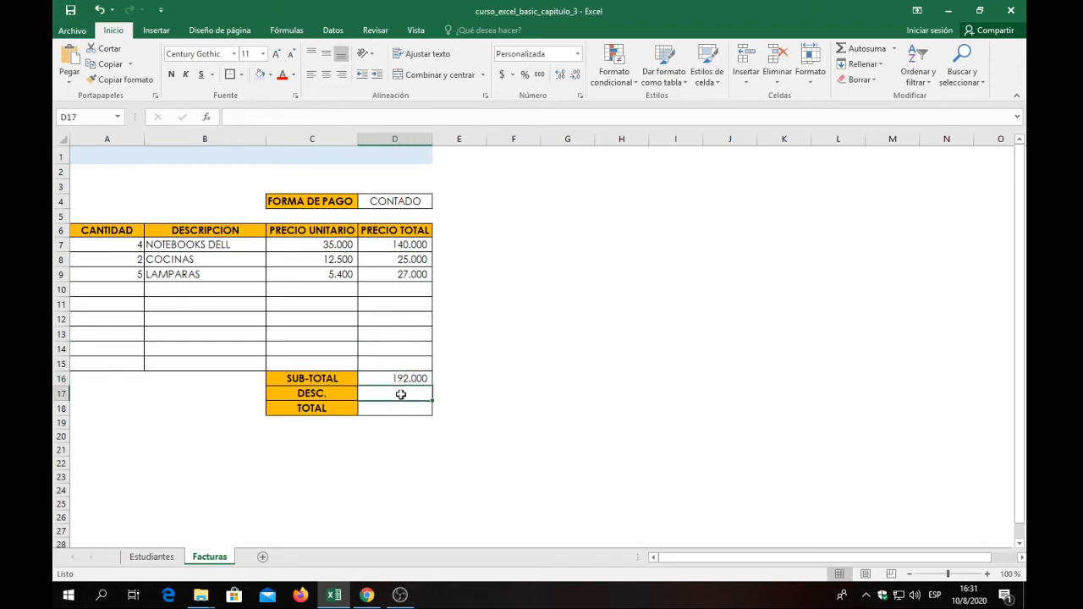
{"action": "left_click", "coordinate": [403, 203]}
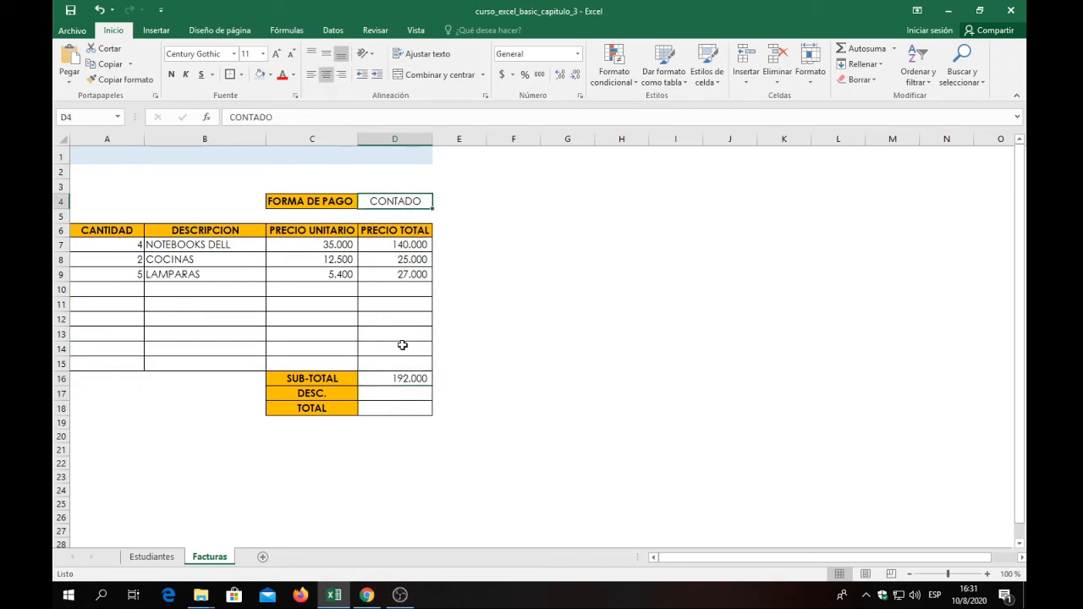
{"action": "left_click", "coordinate": [391, 396]}
{"action": "left_click", "coordinate": [391, 202]}
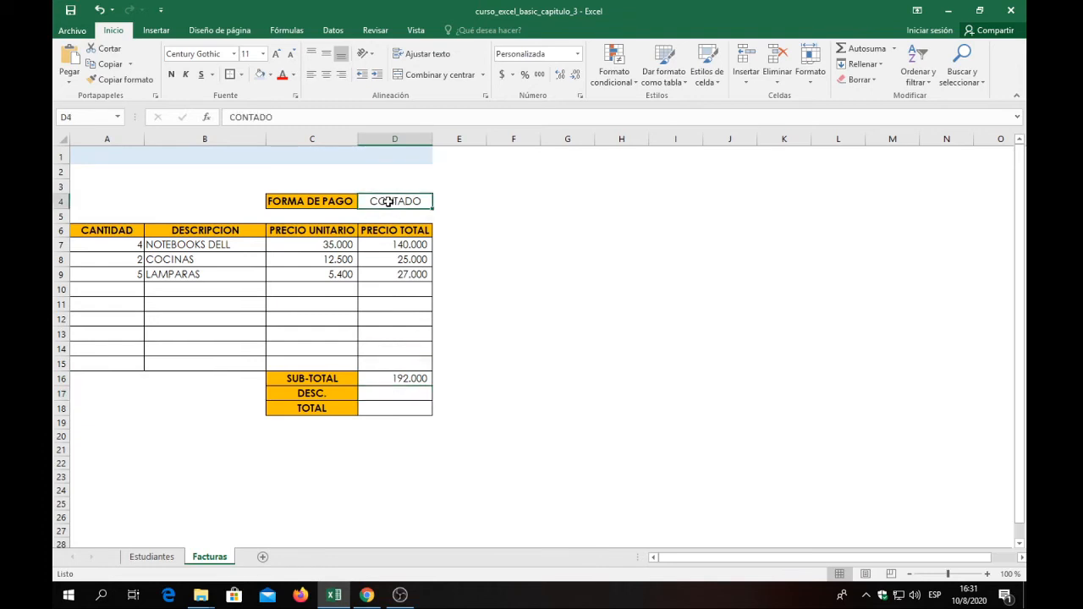
Insert the SI function in DESC. cell D17 and enter D4=CONTADO as its logical test.
{"action": "left_click", "coordinate": [386, 392]}
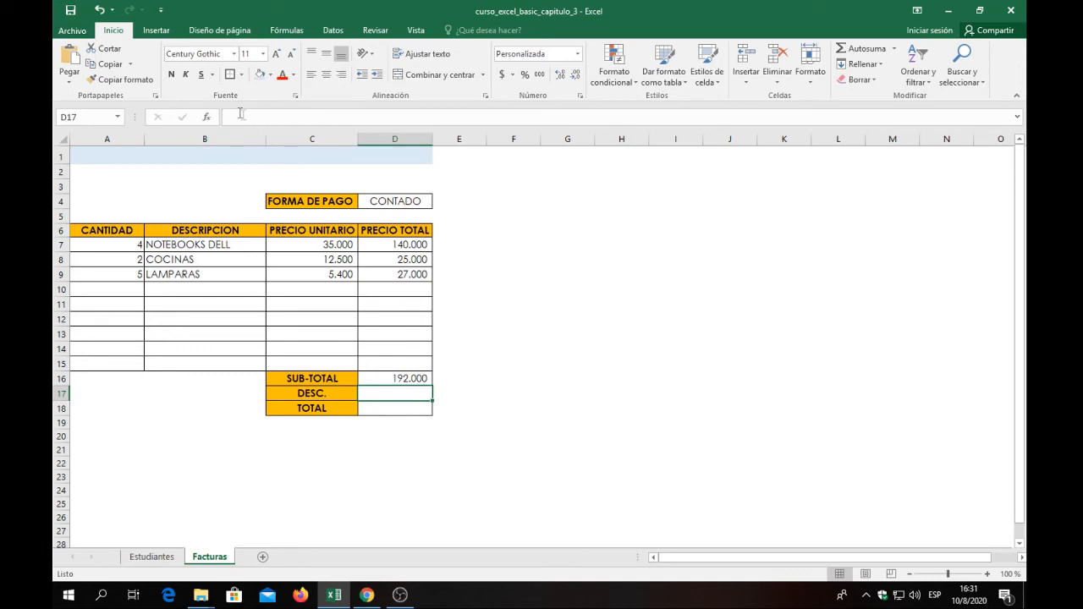
{"action": "left_click", "coordinate": [208, 118]}
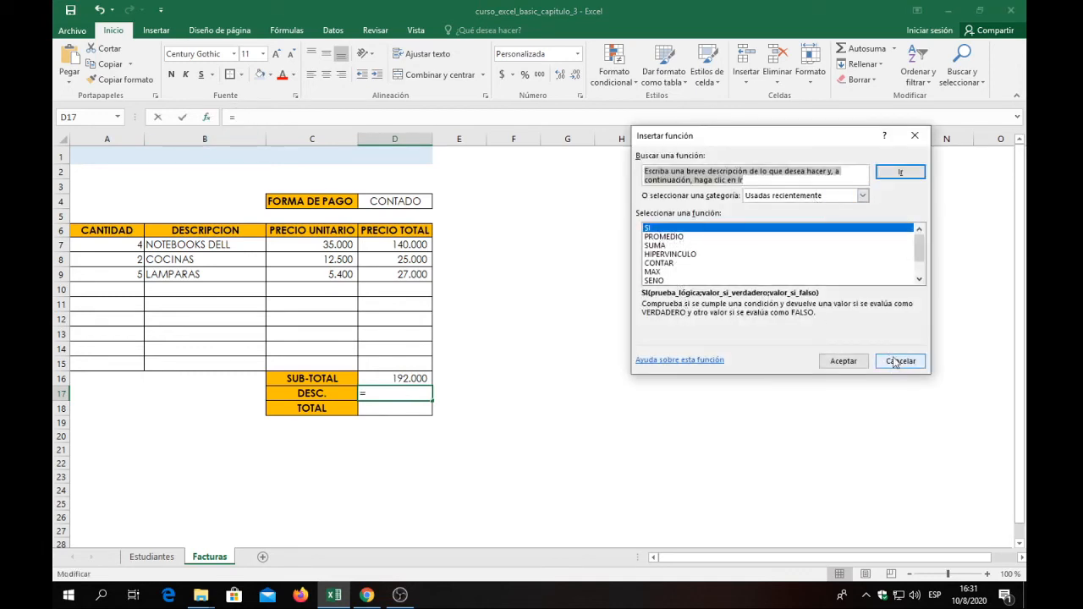
{"action": "left_click", "coordinate": [851, 364]}
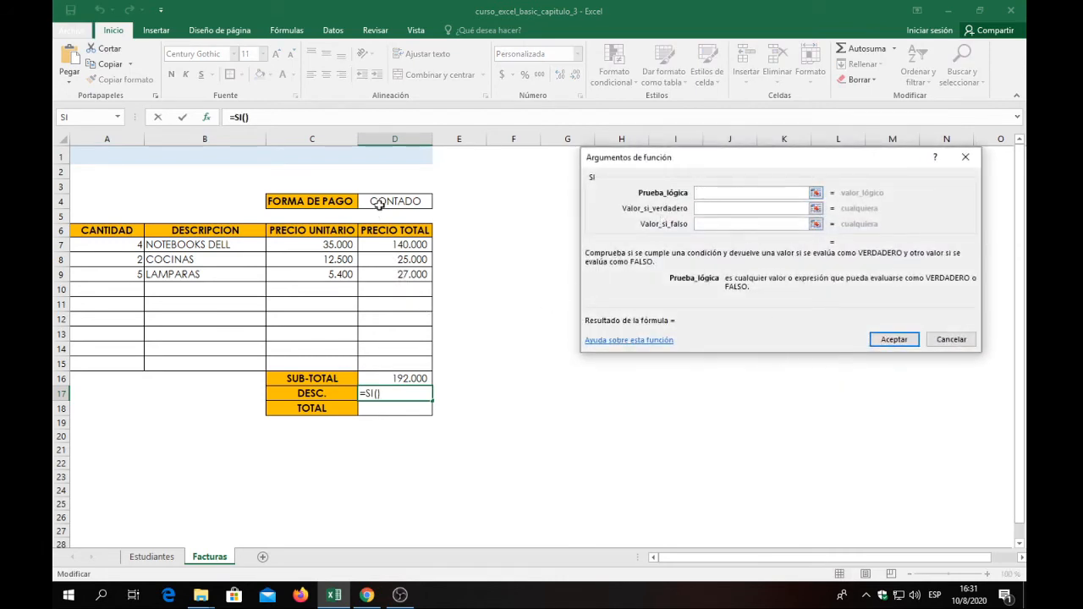
{"action": "left_click", "coordinate": [385, 201]}
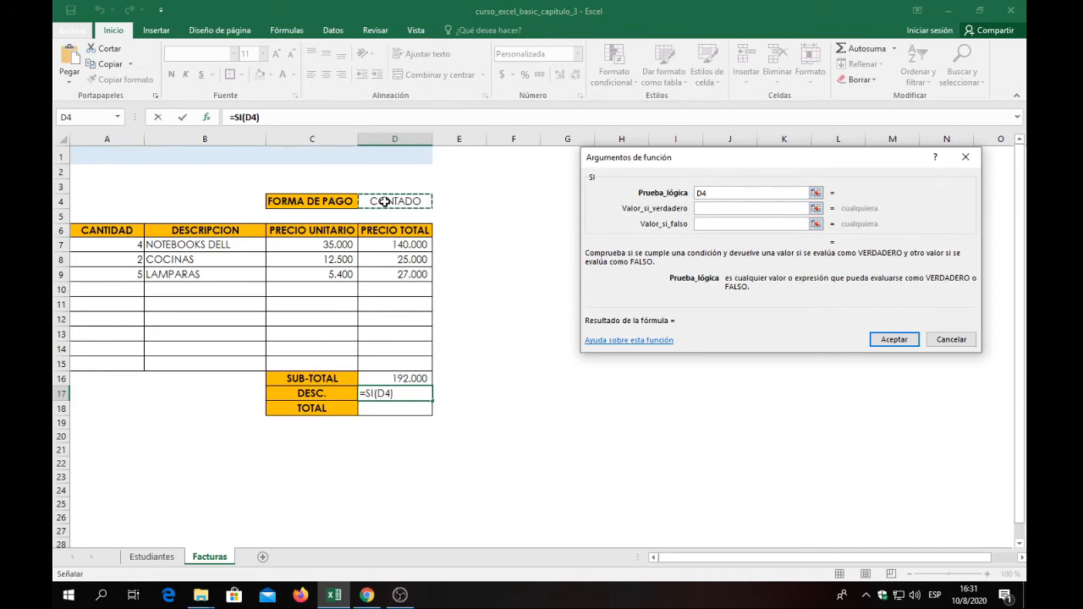
{"action": "type", "text": ")"}
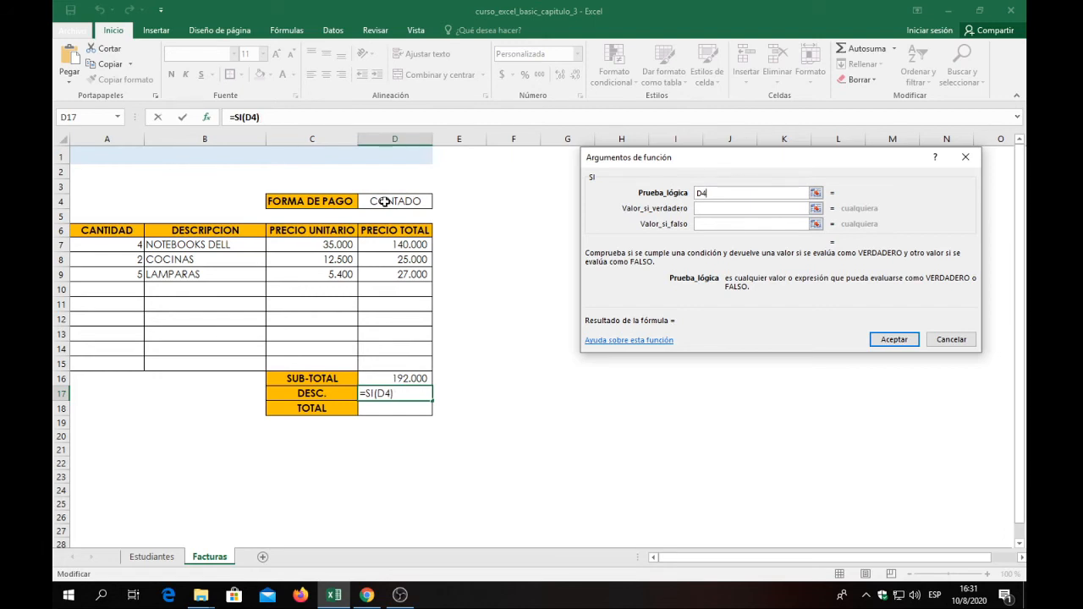
{"action": "type", "text": "=CONTAD"}
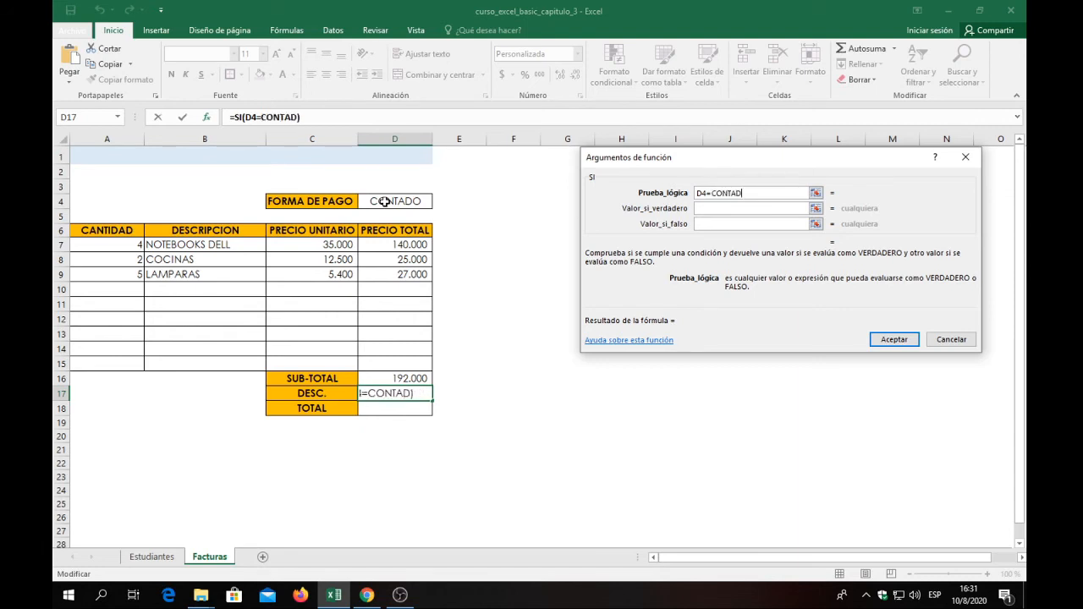
{"action": "type", "text": "O"}
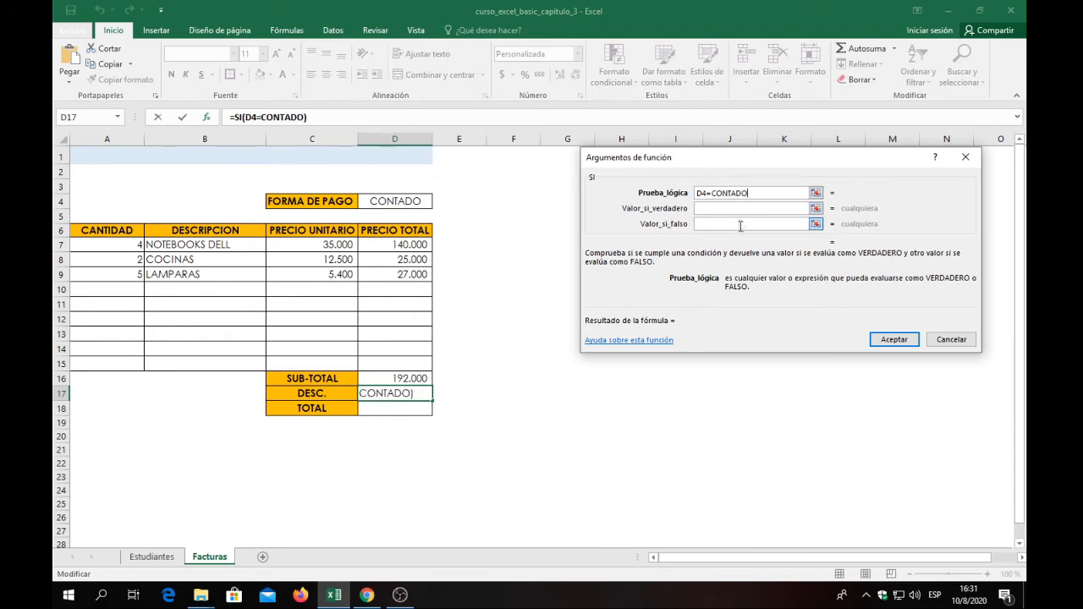
Enclose CONTADO in quotation marks so that the logical test reads D4="CONTADO".
{"action": "left_click", "coordinate": [703, 194]}
{"action": "left_click", "coordinate": [728, 211]}
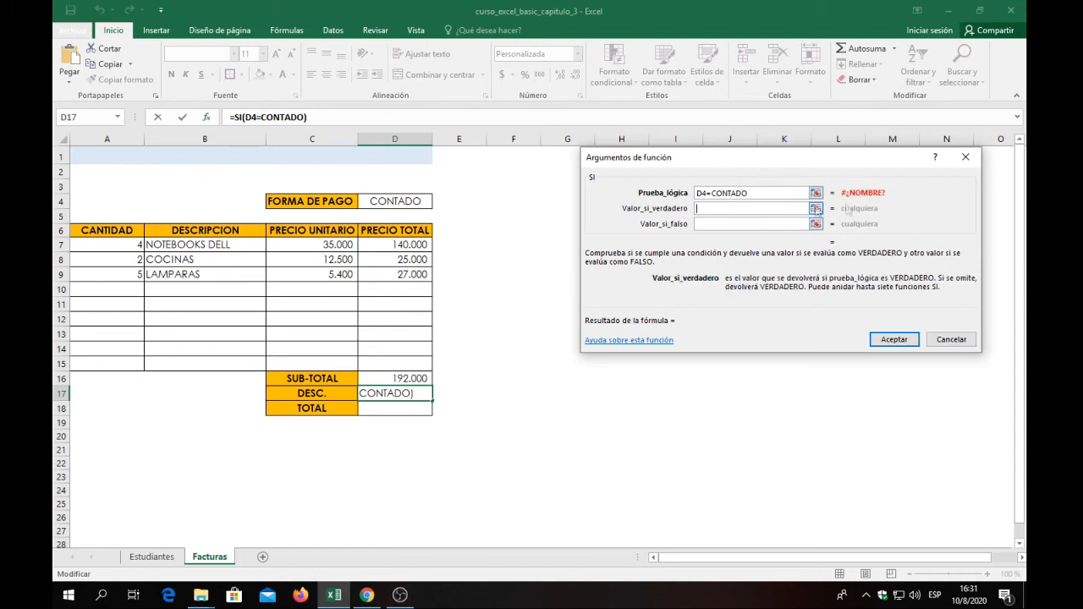
{"action": "left_click", "coordinate": [766, 193]}
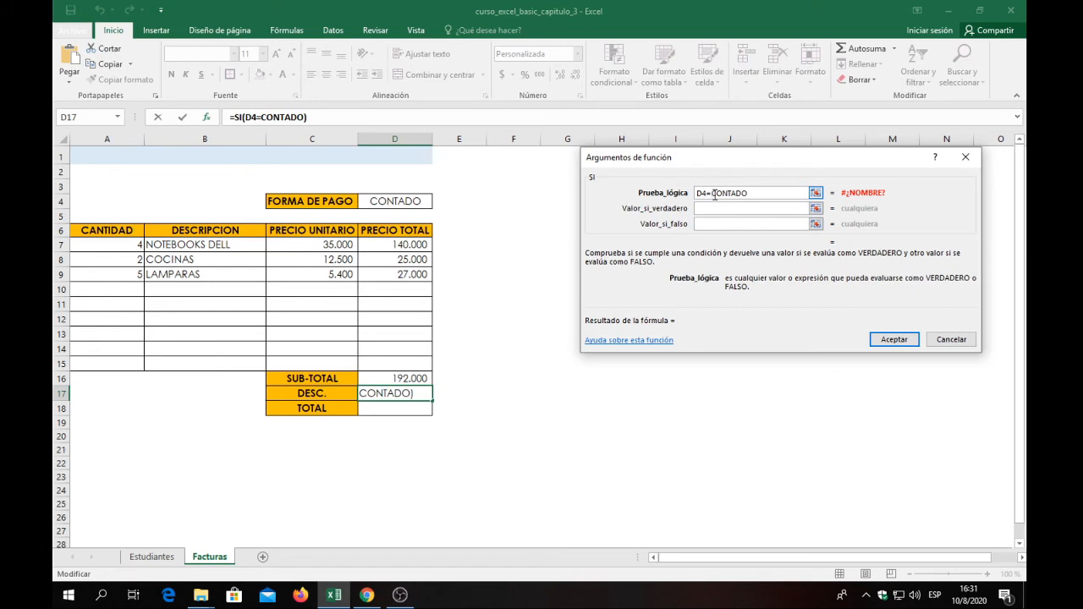
{"action": "type", "text": "\""}
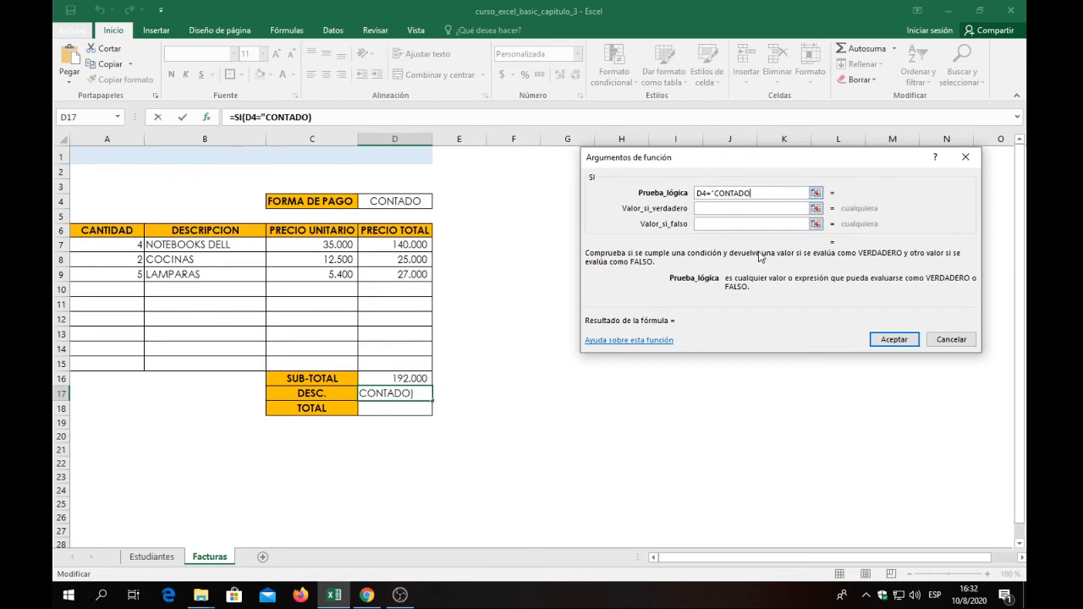
{"action": "type", "text": "\""}
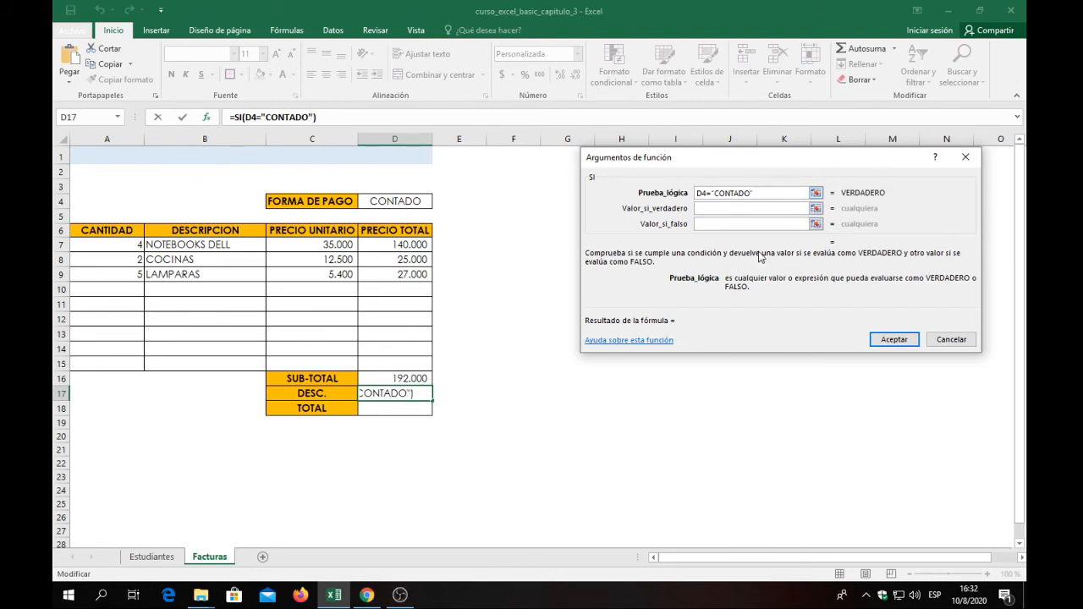
Set the SI function's value if true to D16*10% and its value if false to 0, and accept the discount formula.
{"action": "left_click", "coordinate": [773, 206]}
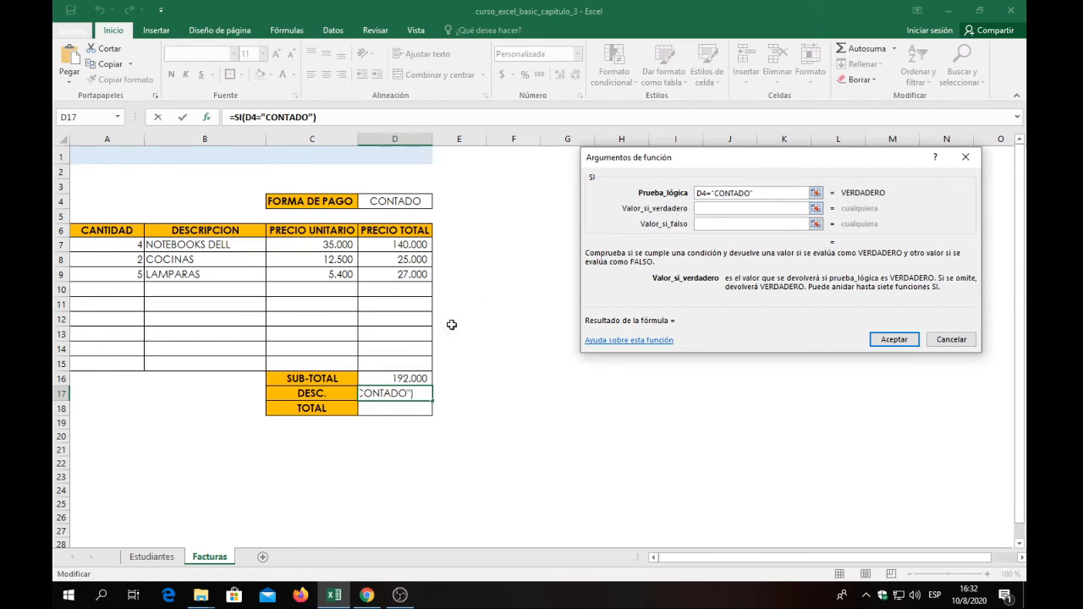
{"action": "left_click", "coordinate": [390, 379]}
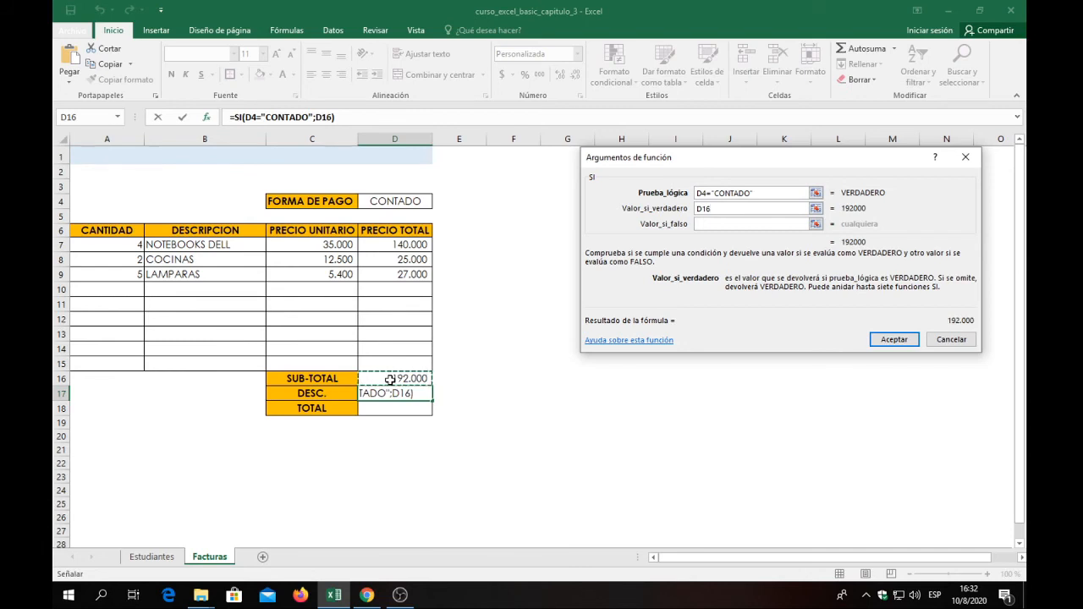
{"action": "type", "text": "*1"}
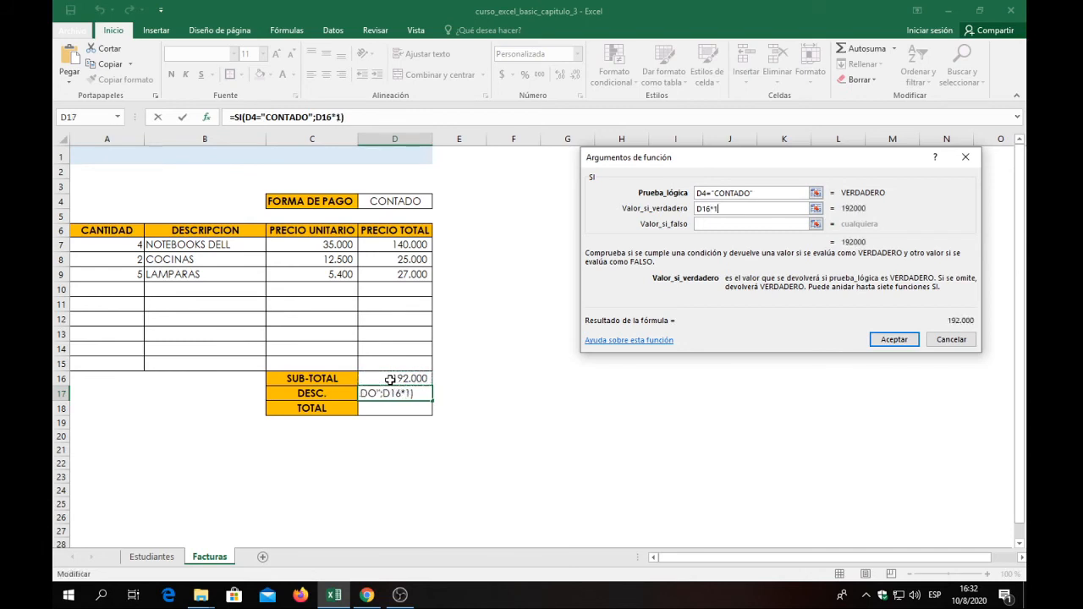
{"action": "type", "text": "05"}
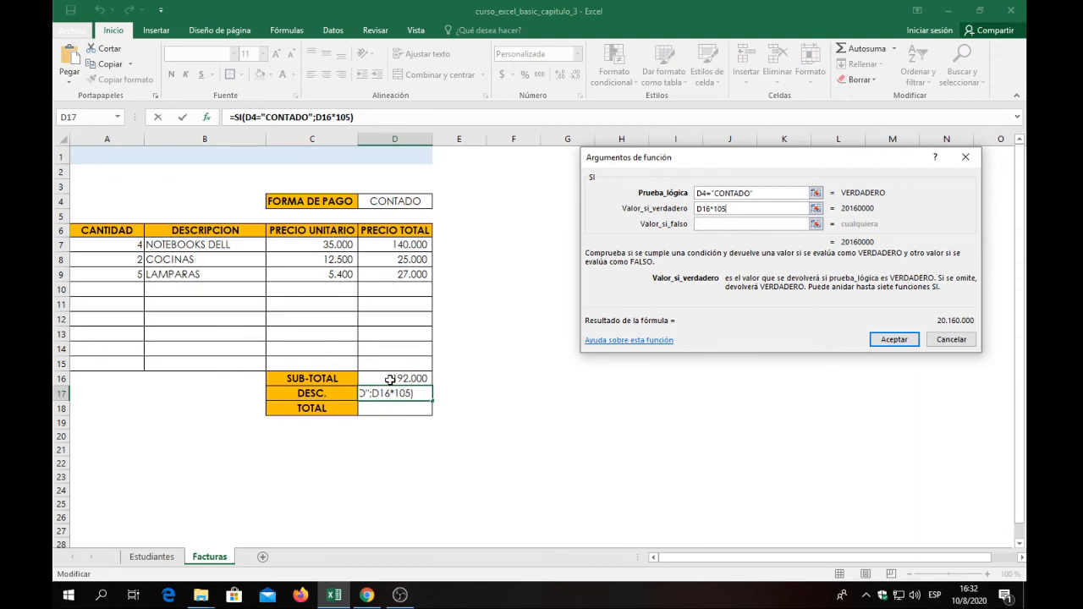
{"action": "key", "text": "BackSpace"}
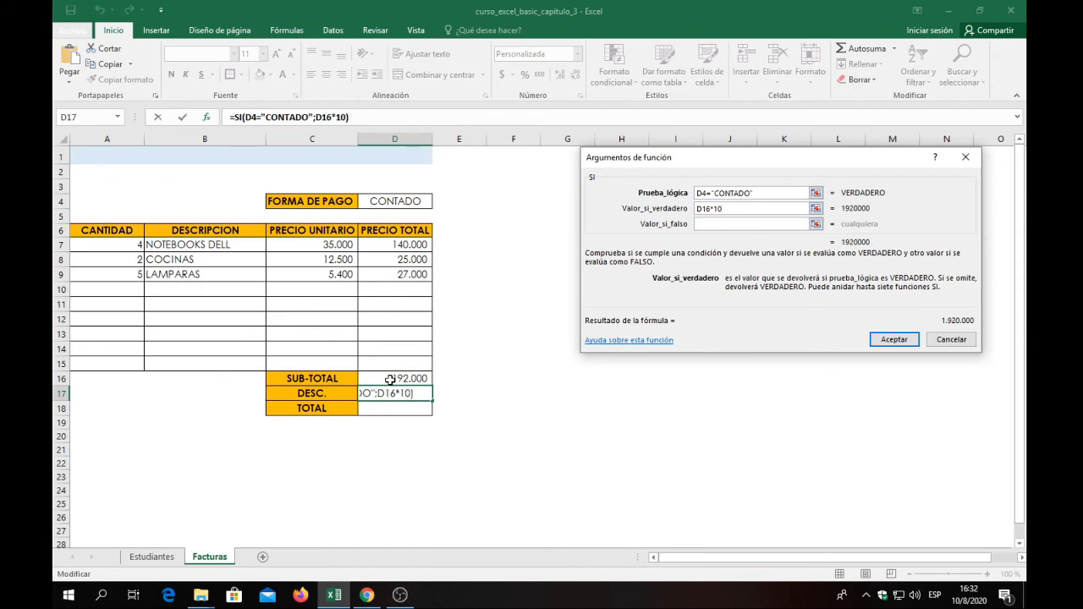
{"action": "type", "text": "%"}
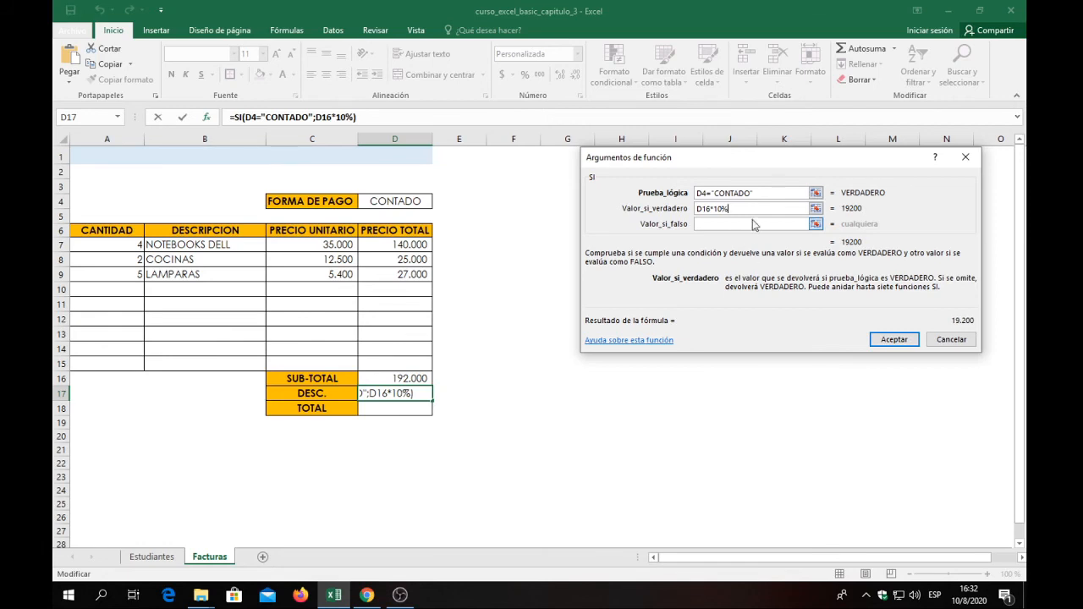
{"action": "left_click", "coordinate": [726, 224]}
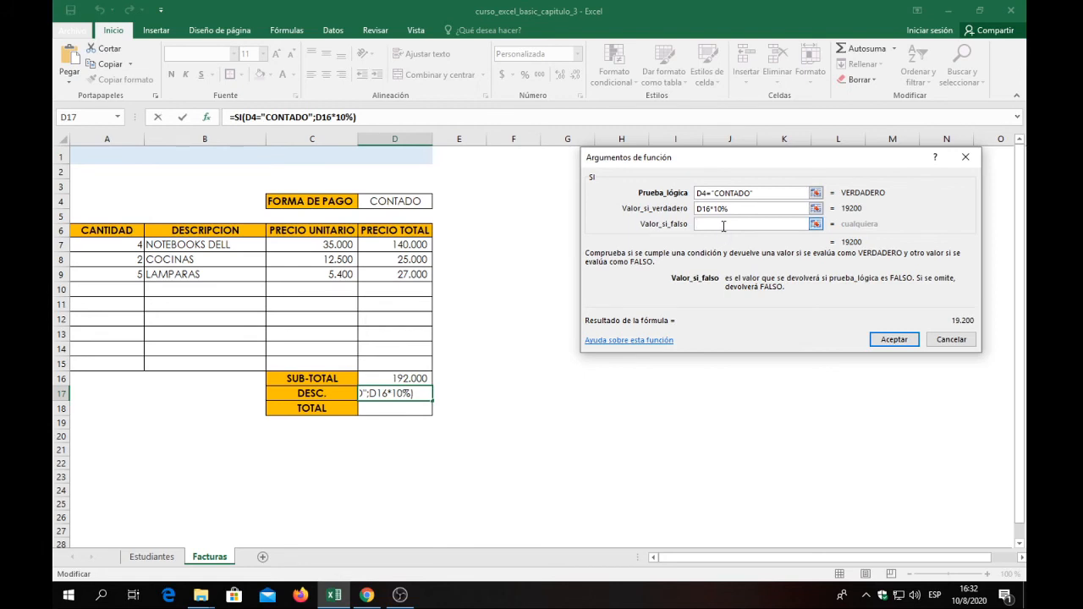
{"action": "type", "text": "0"}
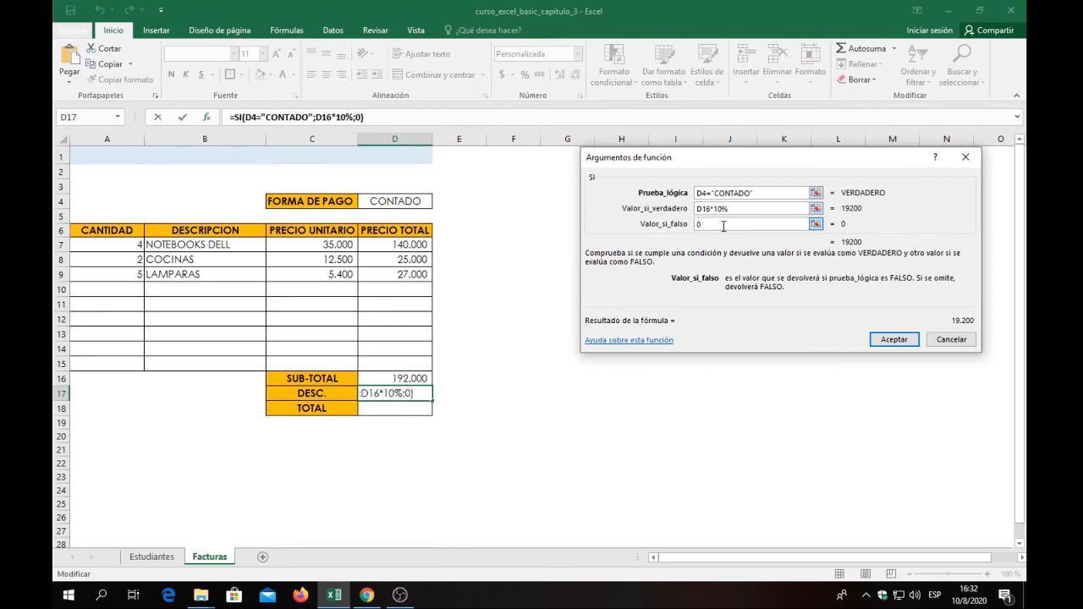
{"action": "left_click", "coordinate": [898, 340]}
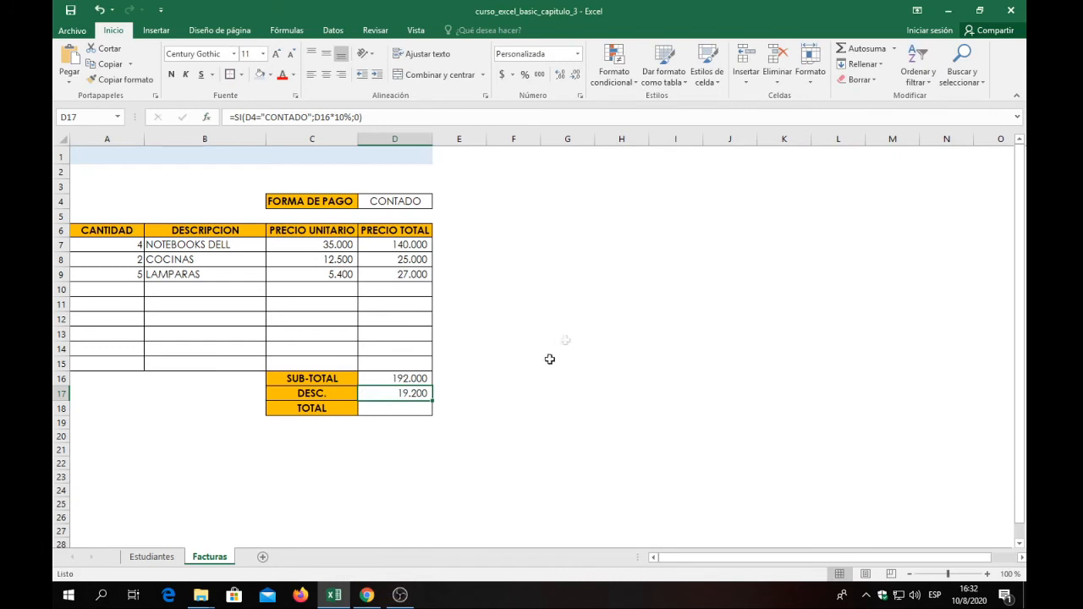
Change the discount rate in the SI formula of DESC. cell D17 to 5%.
{"action": "double_click", "coordinate": [395, 395]}
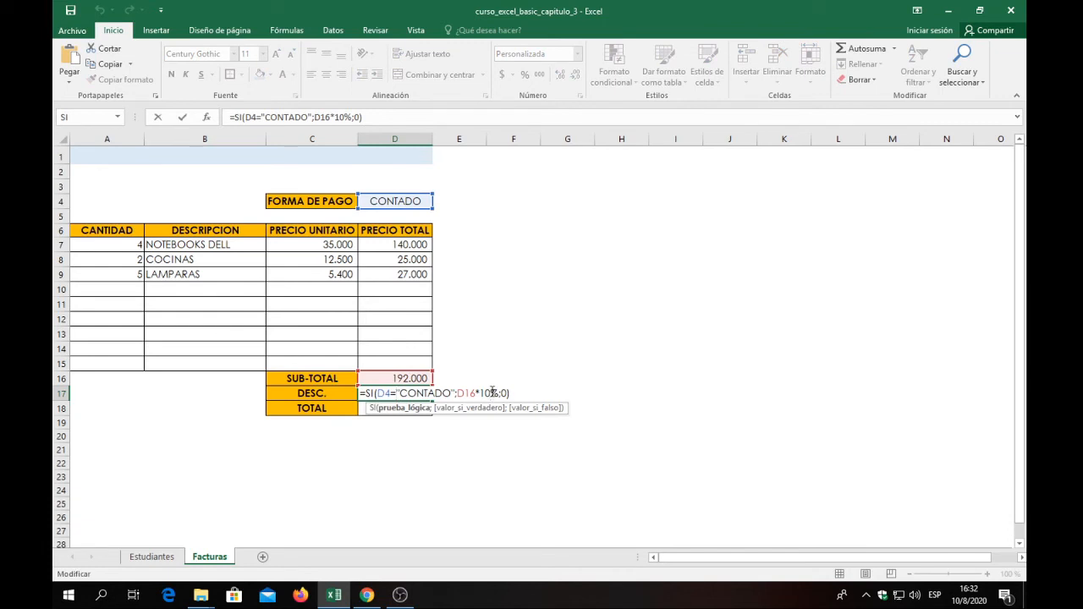
{"action": "left_click", "coordinate": [490, 393]}
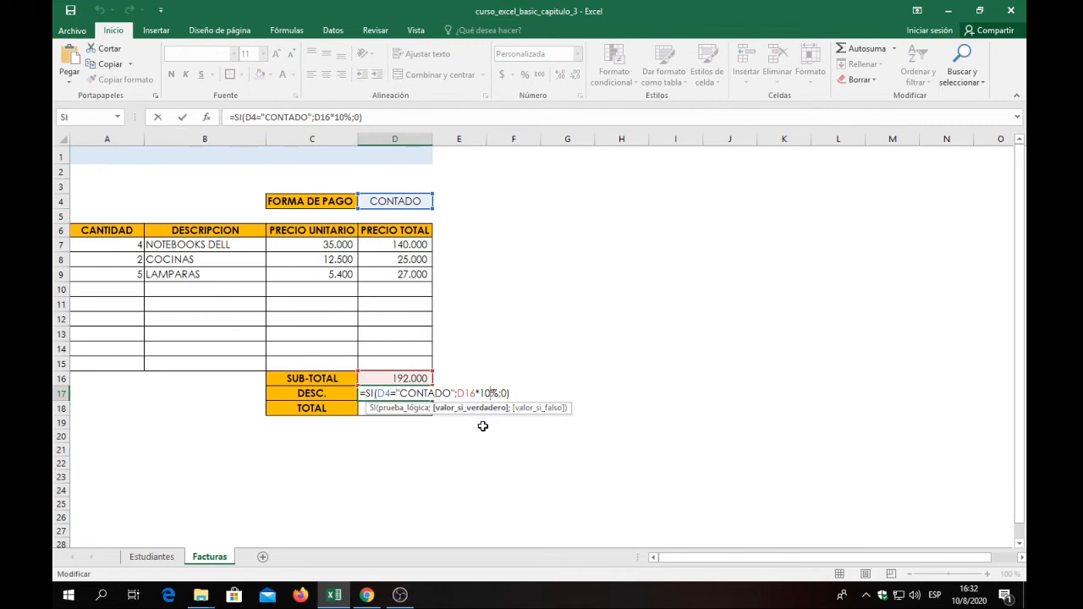
{"action": "key", "text": "BackSpace"}
{"action": "key", "text": "BackSpace"}
{"action": "type", "text": "5+"}
{"action": "key", "text": "BackSpace"}
{"action": "key", "text": "Return"}
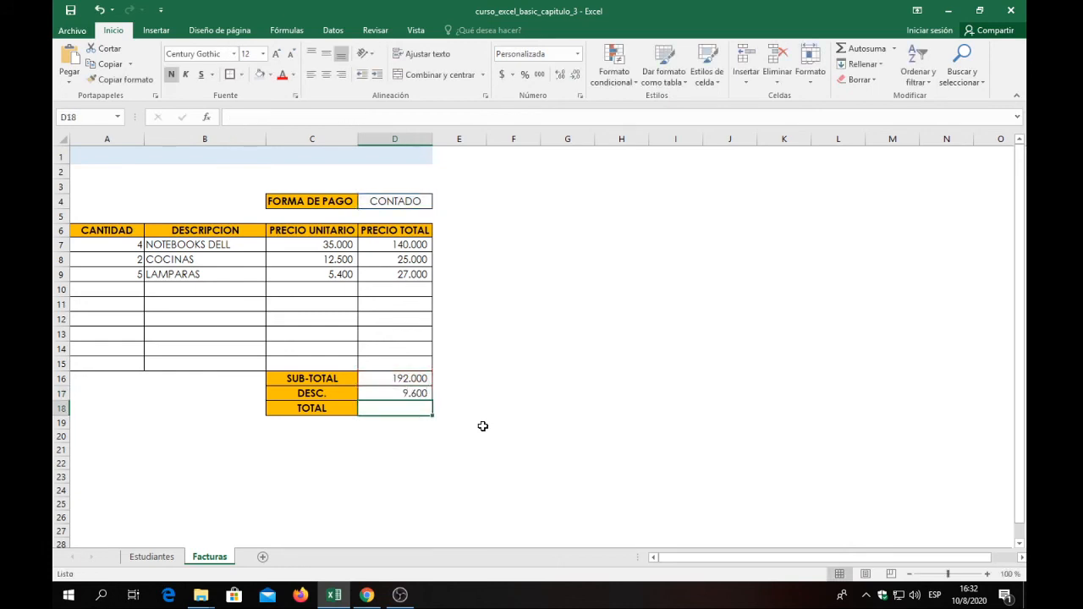
Enter the TOTAL formula =D16-D17 in cell D18 to subtract the discount from the SUB-TOTAL.
{"action": "double_click", "coordinate": [393, 410]}
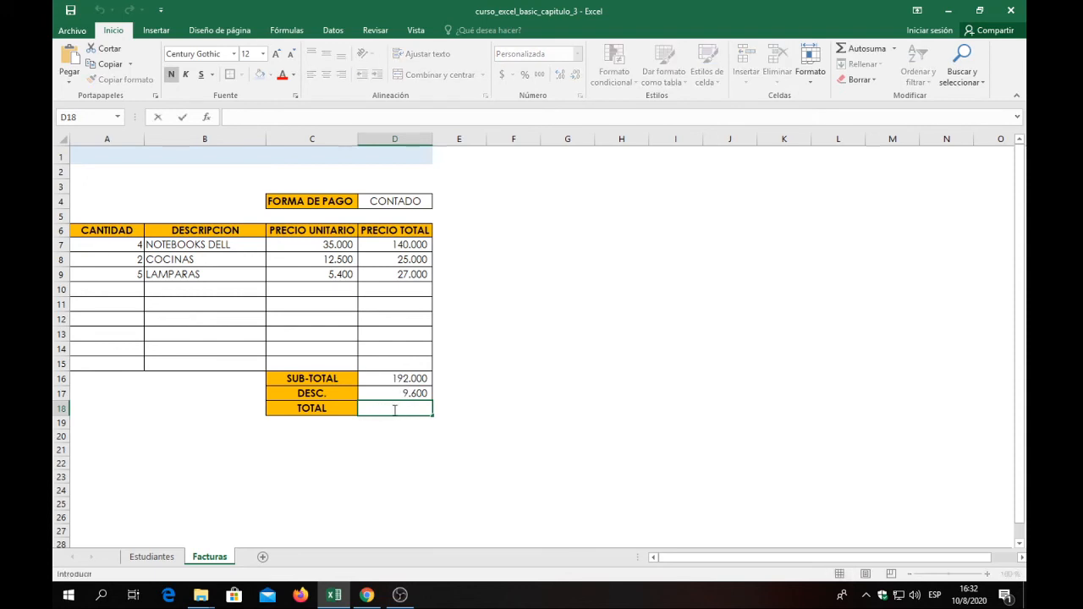
{"action": "type", "text": "="}
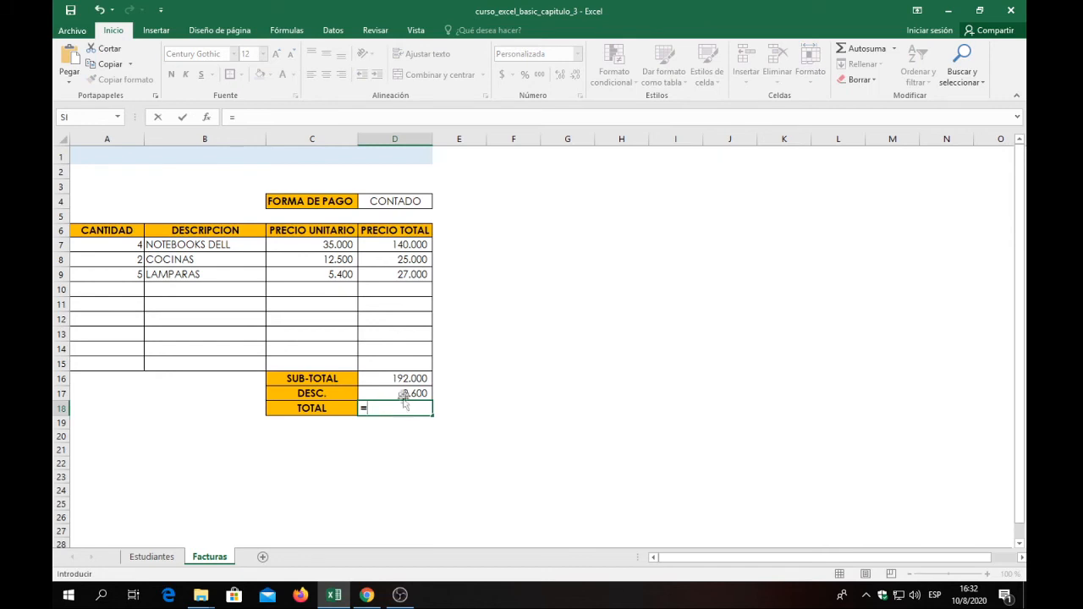
{"action": "left_click", "coordinate": [390, 378]}
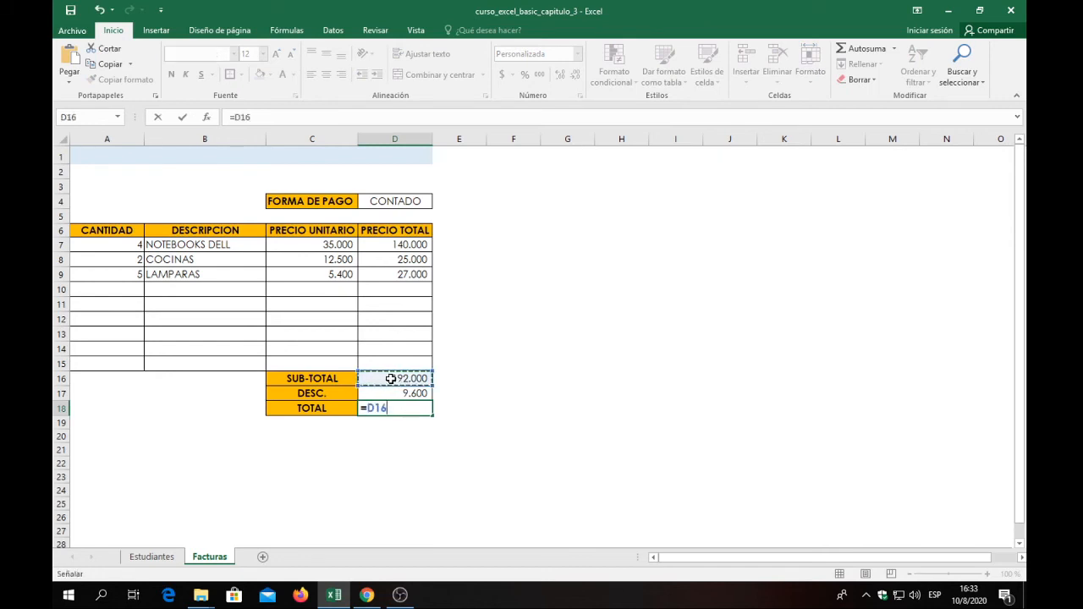
{"action": "type", "text": "-"}
{"action": "left_click", "coordinate": [402, 393]}
{"action": "key", "text": "Return"}
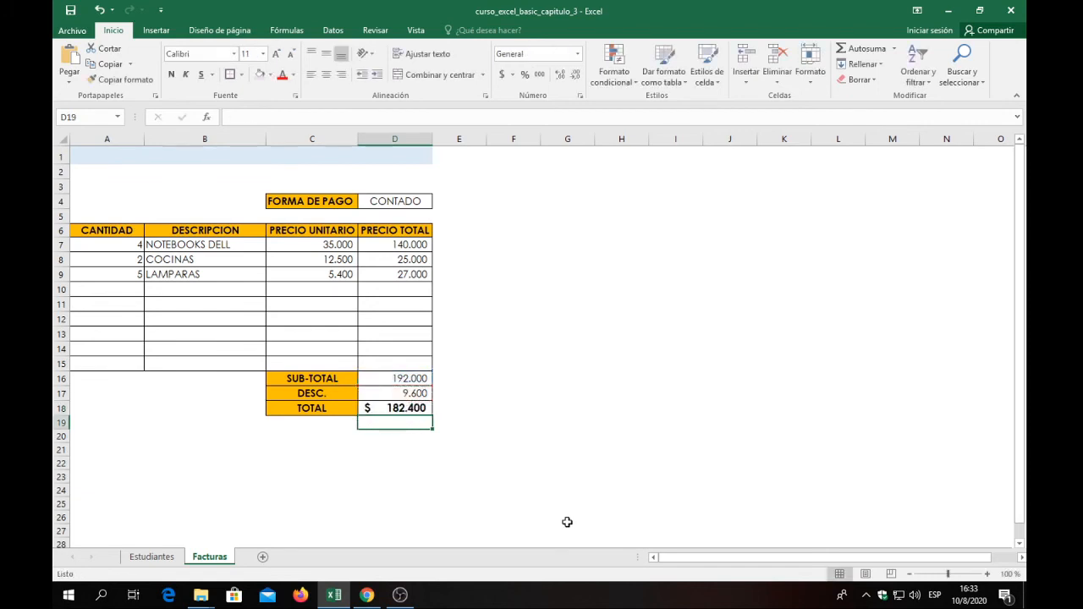
{"action": "left_click", "coordinate": [483, 421]}
{"action": "left_click", "coordinate": [385, 408]}
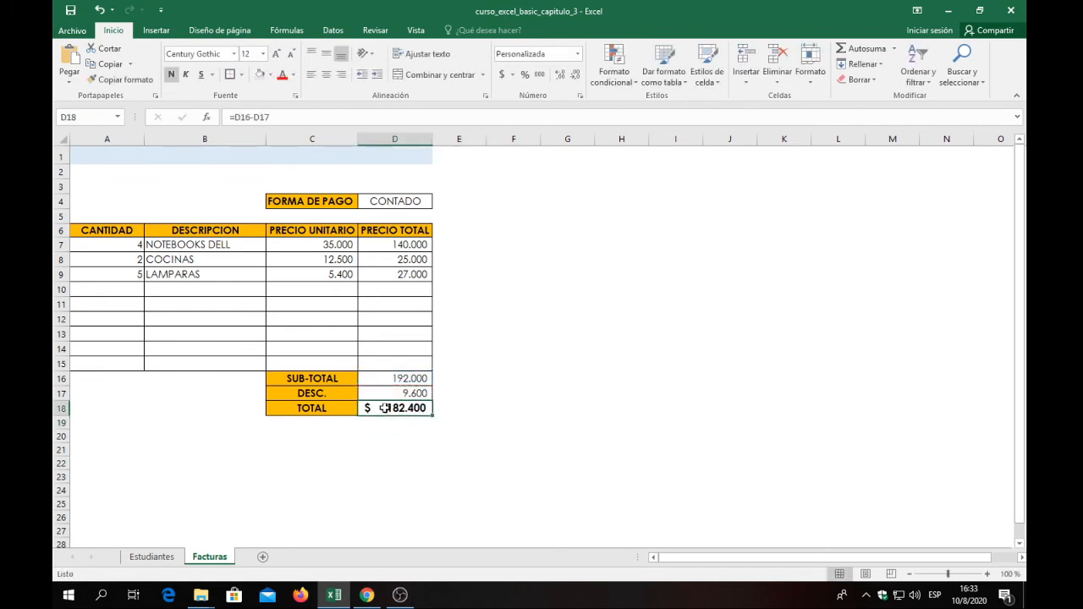
Clear the FORMA DE PAGO value in cell D4 to test the discount without a payment form.
{"action": "left_click", "coordinate": [421, 202]}
{"action": "double_click", "coordinate": [425, 201]}
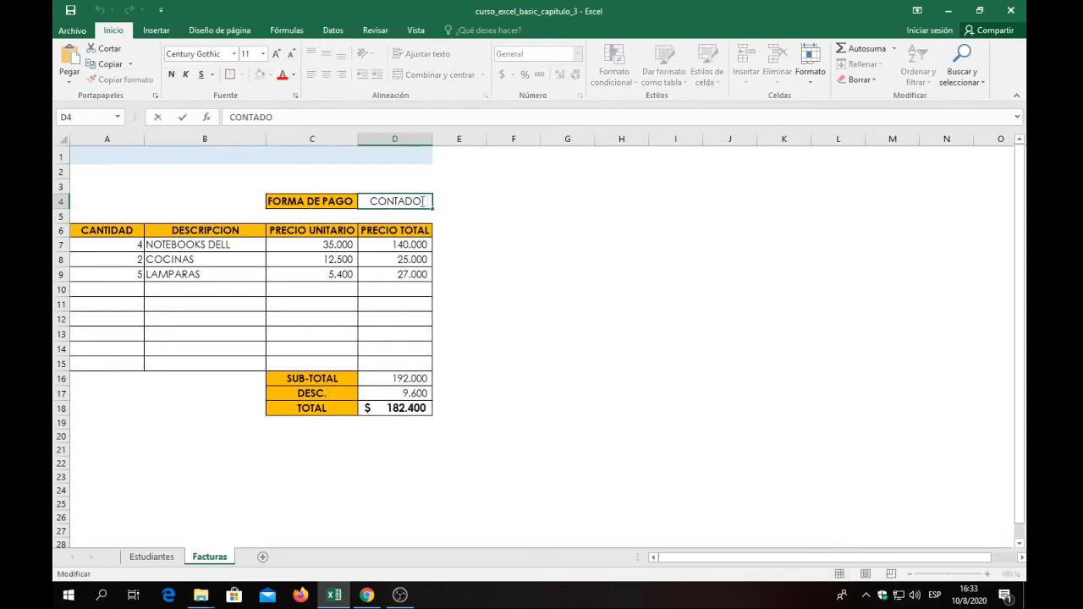
{"action": "key", "text": "BackSpace"}
{"action": "key", "text": "BackSpace"}
{"action": "key", "text": "BackSpace"}
{"action": "key", "text": "BackSpace"}
{"action": "key", "text": "BackSpace"}
{"action": "key", "text": "BackSpace"}
{"action": "key", "text": "BackSpace"}
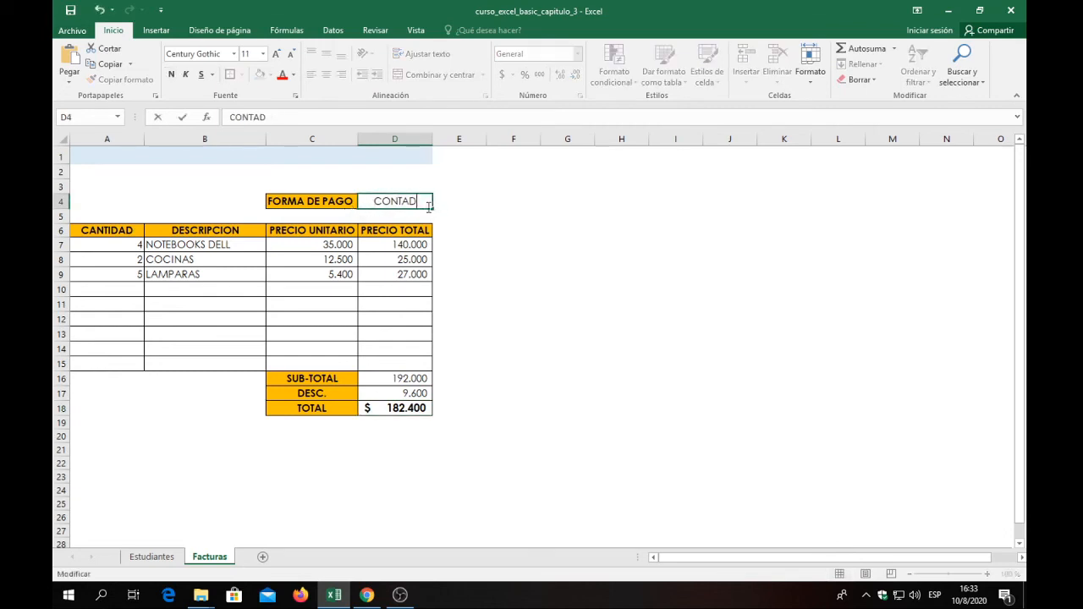
{"action": "key", "text": "Return"}
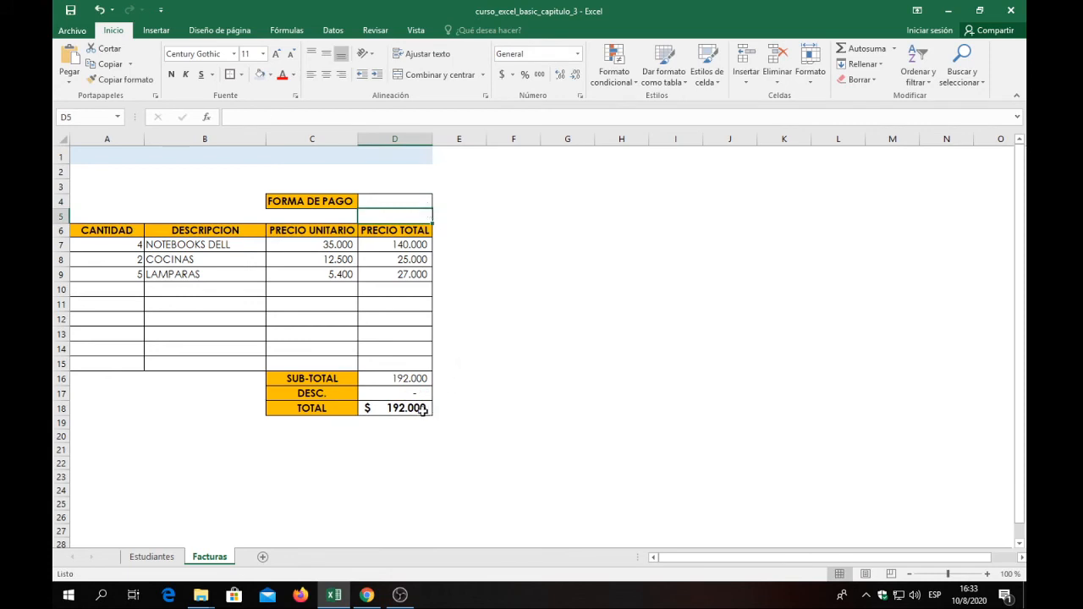
Test TARJETA as the FORMA DE PAGO in cell D4 and set it back to CONTADO.
{"action": "left_click", "coordinate": [396, 203]}
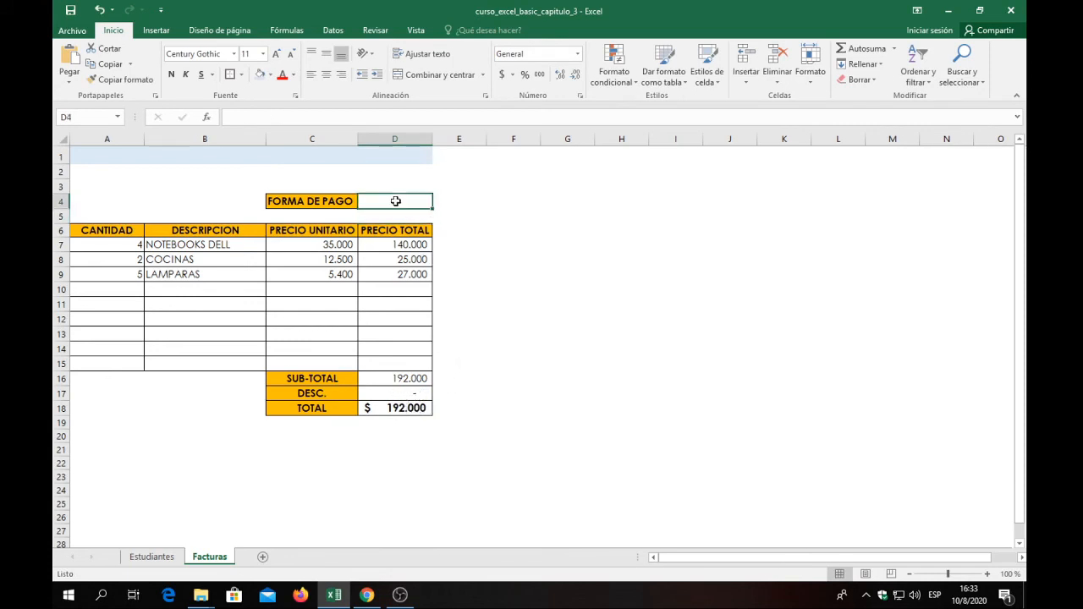
{"action": "type", "text": "TARJETA+"}
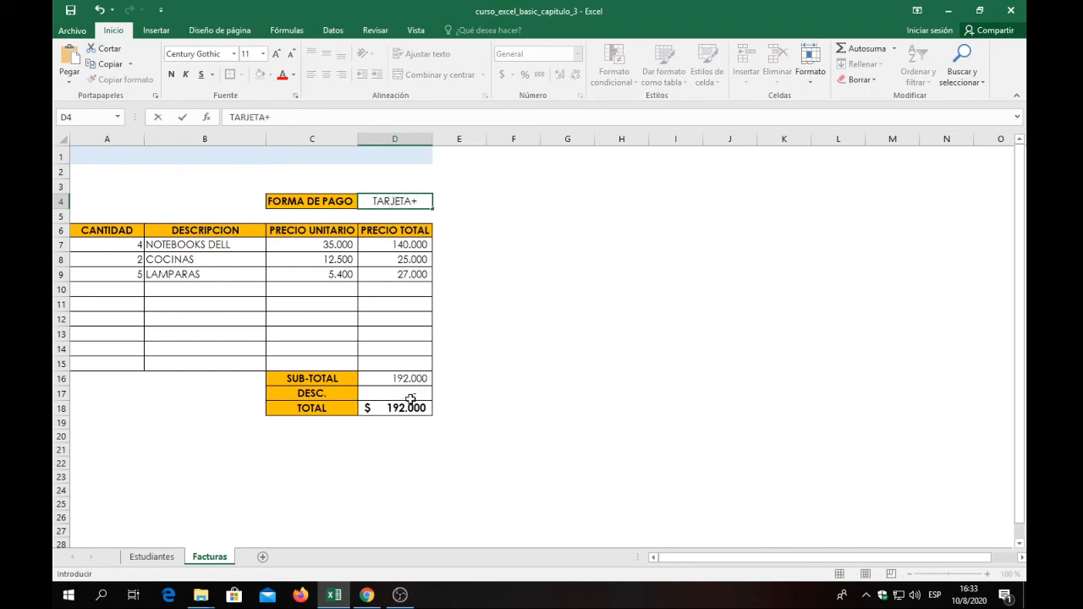
{"action": "left_click_drag", "start_coordinate": [425, 203], "coordinate": [356, 209]}
{"action": "type", "text": "ONTADO"}
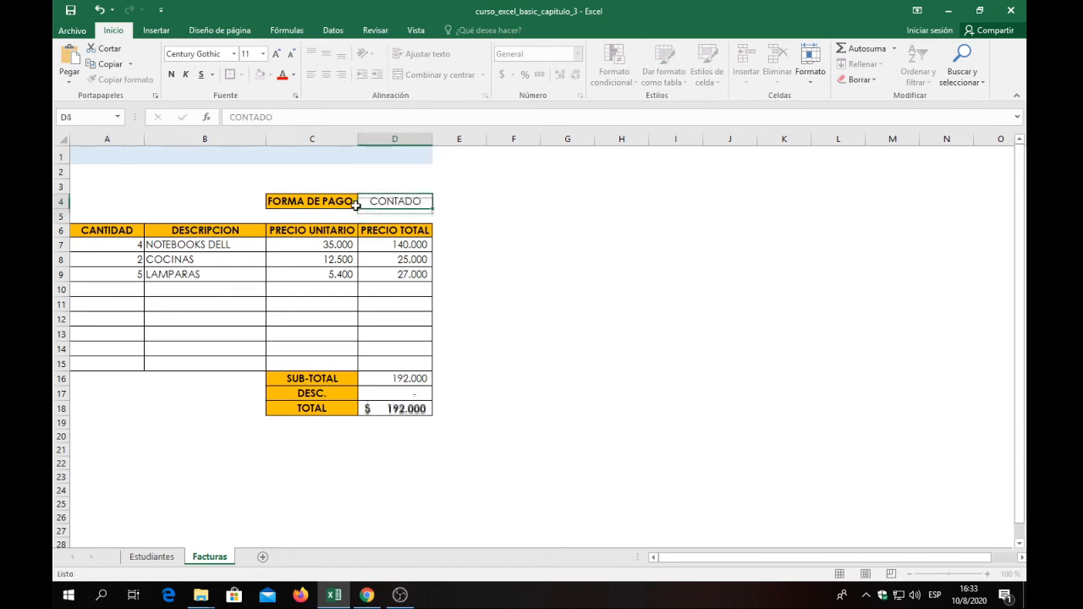
{"action": "key", "text": "Return"}
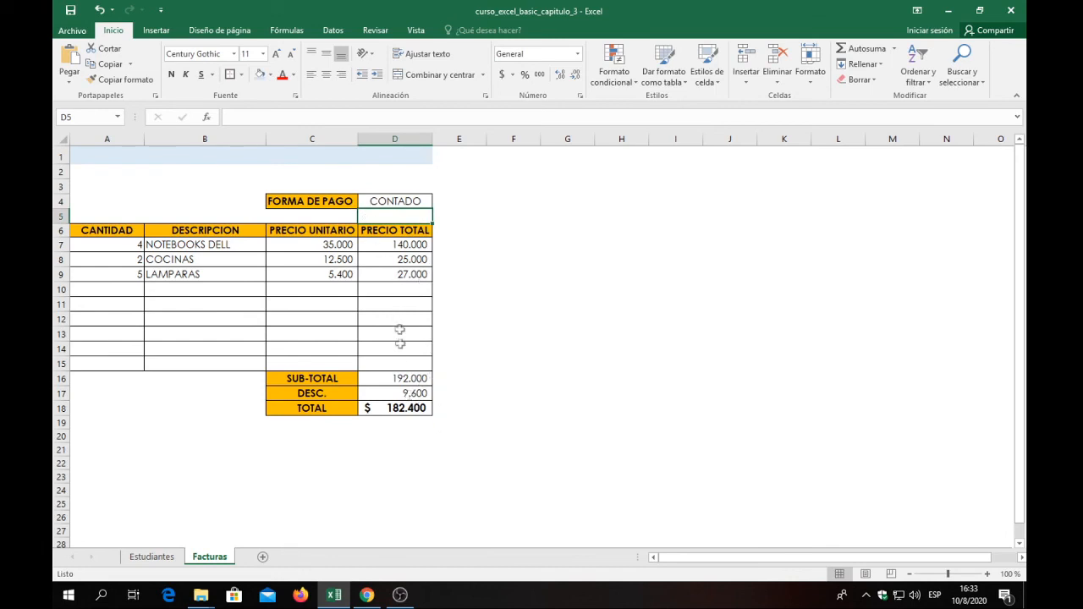
Delete the formulas in DESC. cell D17 and TOTAL cell D18, and check the SUB-TOTAL formula against the line totals.
{"action": "left_click", "coordinate": [407, 203]}
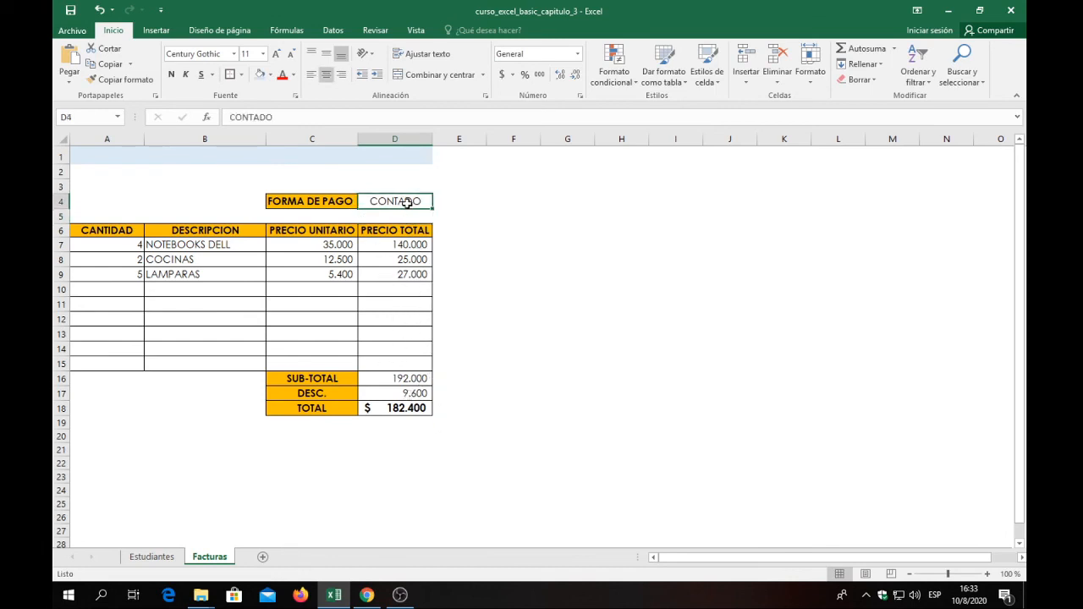
{"action": "left_click", "coordinate": [418, 395]}
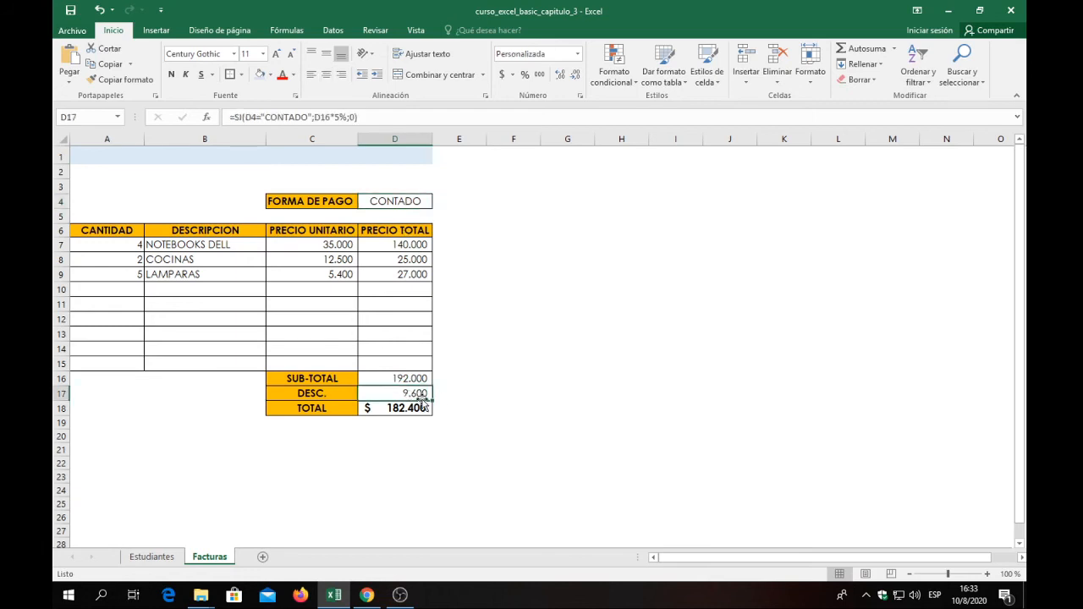
{"action": "key", "text": "Delete"}
{"action": "left_click", "coordinate": [421, 408]}
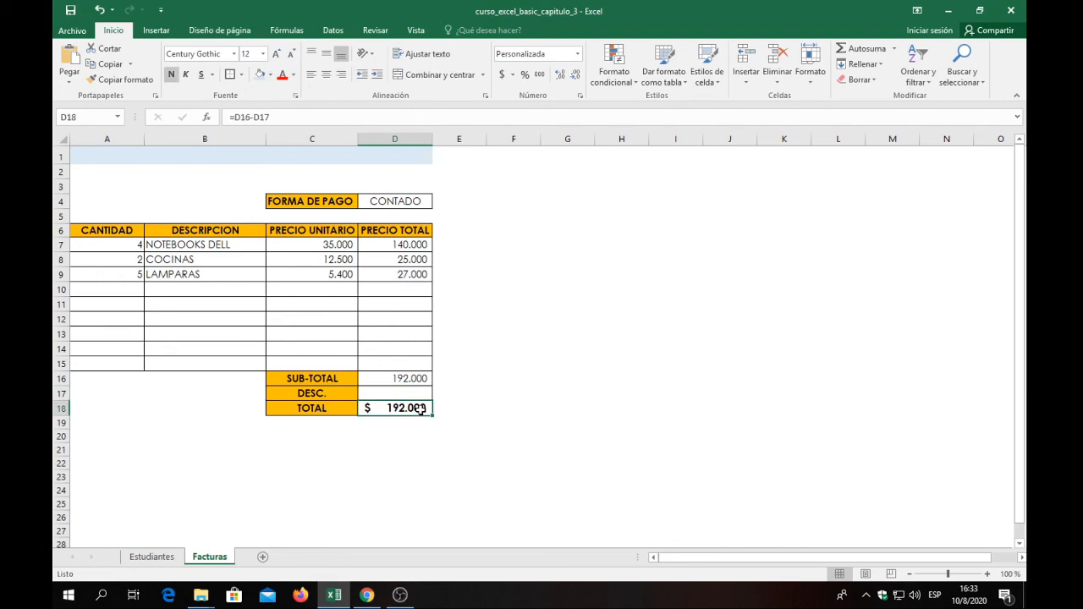
{"action": "key", "text": "Delete"}
{"action": "left_click", "coordinate": [411, 379]}
{"action": "left_click_drag", "start_coordinate": [407, 246], "coordinate": [405, 276]}
{"action": "left_click", "coordinate": [415, 380]}
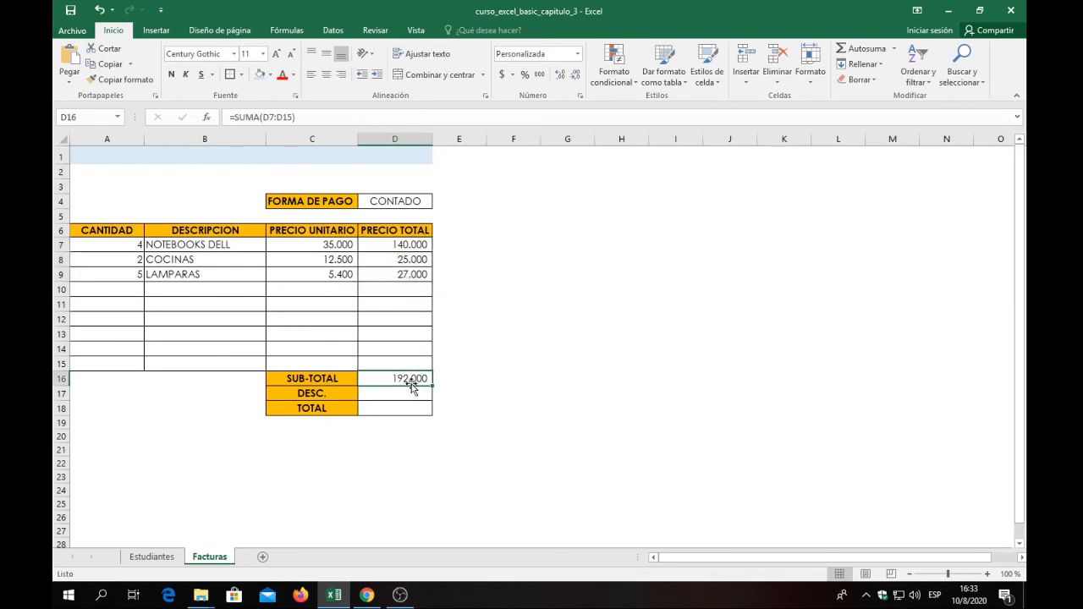
Insert the SI function in DESC. cell D17 with D4="CONTADO" as its logical test.
{"action": "left_click", "coordinate": [400, 395]}
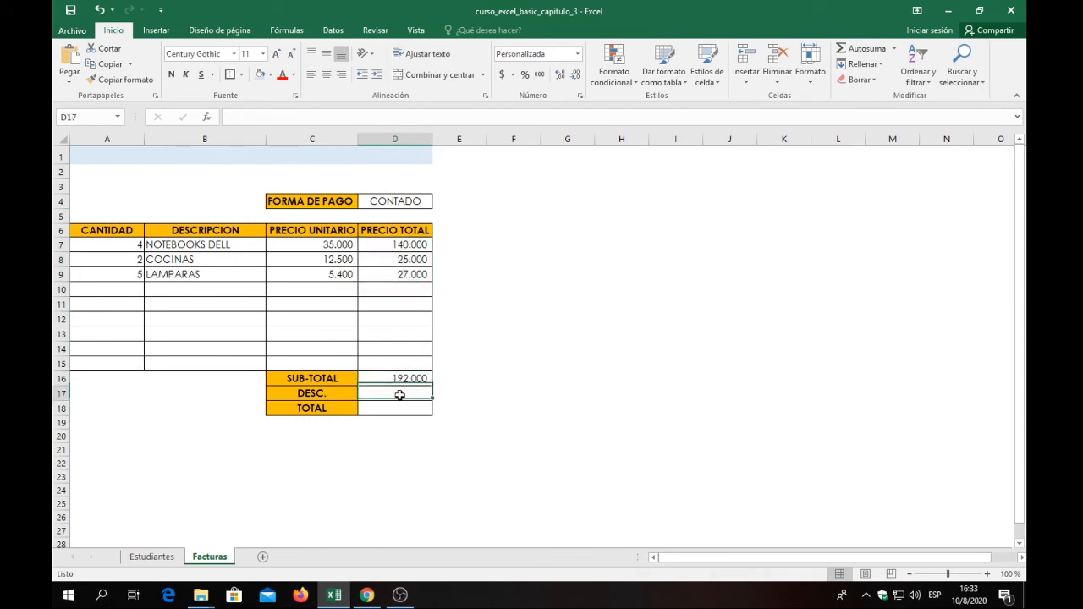
{"action": "left_click", "coordinate": [205, 117]}
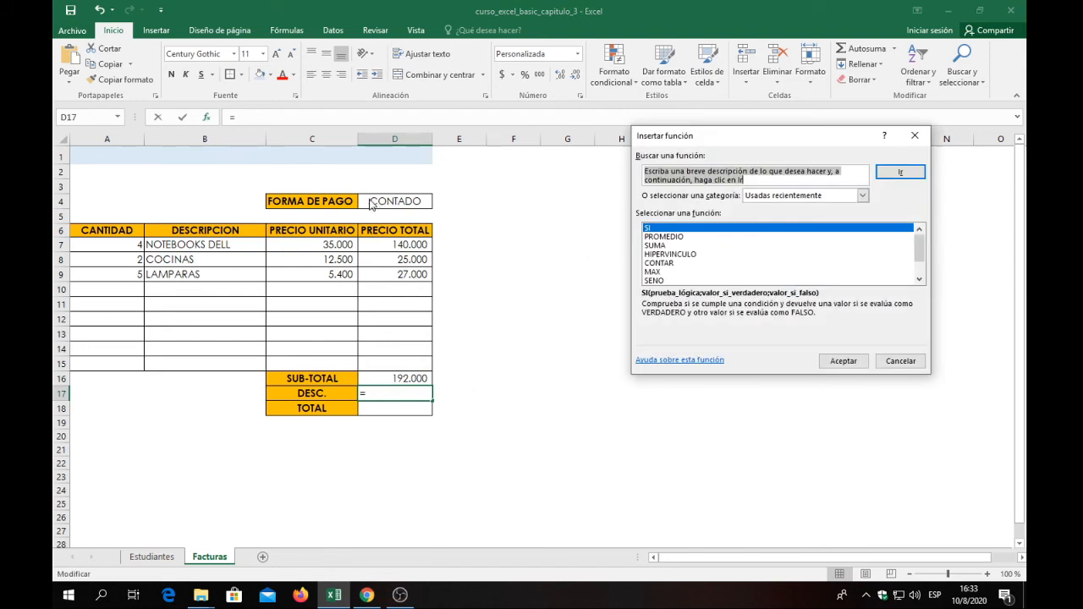
{"action": "left_click", "coordinate": [856, 362]}
{"action": "left_click", "coordinate": [401, 200]}
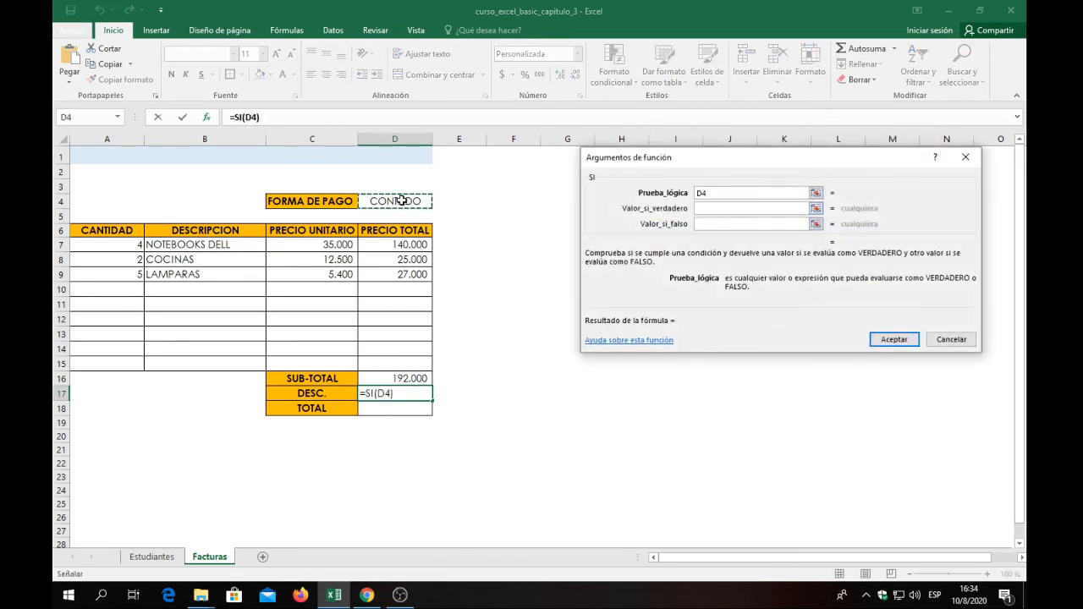
{"action": "type", "text": "="}
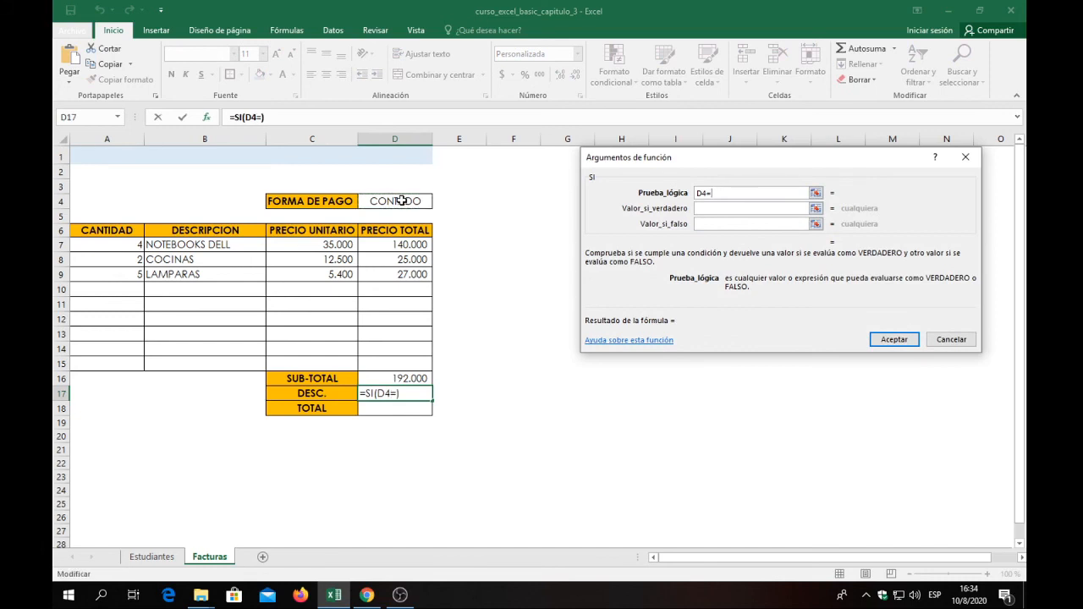
{"action": "type", "text": "\"CONTADO\""}
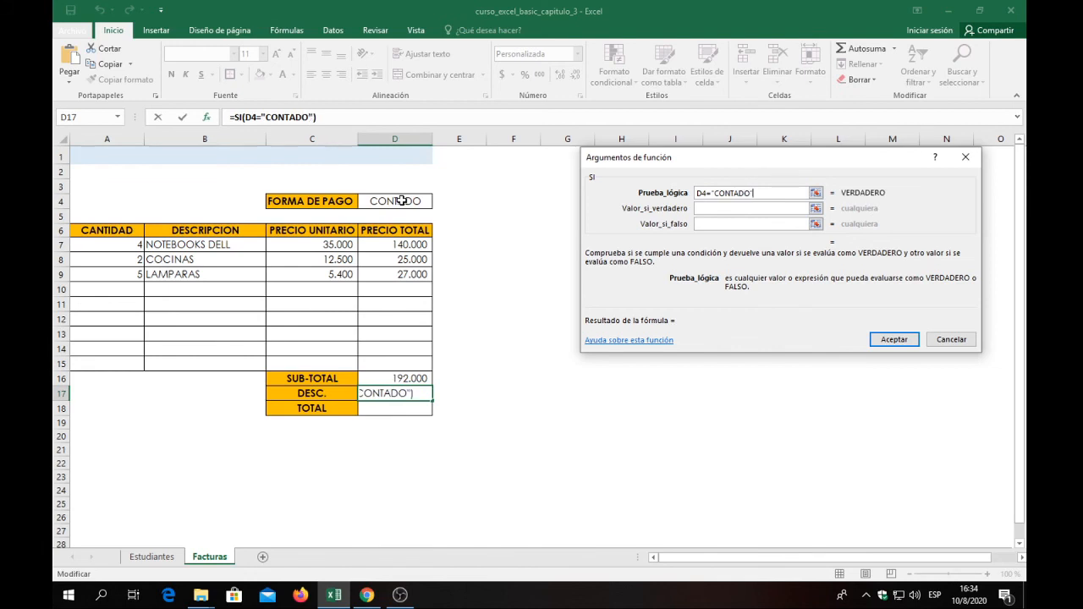
Set the SI function's value if true to D16*5% and its value if false to 0, and accept the formula.
{"action": "left_click", "coordinate": [728, 210]}
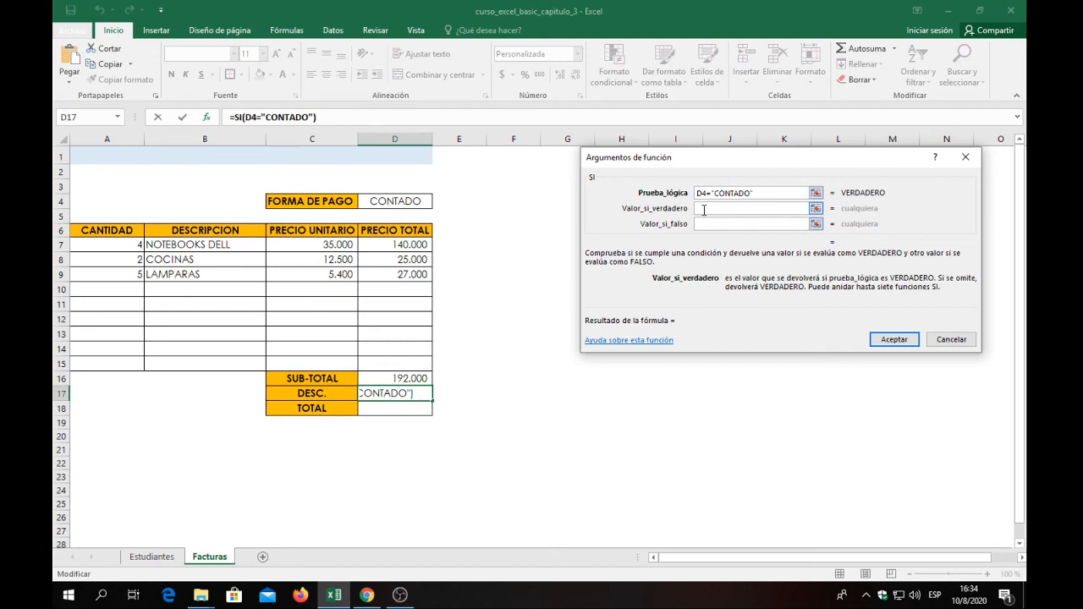
{"action": "left_click", "coordinate": [396, 380]}
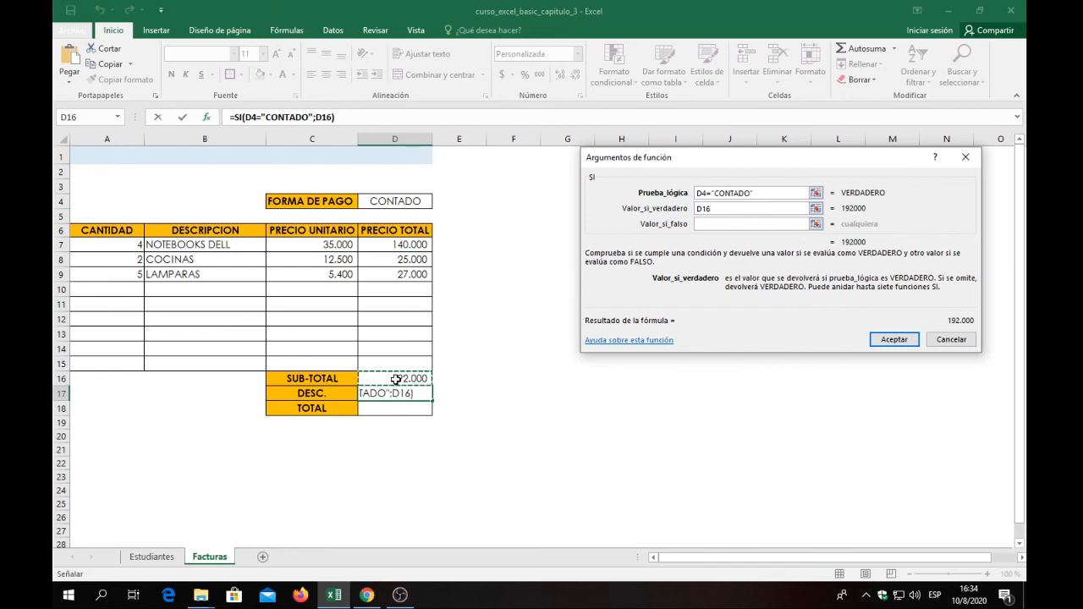
{"action": "type", "text": "*5"}
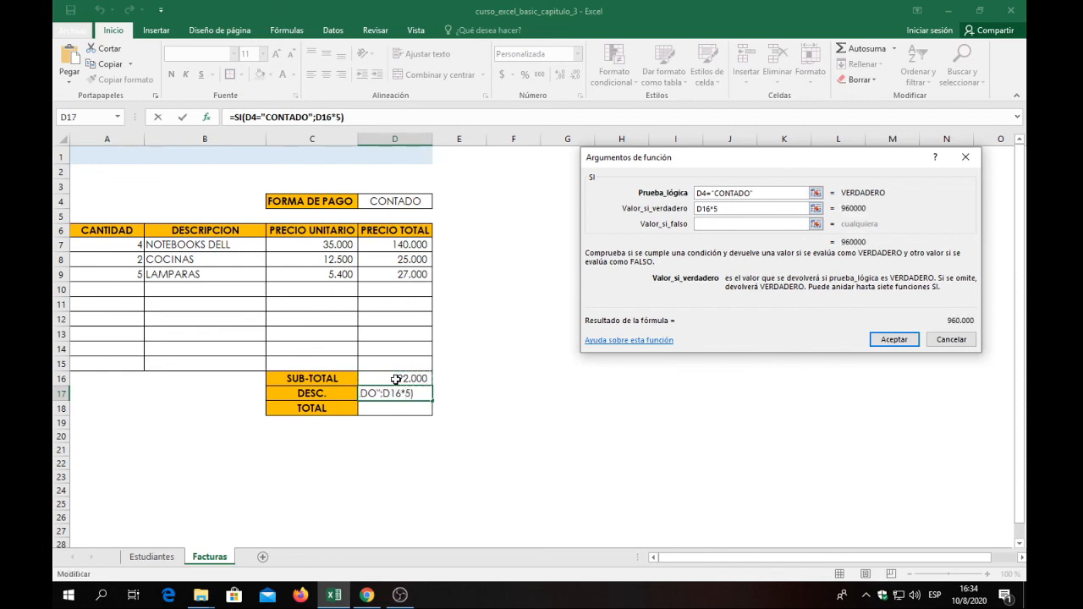
{"action": "type", "text": "%"}
{"action": "left_click", "coordinate": [735, 224]}
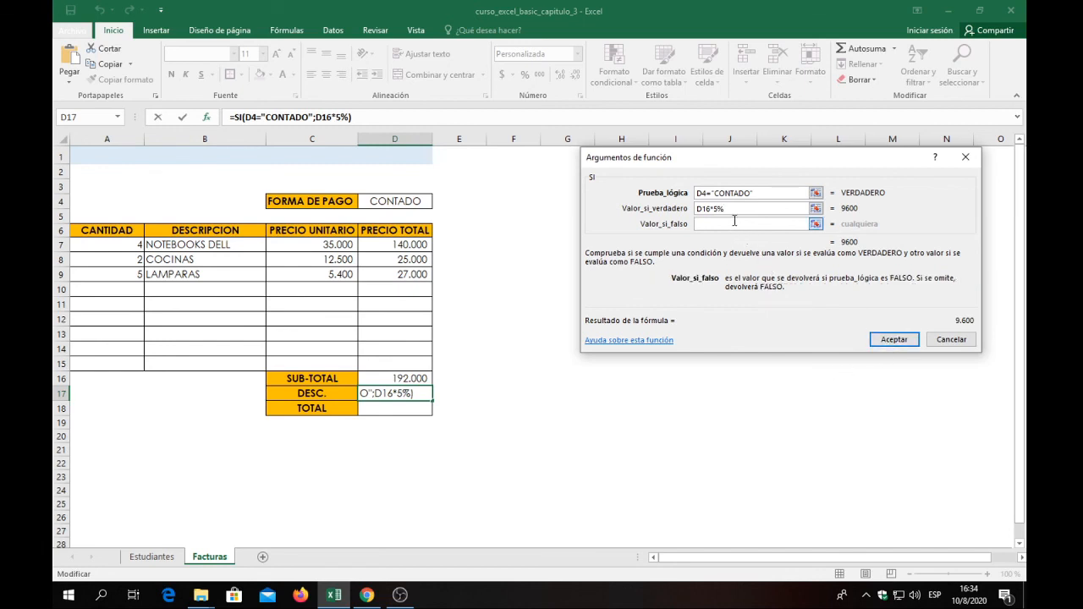
{"action": "type", "text": "0"}
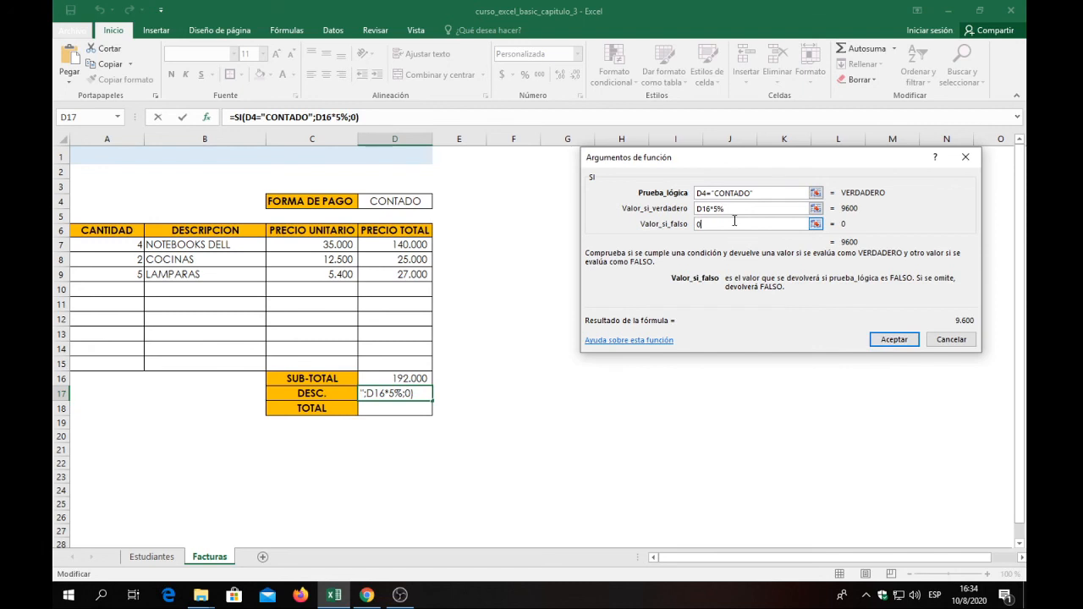
{"action": "left_click", "coordinate": [890, 341]}
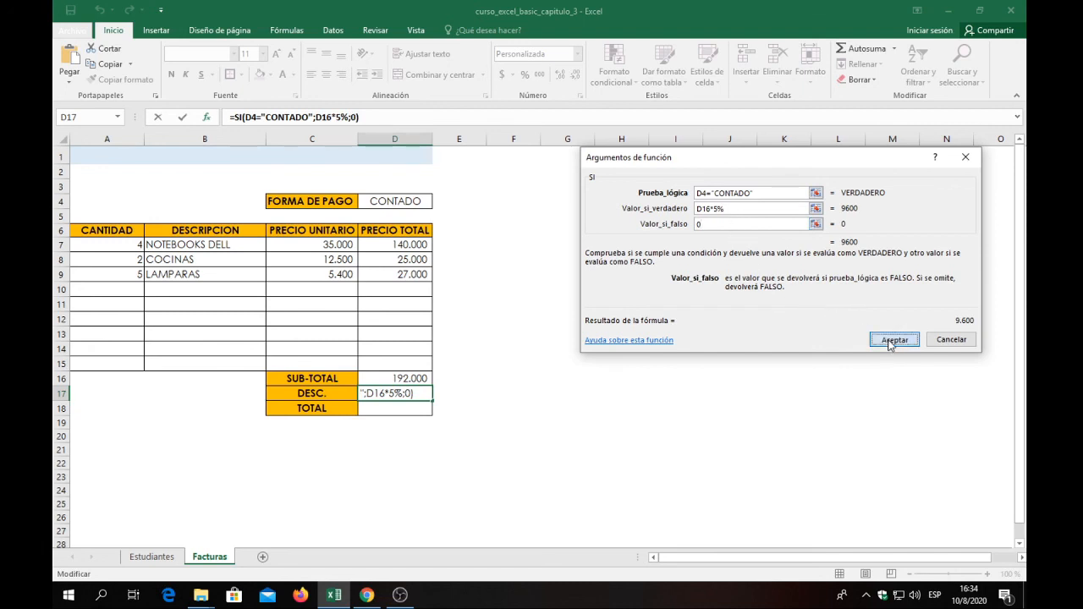
Enter the formula =D16-D17 in TOTAL cell D18 to subtract the discount from the subtotal.
{"action": "left_click", "coordinate": [410, 406]}
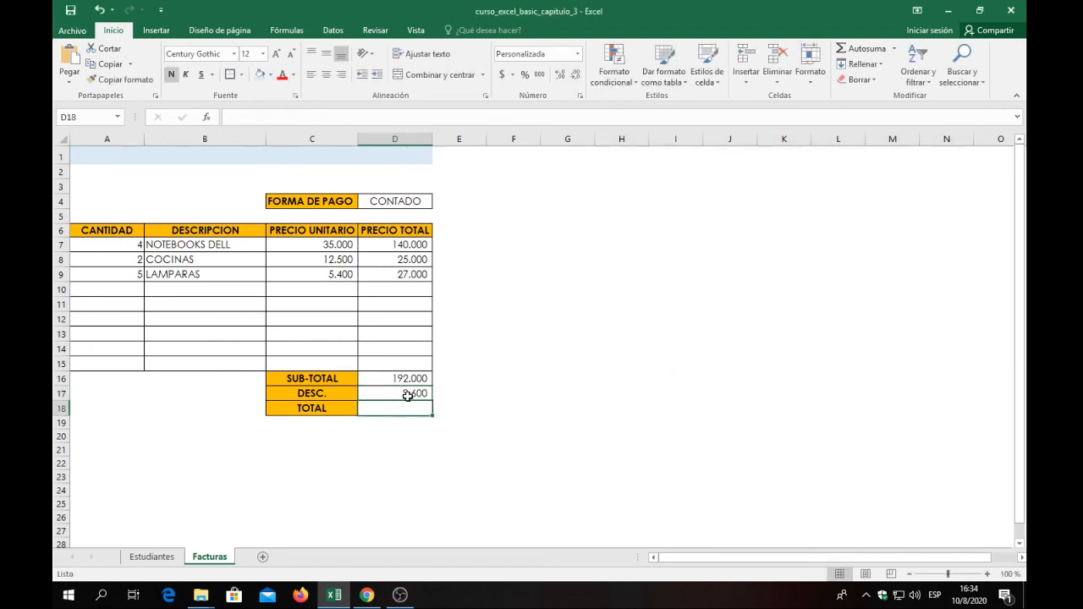
{"action": "left_click", "coordinate": [410, 394]}
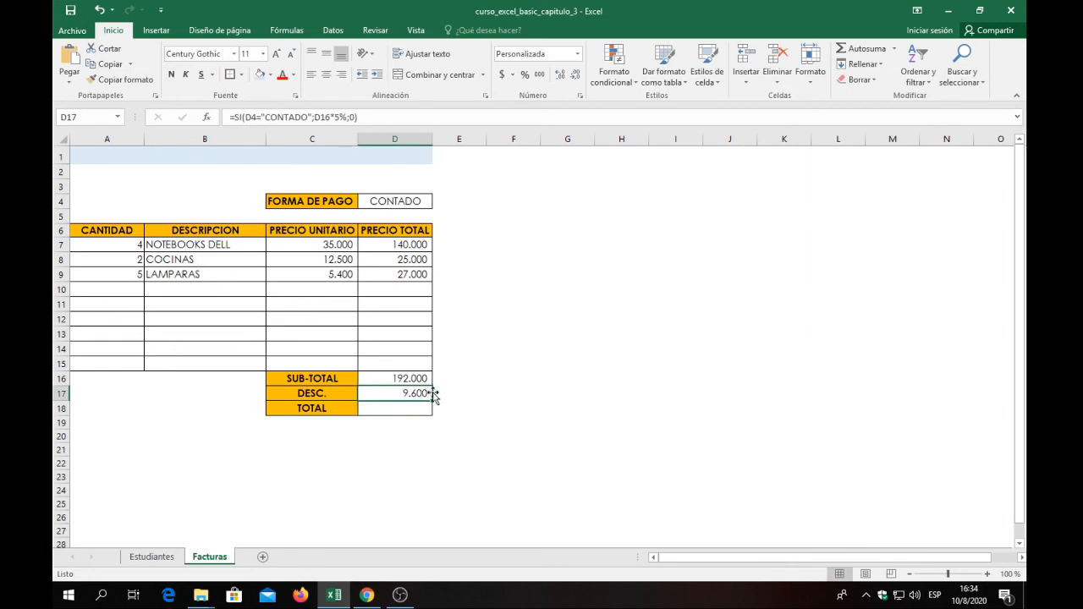
{"action": "left_click", "coordinate": [394, 407]}
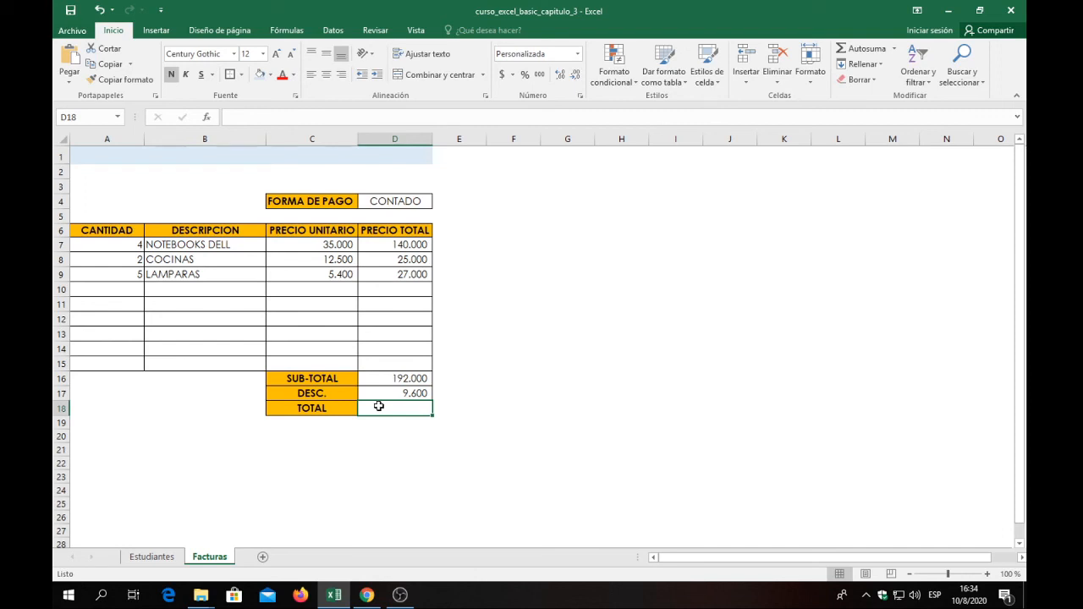
{"action": "type", "text": "="}
{"action": "left_click", "coordinate": [387, 381]}
{"action": "type", "text": "-"}
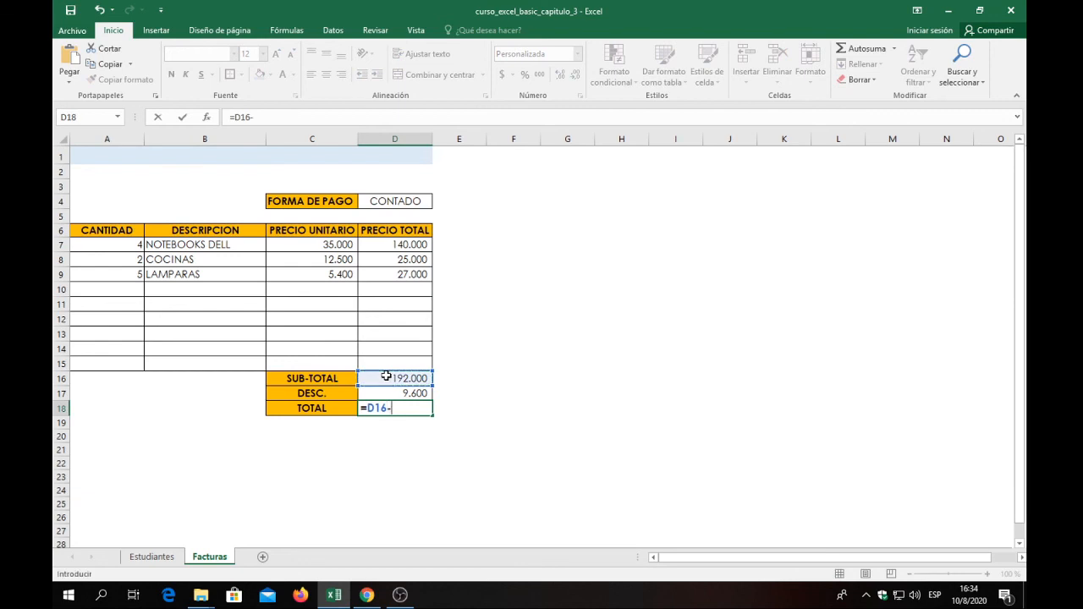
{"action": "left_click", "coordinate": [408, 393]}
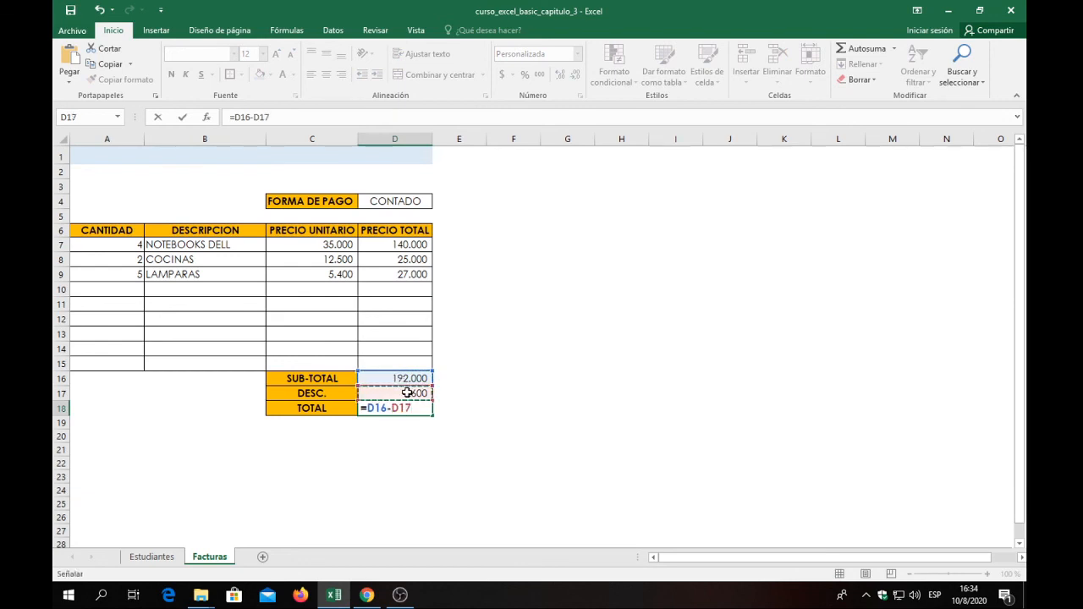
{"action": "key", "text": "Return"}
{"action": "left_click", "coordinate": [405, 397]}
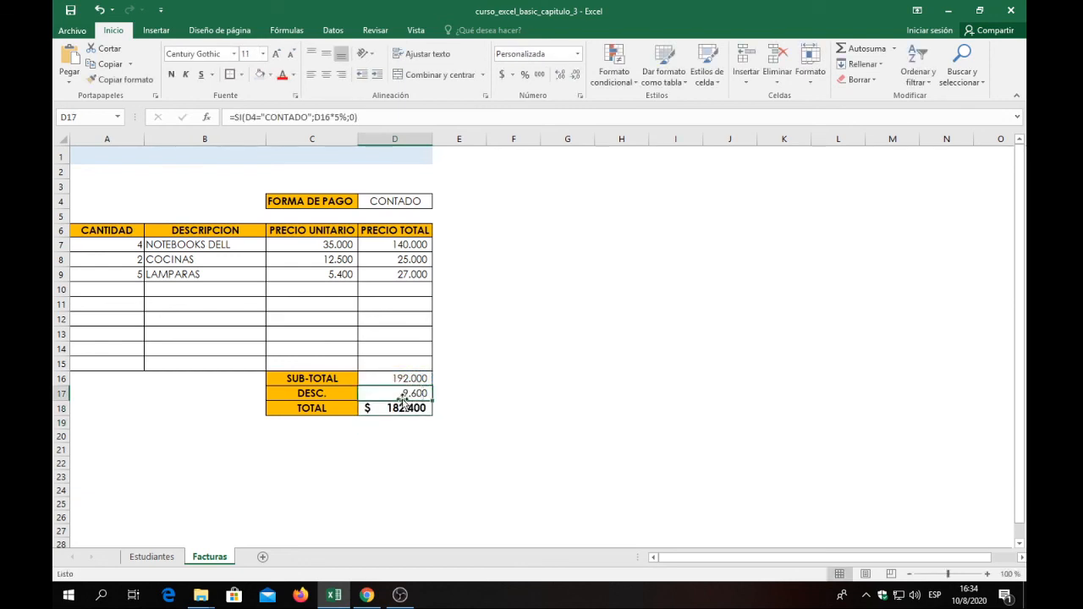
Test the discount with CONTADOS as the FORMA DE PAGO in cell D4 and restore it to CONTADO.
{"action": "left_click", "coordinate": [394, 201]}
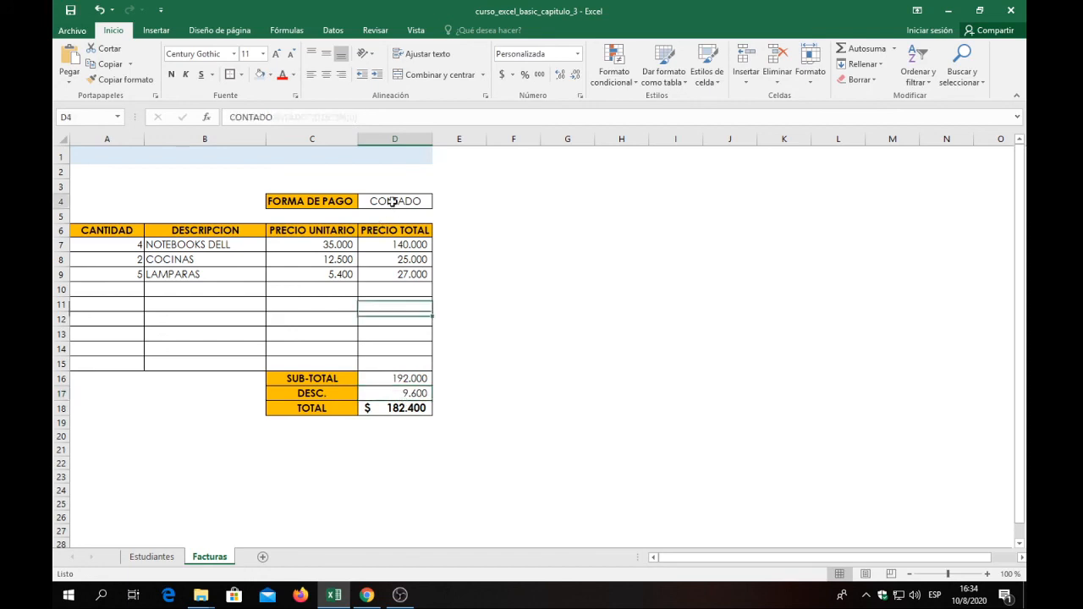
{"action": "double_click", "coordinate": [425, 202]}
{"action": "type", "text": "D"}
{"action": "key", "text": "BackSpace"}
{"action": "type", "text": "S"}
{"action": "key", "text": "Return"}
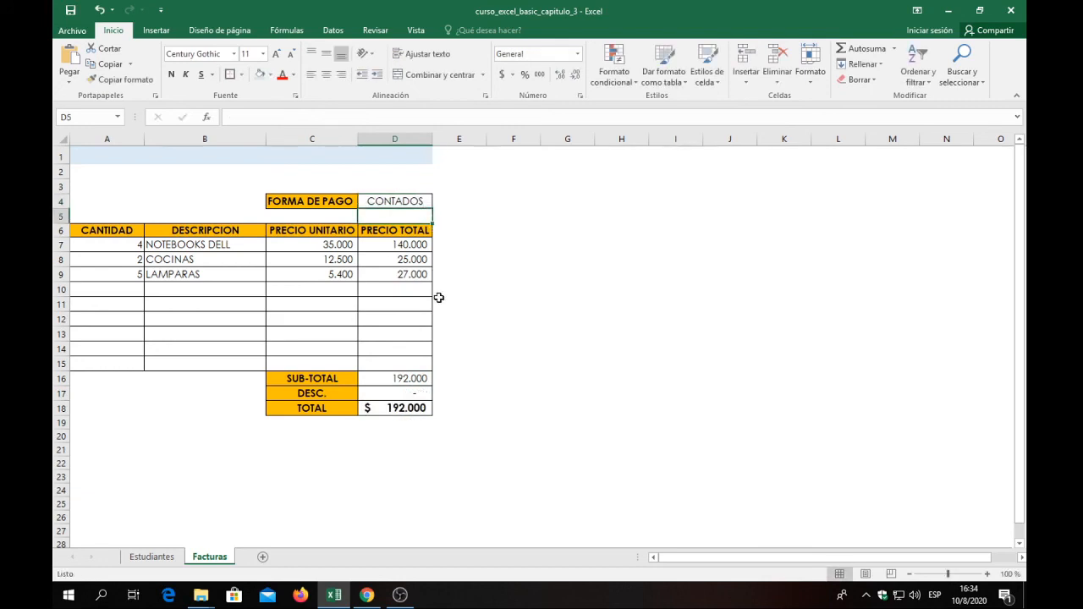
{"action": "double_click", "coordinate": [426, 202]}
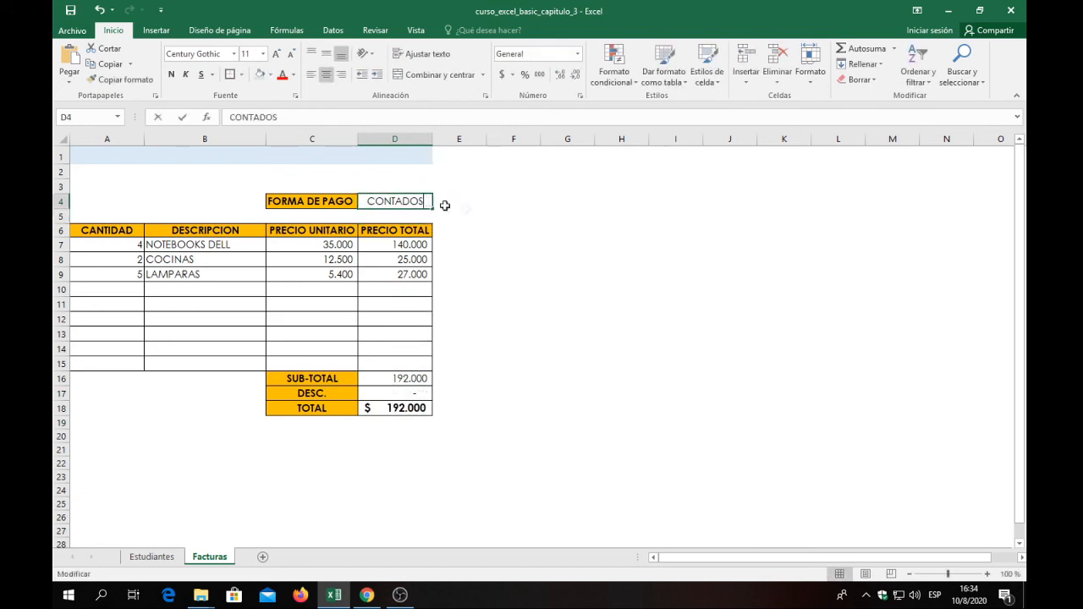
{"action": "key", "text": "BackSpace"}
{"action": "left_click", "coordinate": [480, 211]}
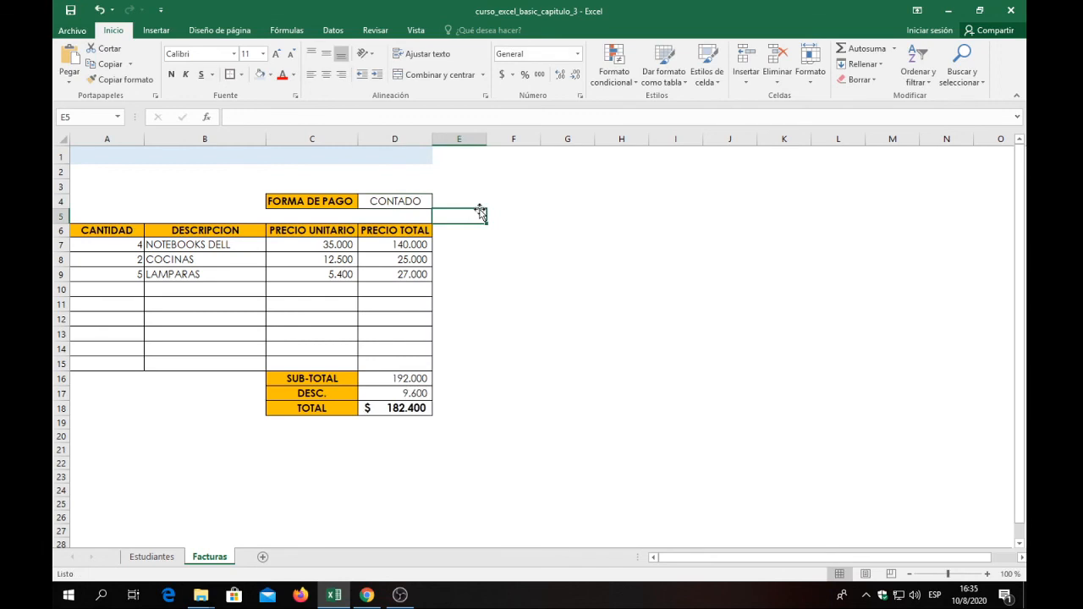
Test the discount with ÑCONTADO as the FORMA DE PAGO in D4, then remove the extra Ñ.
{"action": "double_click", "coordinate": [374, 202]}
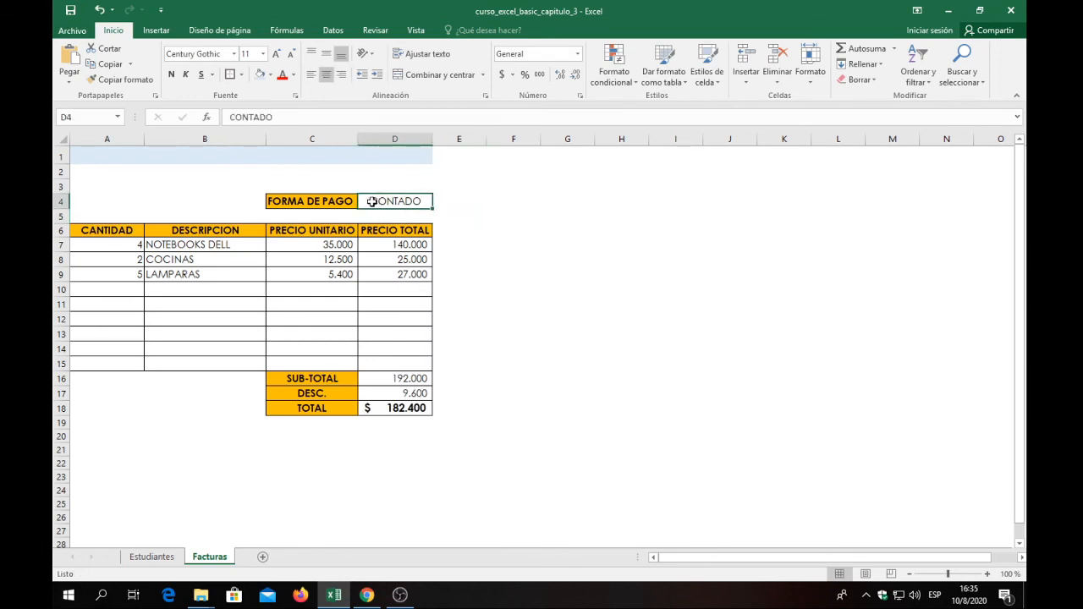
{"action": "type", "text": "Ñ"}
{"action": "key", "text": "Return"}
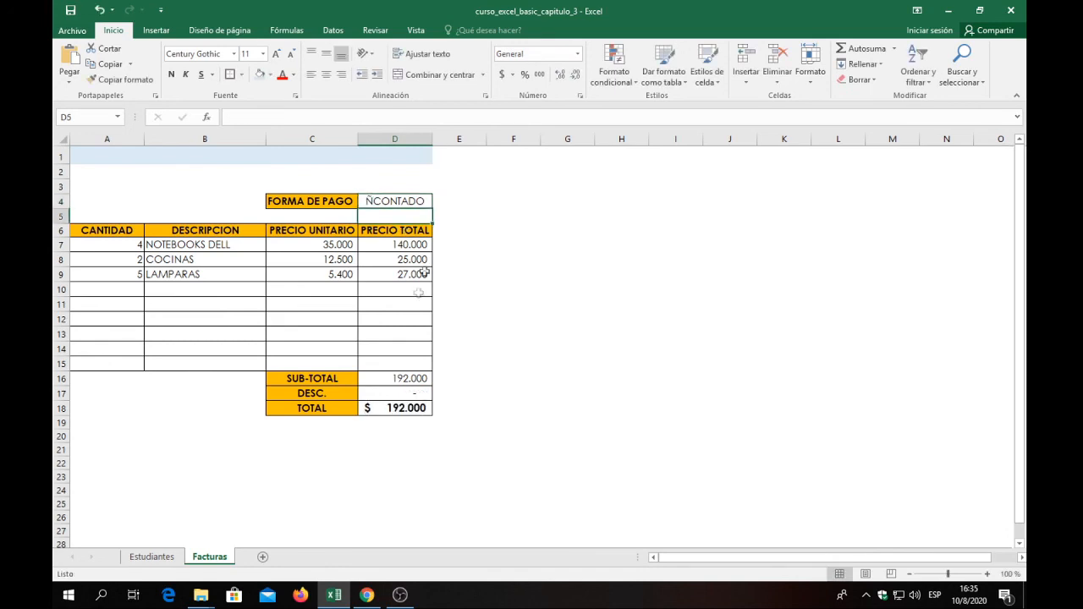
{"action": "double_click", "coordinate": [377, 203]}
{"action": "key", "text": "BackSpace"}
{"action": "left_click", "coordinate": [408, 289]}
{"action": "left_click", "coordinate": [412, 201]}
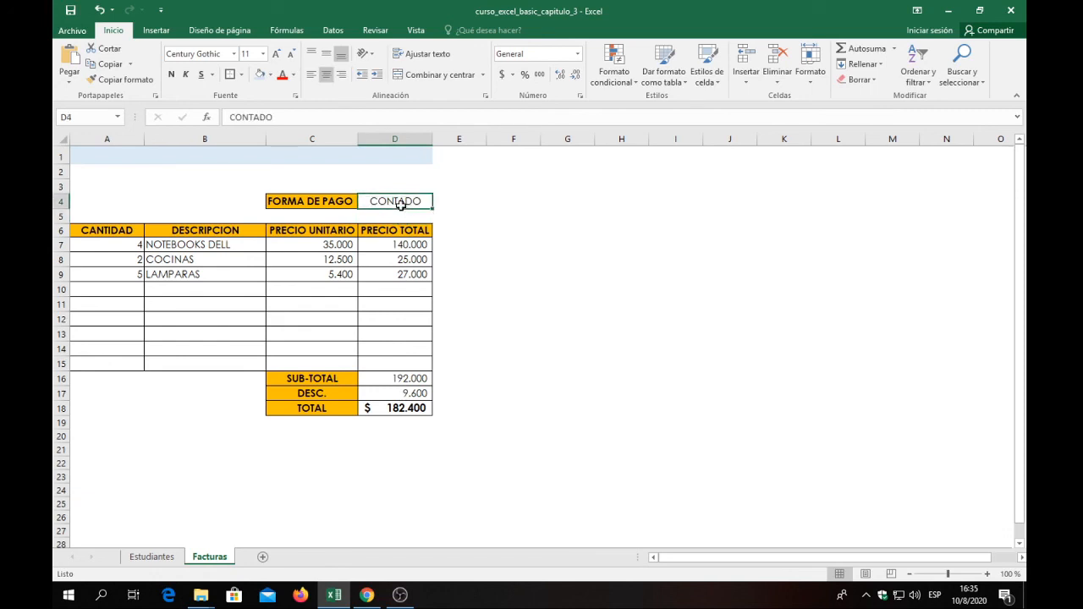
Check the table formatting on the Estudiantes sheet and fill the item range A7:D15 on the Facturas sheet with light blue.
{"action": "left_click", "coordinate": [178, 557]}
{"action": "left_click_drag", "start_coordinate": [100, 228], "coordinate": [482, 444]}
{"action": "left_click_drag", "start_coordinate": [84, 211], "coordinate": [492, 433]}
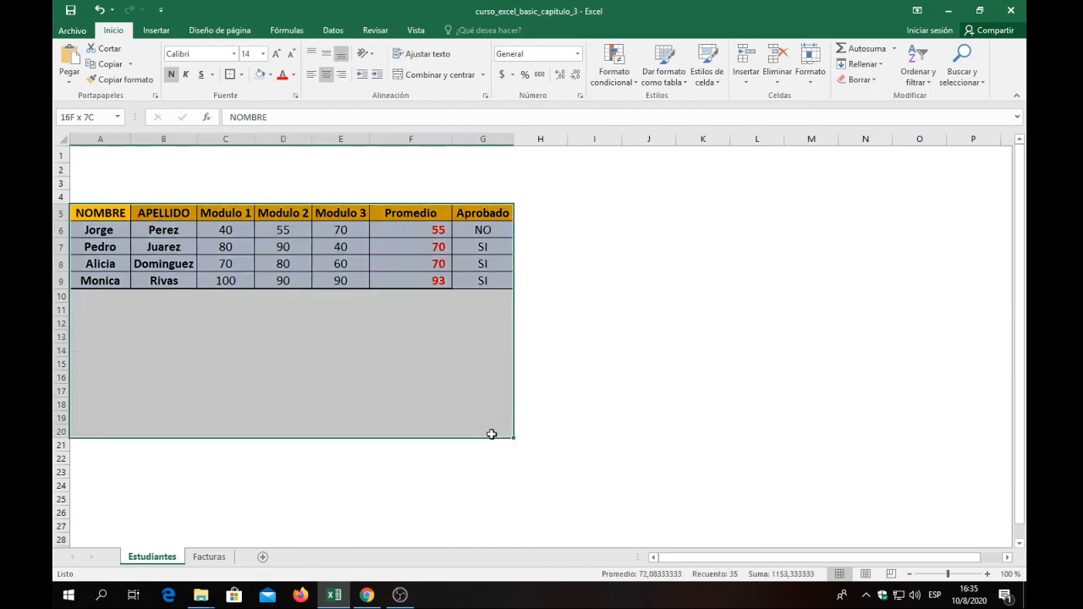
{"action": "left_click", "coordinate": [209, 557]}
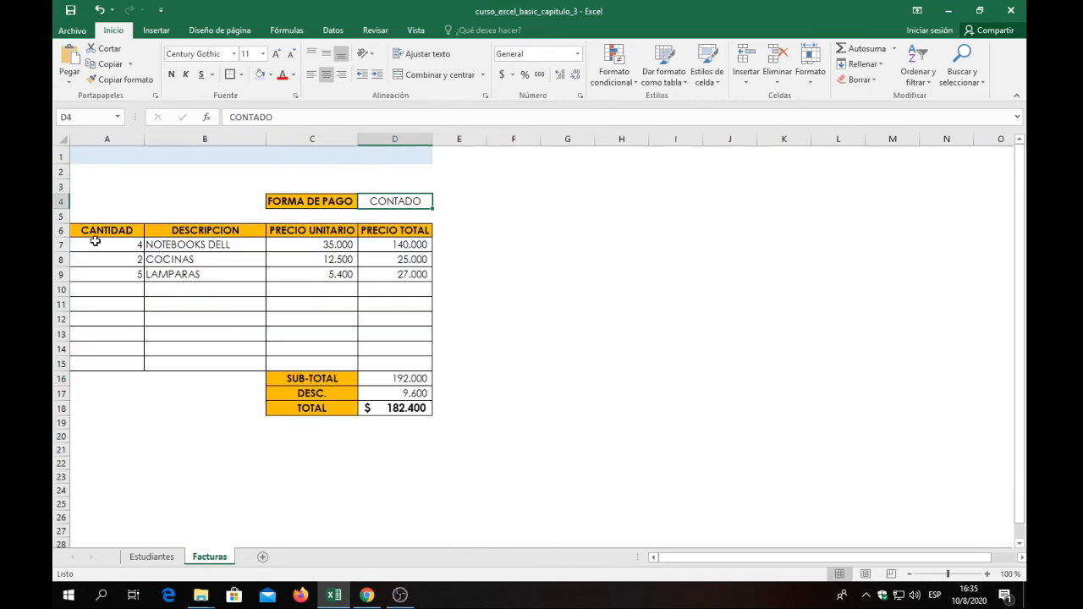
{"action": "left_click_drag", "start_coordinate": [89, 242], "coordinate": [396, 366]}
{"action": "left_click", "coordinate": [472, 328]}
{"action": "left_click_drag", "start_coordinate": [99, 242], "coordinate": [391, 365]}
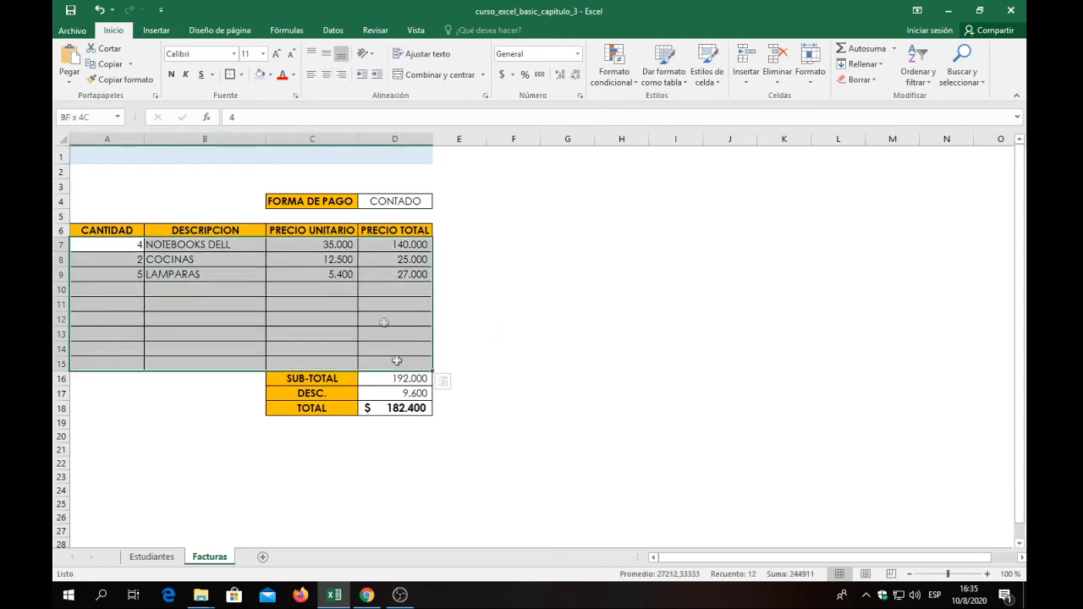
{"action": "left_click", "coordinate": [260, 74]}
{"action": "left_click", "coordinate": [522, 320]}
Set the font color of the TOTAL amount in cell D18 to red.
{"action": "left_click_drag", "start_coordinate": [397, 380], "coordinate": [405, 410]}
{"action": "left_click", "coordinate": [405, 410]}
{"action": "left_click", "coordinate": [282, 74]}
{"action": "left_click", "coordinate": [542, 339]}
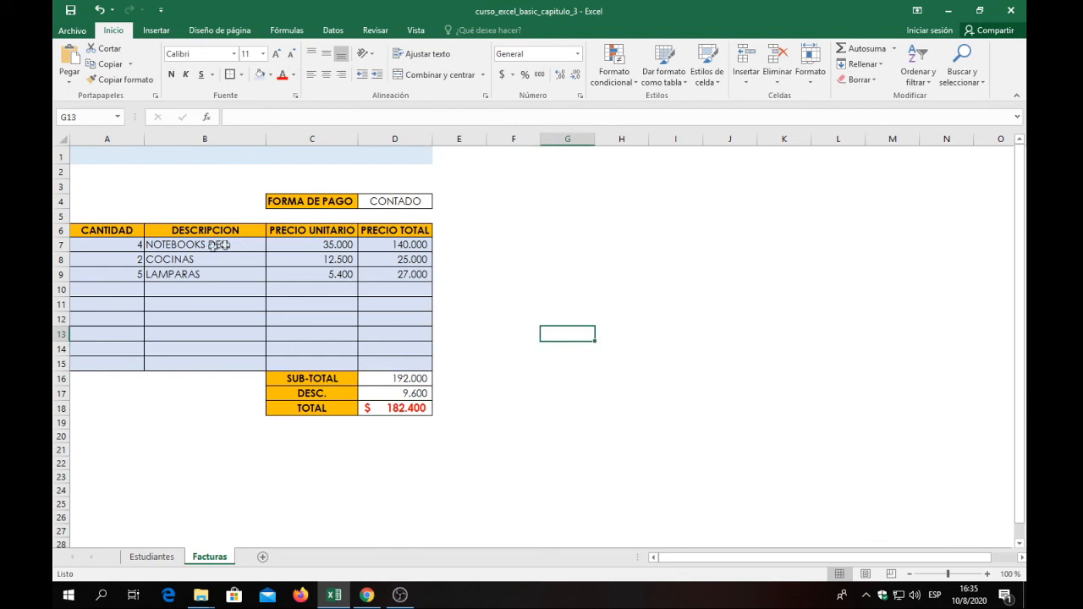
Make the item descriptions in cells B7:B9 bold.
{"action": "left_click_drag", "start_coordinate": [152, 244], "coordinate": [168, 275]}
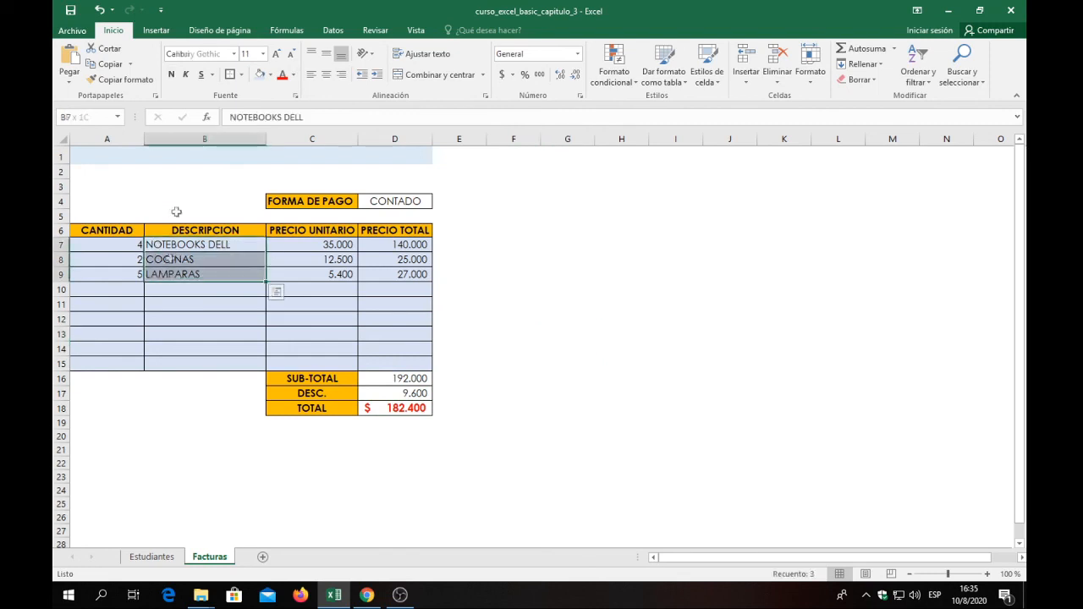
{"action": "left_click", "coordinate": [173, 75]}
{"action": "left_click", "coordinate": [385, 333]}
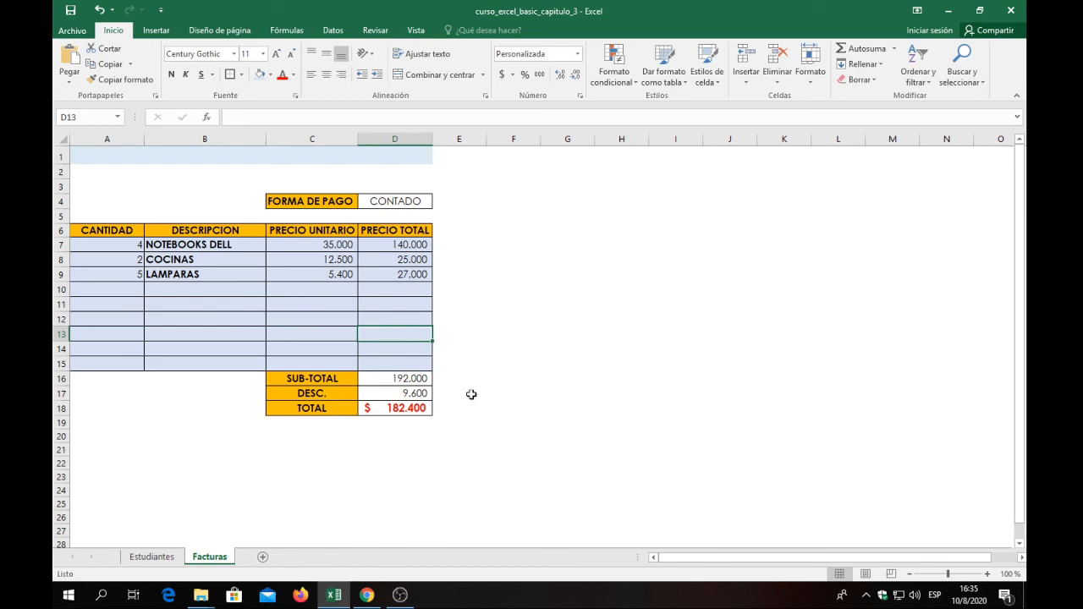
Review the grades table and its Promedio column on the Estudiantes sheet.
{"action": "left_click", "coordinate": [151, 557]}
{"action": "left_click", "coordinate": [340, 364]}
{"action": "left_click_drag", "start_coordinate": [427, 230], "coordinate": [425, 281]}
{"action": "left_click", "coordinate": [282, 246]}
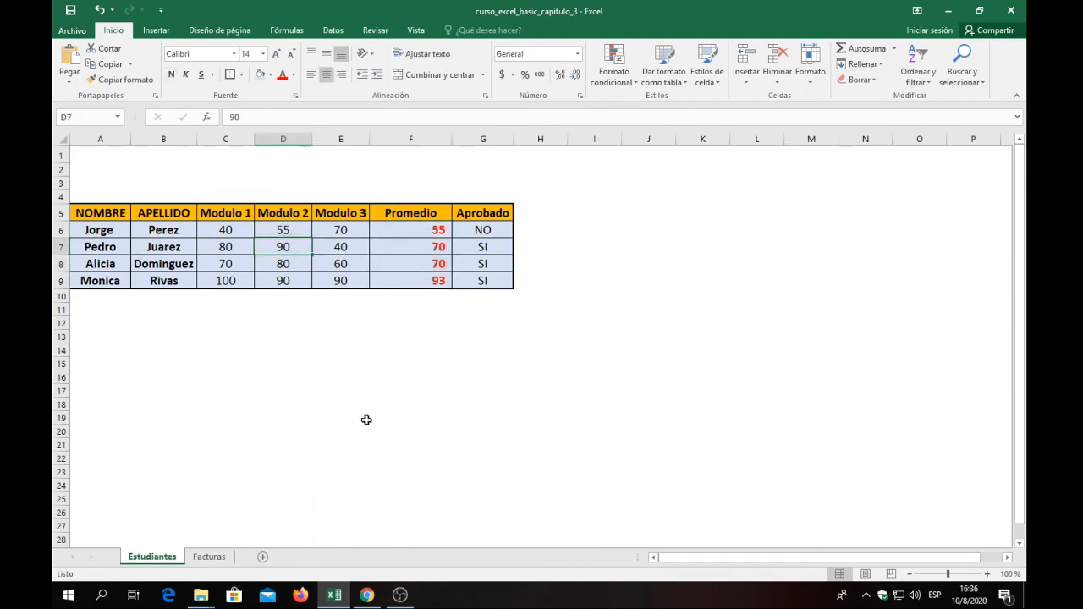
{"action": "left_click", "coordinate": [198, 184]}
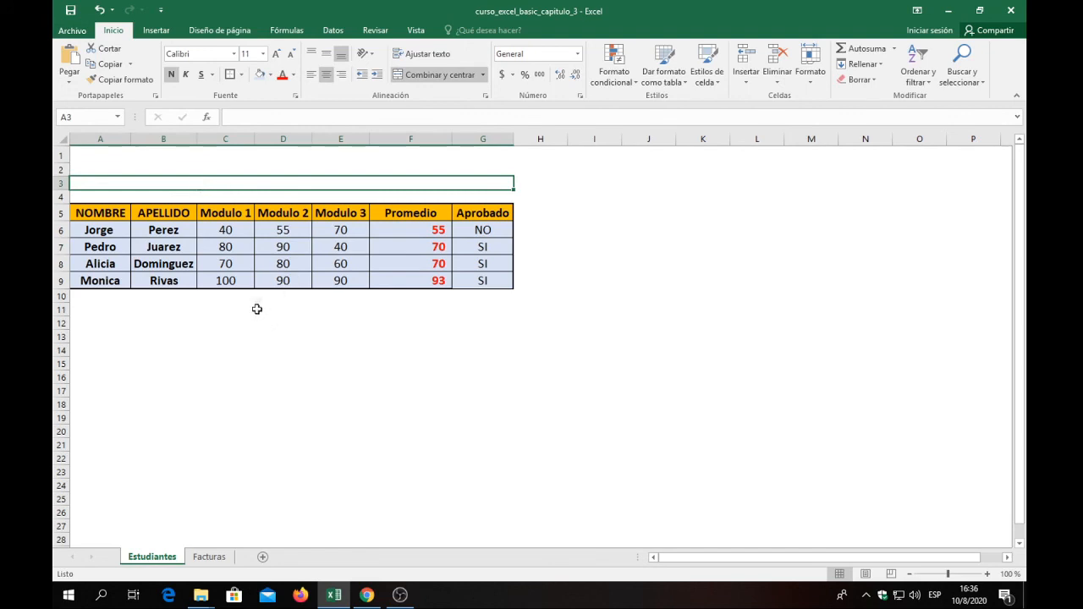
{"action": "left_click", "coordinate": [213, 294]}
{"action": "left_click_drag", "start_coordinate": [112, 228], "coordinate": [465, 355]}
{"action": "left_click", "coordinate": [299, 176]}
Examine the PRECIO TOTAL formulas in D7:D9 on the Facturas sheet and the empty cells D10:D15 below them.
{"action": "left_click", "coordinate": [209, 557]}
{"action": "left_click", "coordinate": [388, 276]}
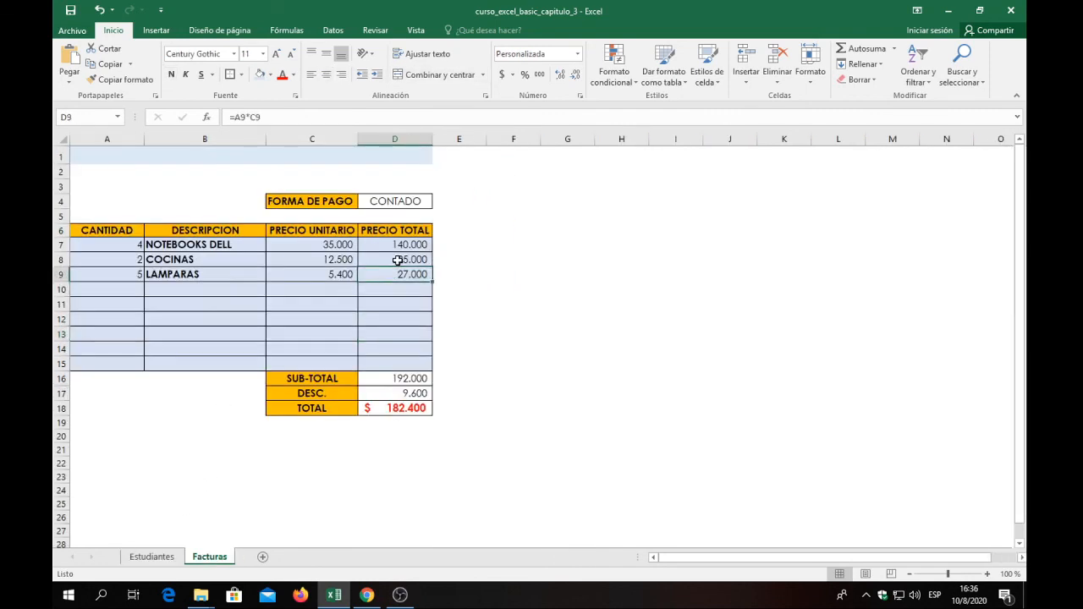
{"action": "left_click", "coordinate": [397, 260]}
{"action": "left_click", "coordinate": [398, 246]}
{"action": "mouse_move", "coordinate": [432, 253]}
{"action": "left_mouse_down"}
{"action": "mouse_move", "coordinate": [434, 265]}
{"action": "mouse_move", "coordinate": [434, 252]}
{"action": "left_mouse_up"}
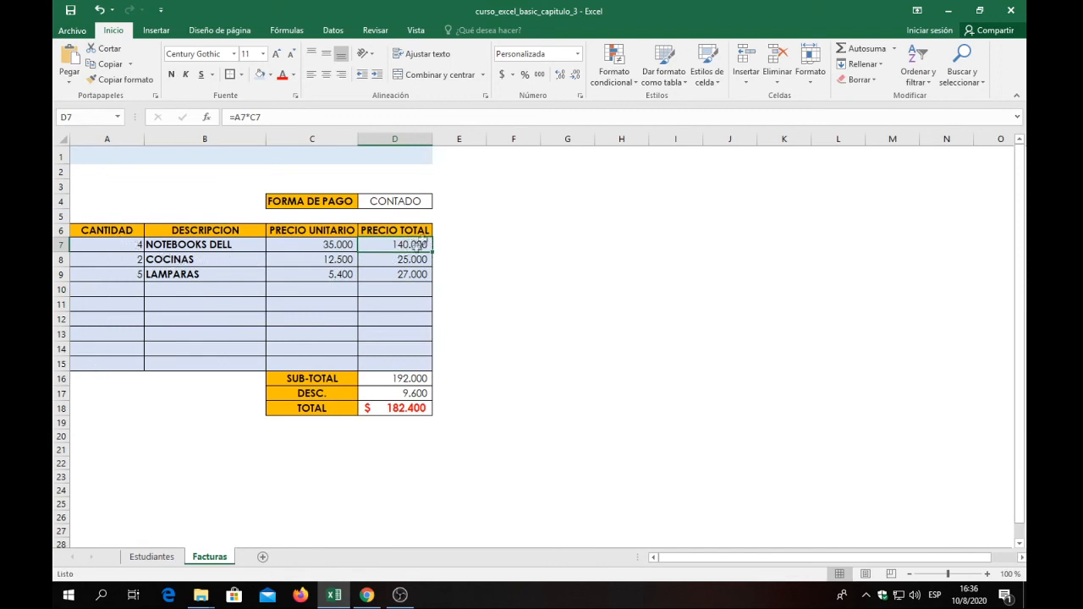
{"action": "left_click", "coordinate": [407, 290]}
{"action": "left_click", "coordinate": [398, 307]}
{"action": "left_click", "coordinate": [395, 294]}
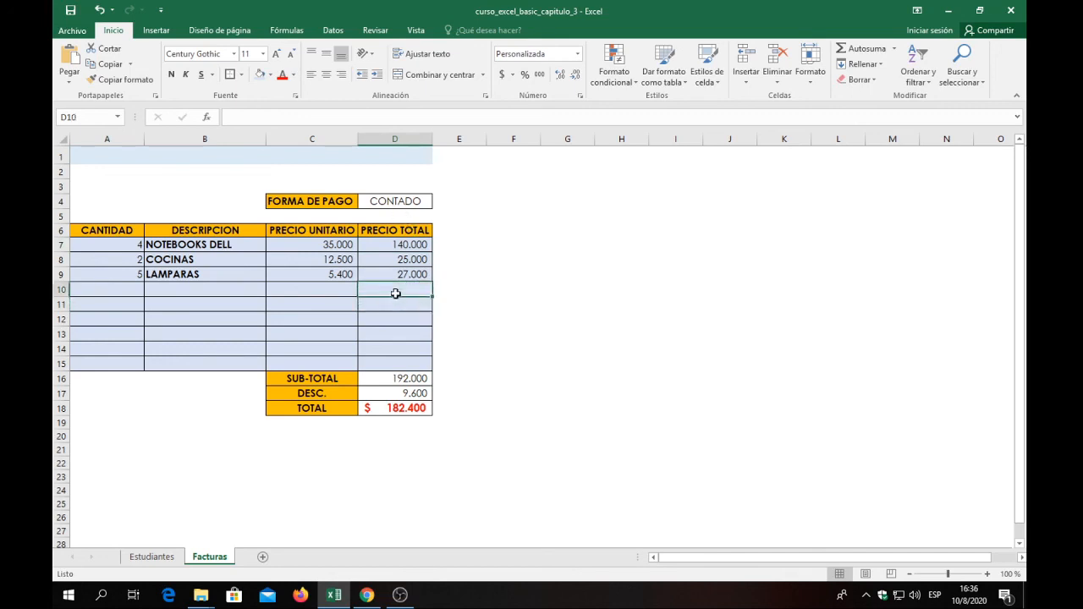
{"action": "left_click", "coordinate": [402, 304]}
{"action": "left_click", "coordinate": [404, 291]}
{"action": "left_click", "coordinate": [403, 311]}
{"action": "left_click", "coordinate": [402, 288]}
{"action": "left_click", "coordinate": [393, 329]}
{"action": "left_click", "coordinate": [392, 349]}
{"action": "left_click", "coordinate": [391, 364]}
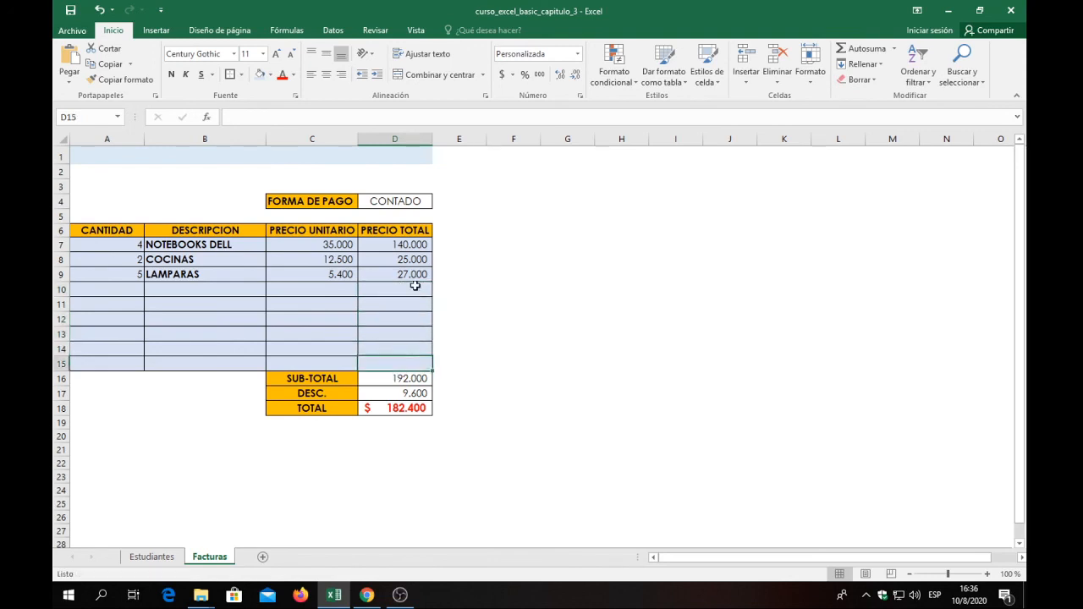
{"action": "left_click", "coordinate": [414, 290]}
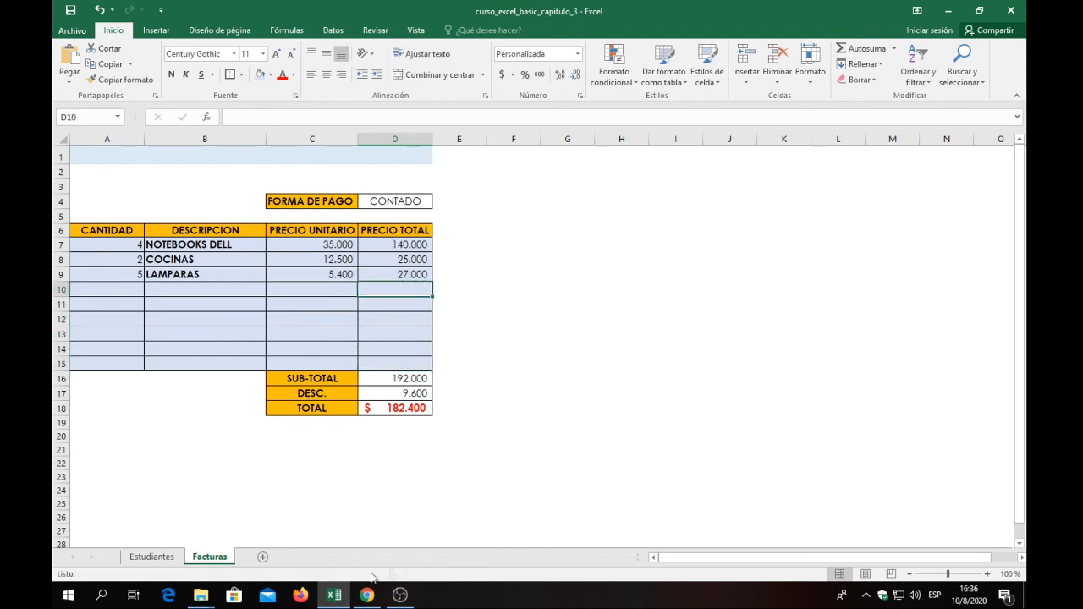